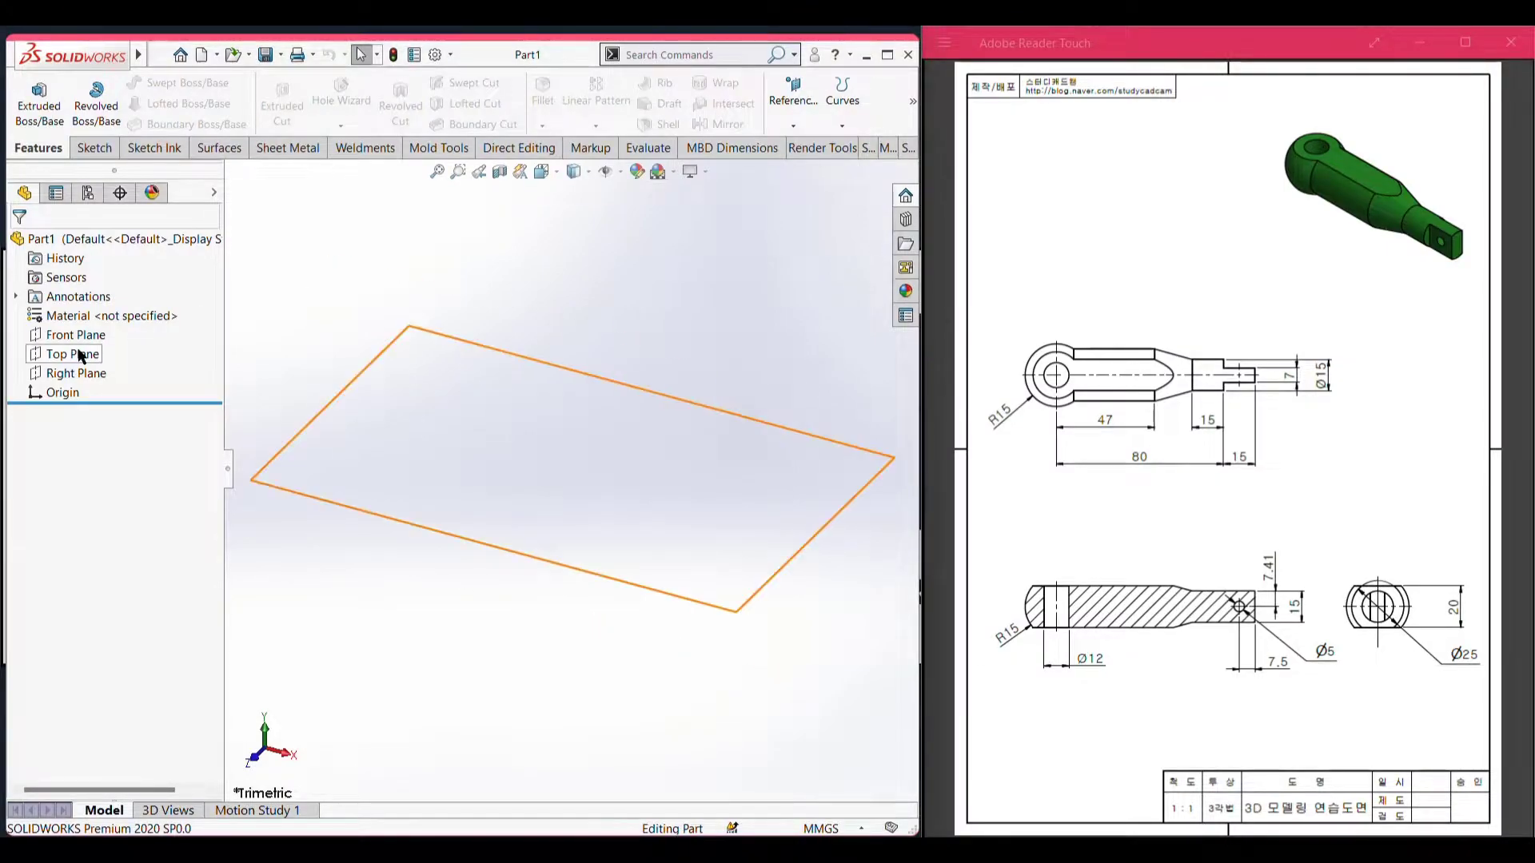
- Select the Top Plane in the design tree as the surface for the first sketch
{"action": "left_click", "coordinate": [80, 354]}
- Start a sketch on the Top Plane and draw a Ø30 circle centred on the origin
{"action": "right_click", "coordinate": [80, 354]}
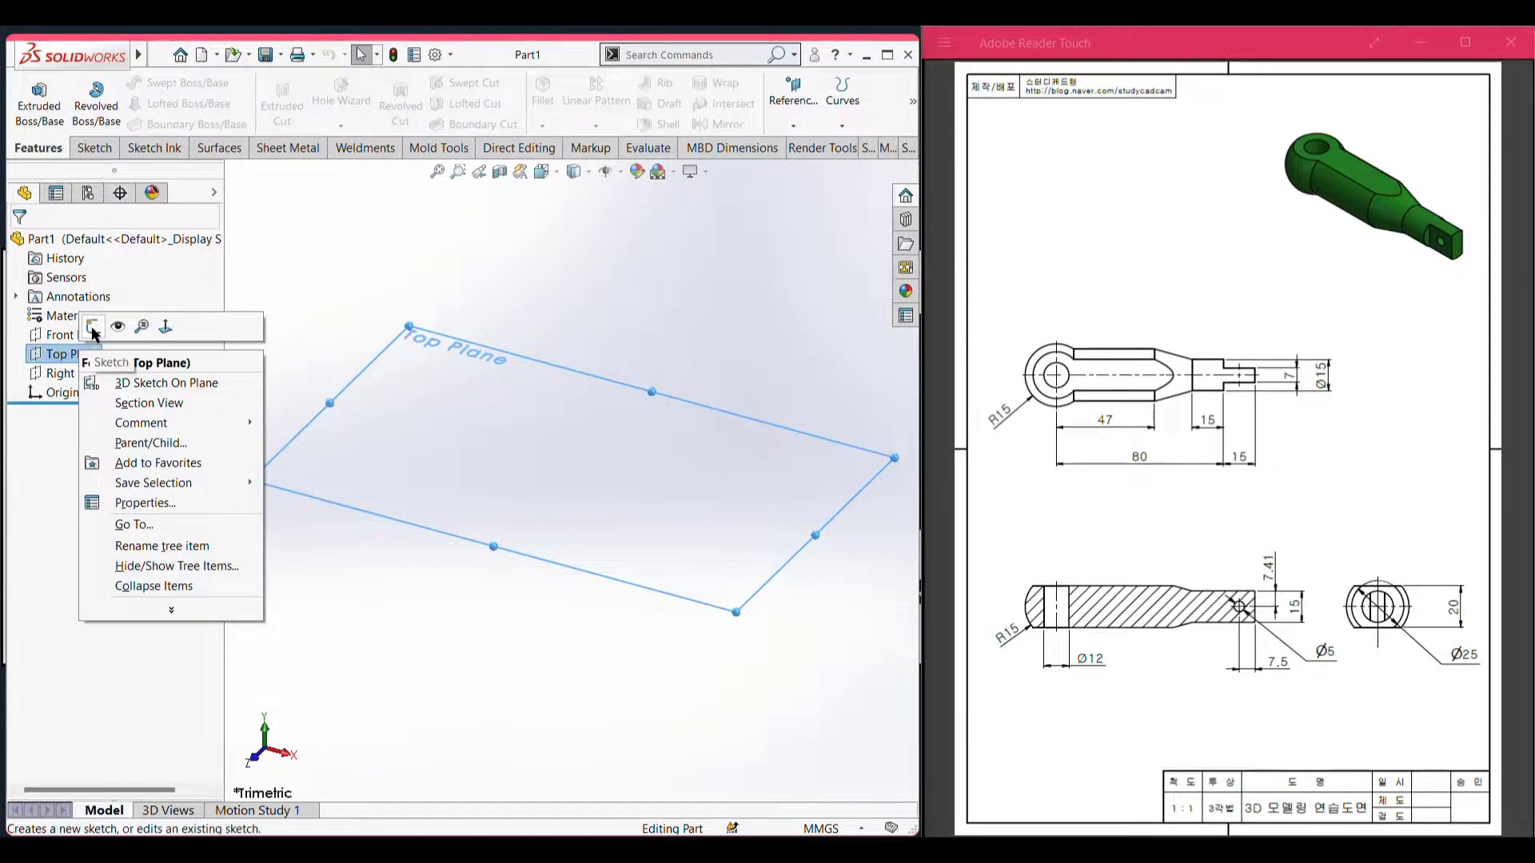
{"action": "left_click", "coordinate": [94, 330]}
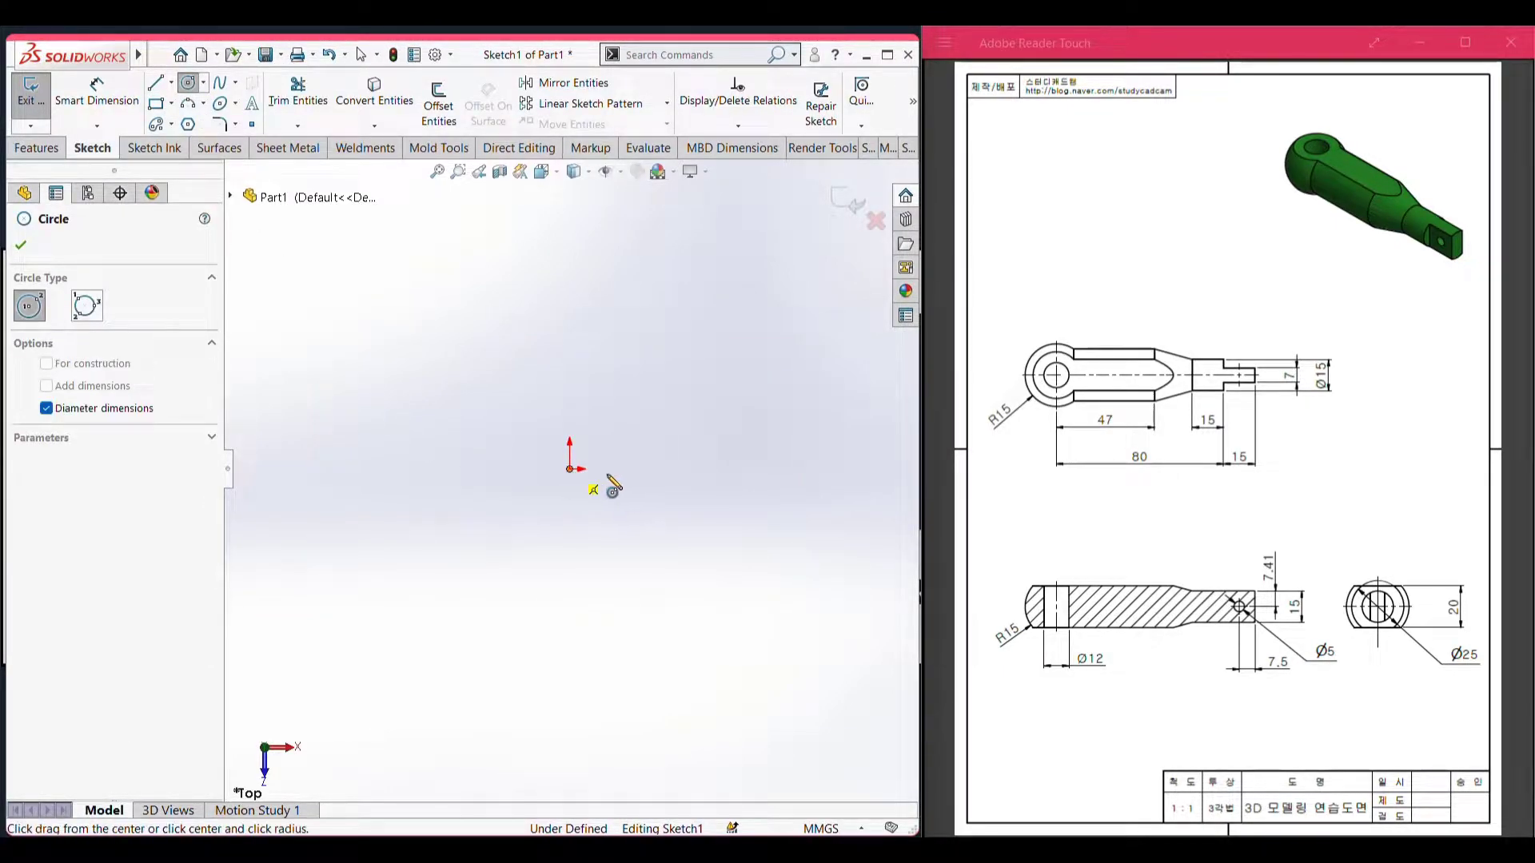
{"action": "left_click", "coordinate": [569, 469]}
{"action": "type", "text": "15*2"}
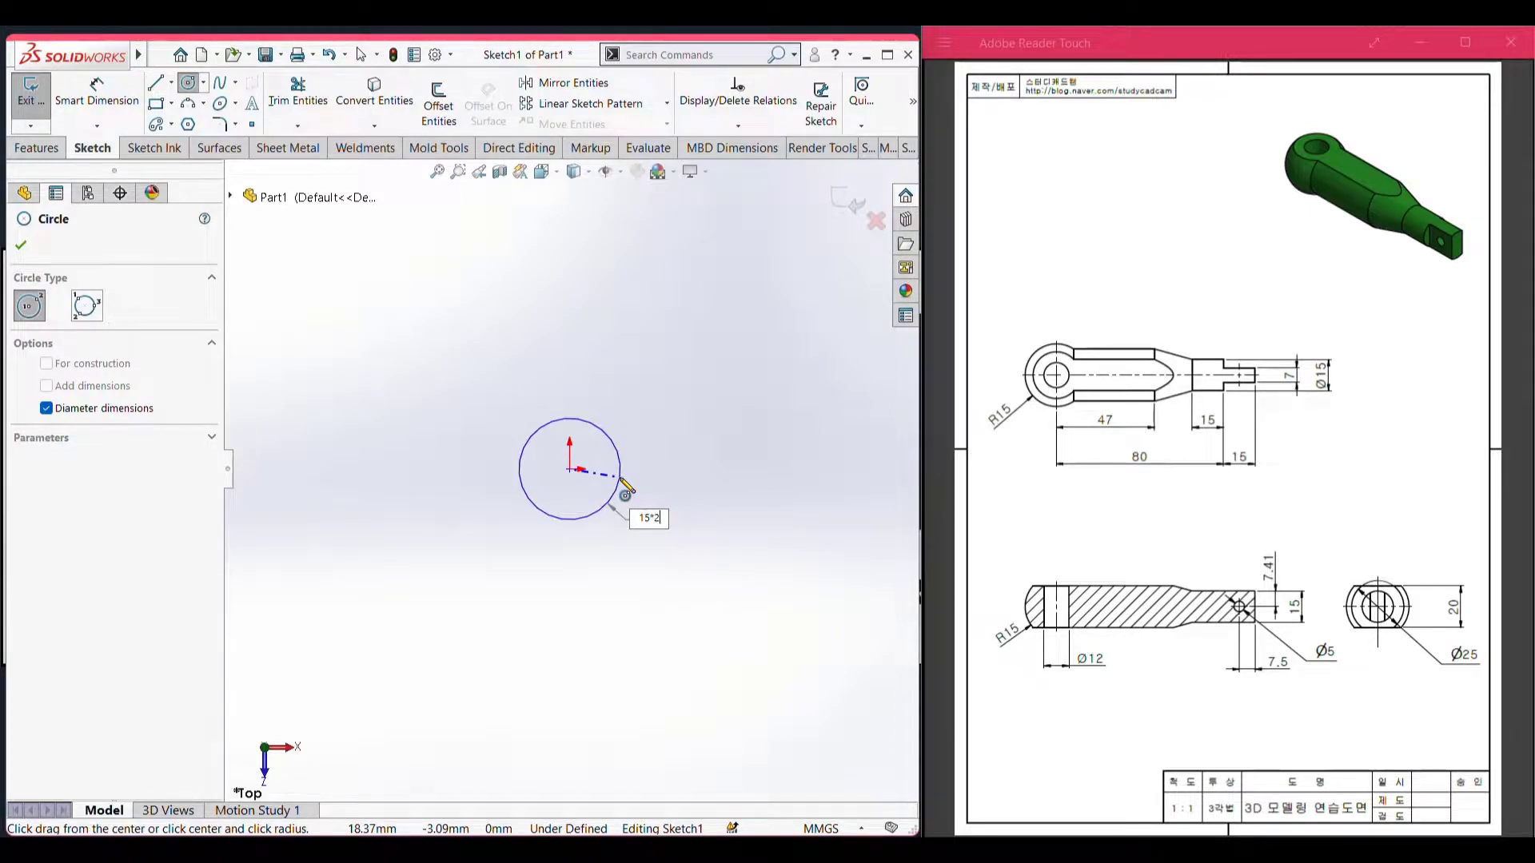
{"action": "key", "text": "Return"}
{"action": "key", "text": "Escape"}
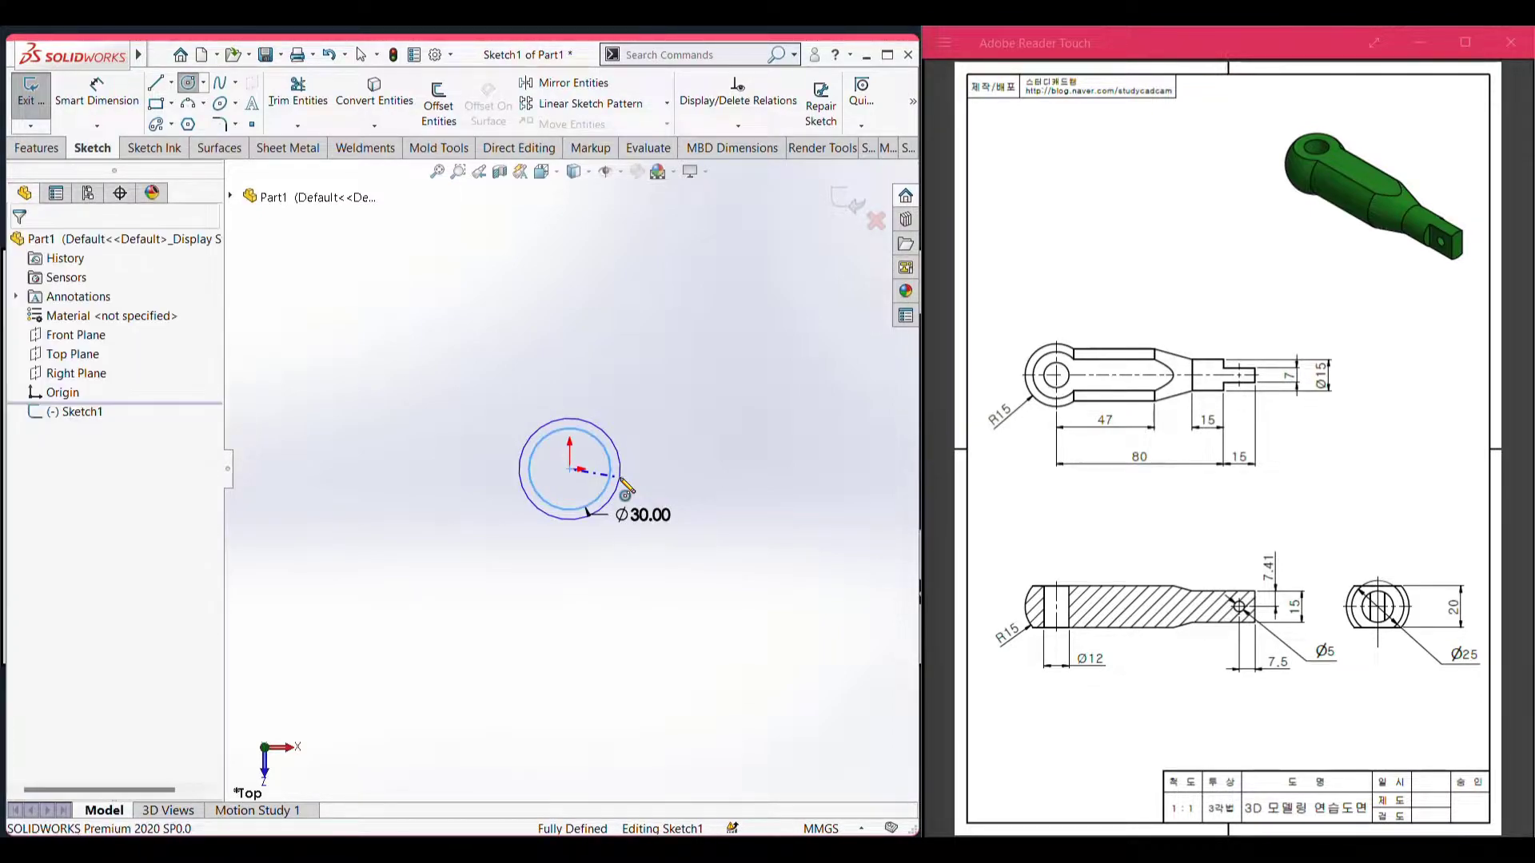
{"action": "key", "text": "f"}
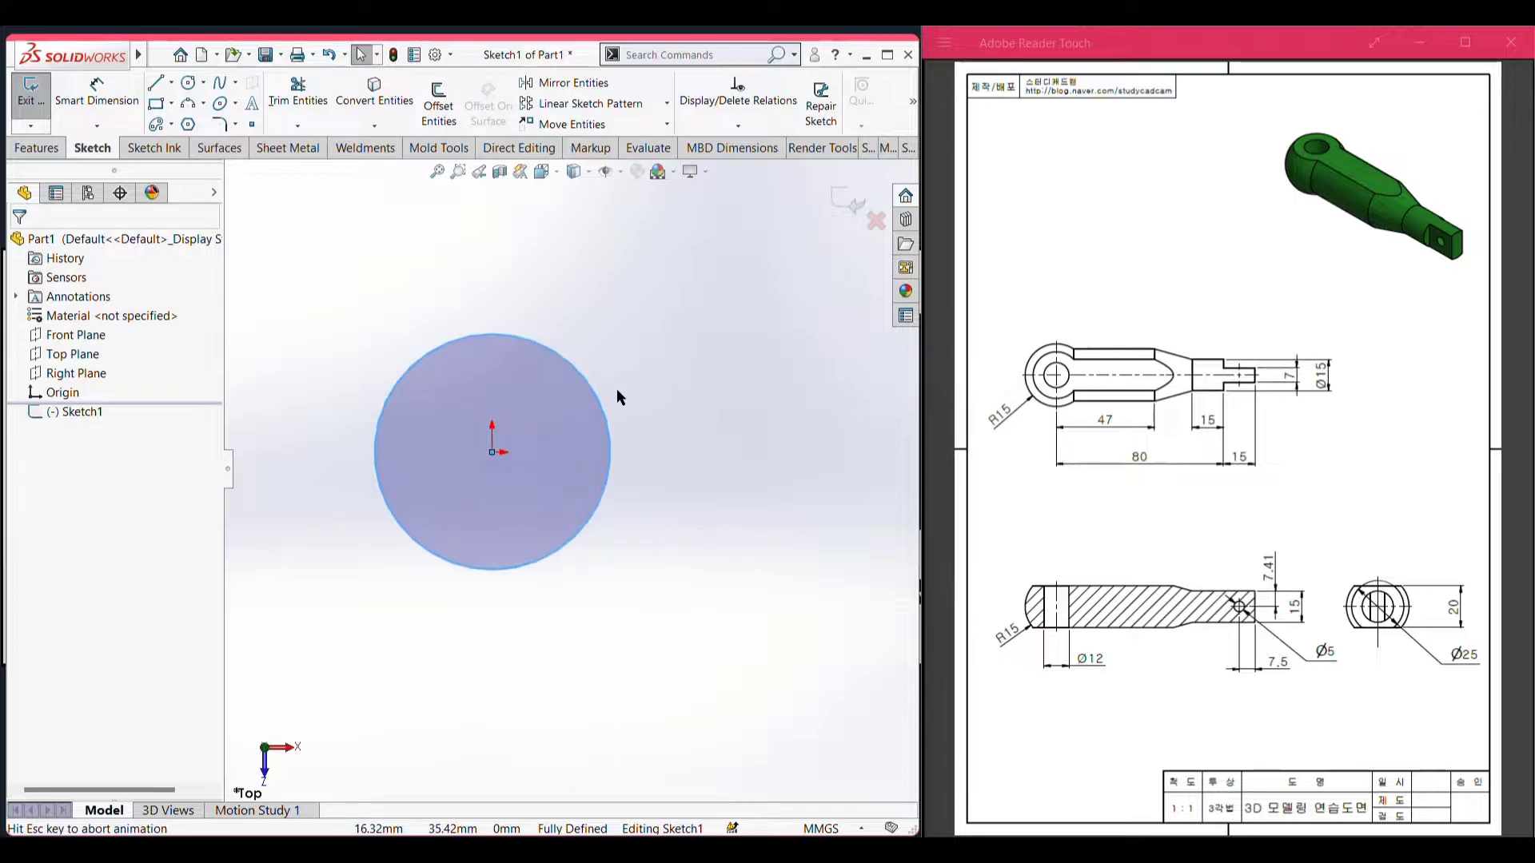
{"action": "scroll", "coordinate": [617, 408], "scroll_direction": "up", "scroll_amount": 2}
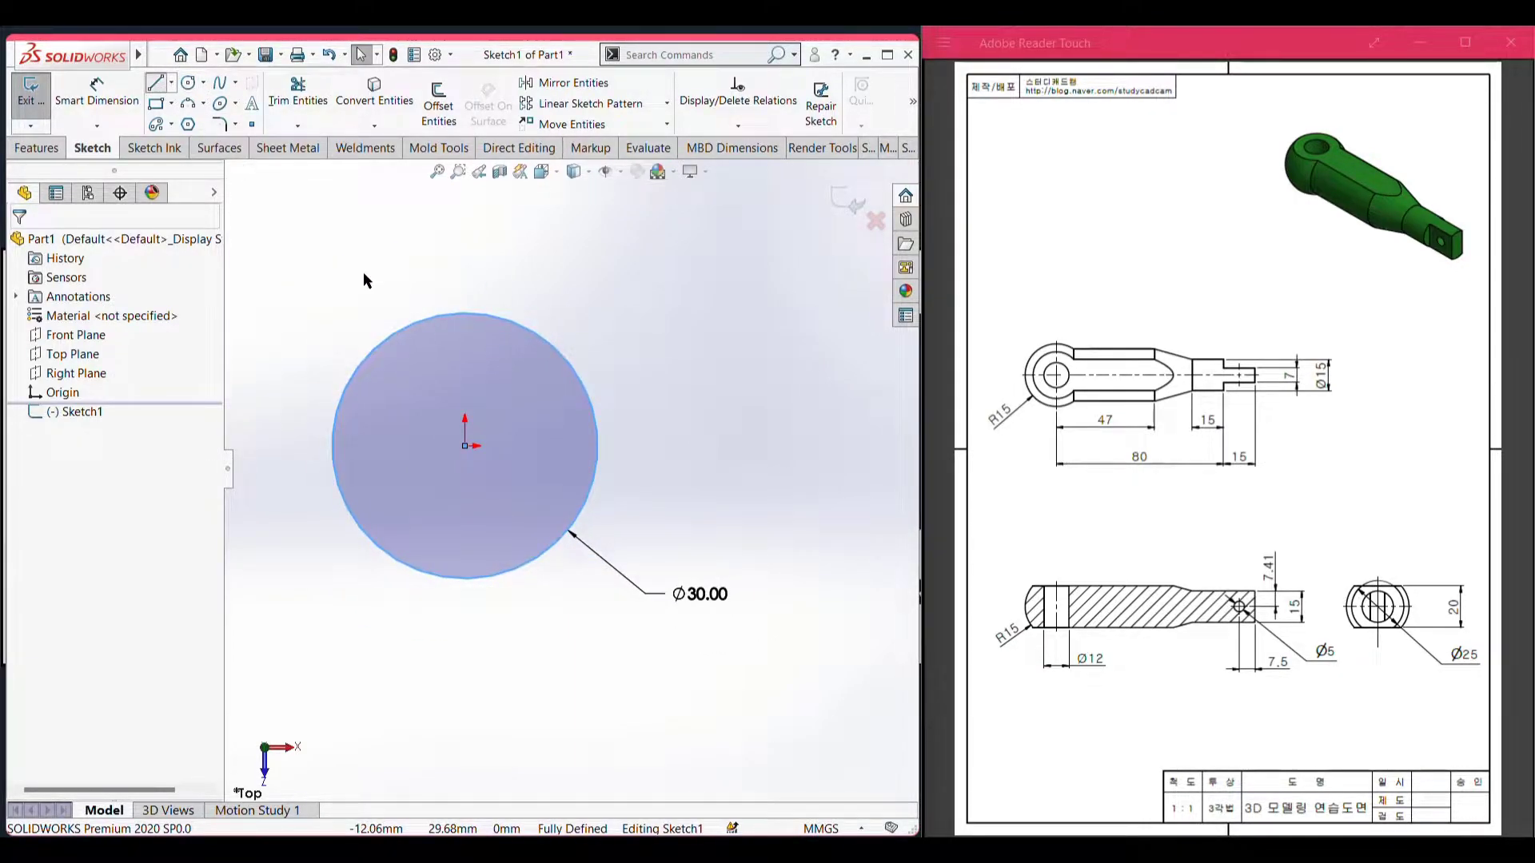
- Draw a vertical line through the circle's centre, extending above and below it
{"action": "key", "text": "l"}
{"action": "left_click", "coordinate": [465, 273]}
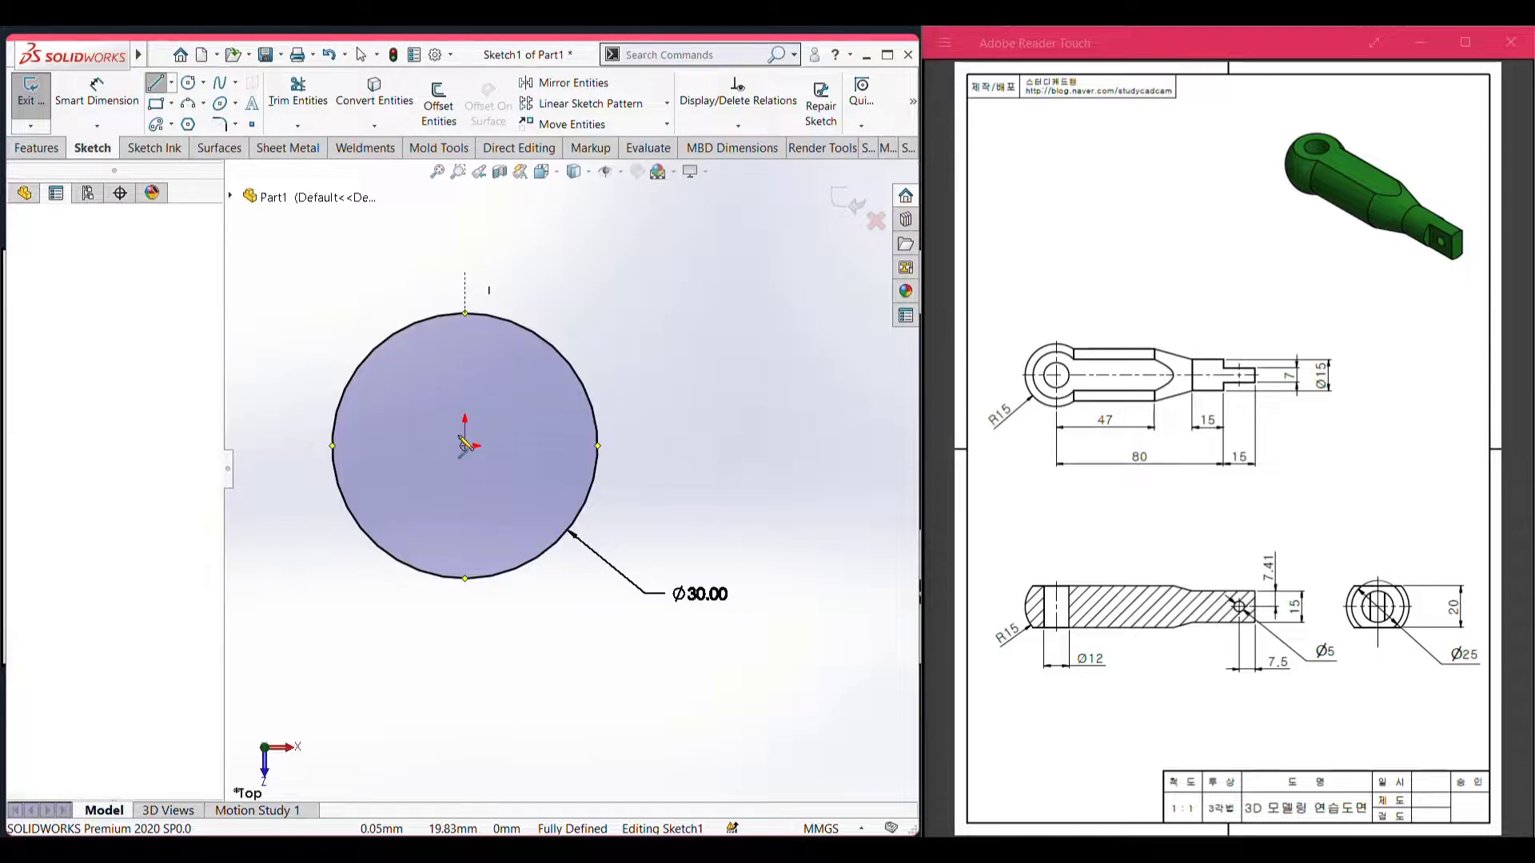
{"action": "left_click", "coordinate": [465, 618]}
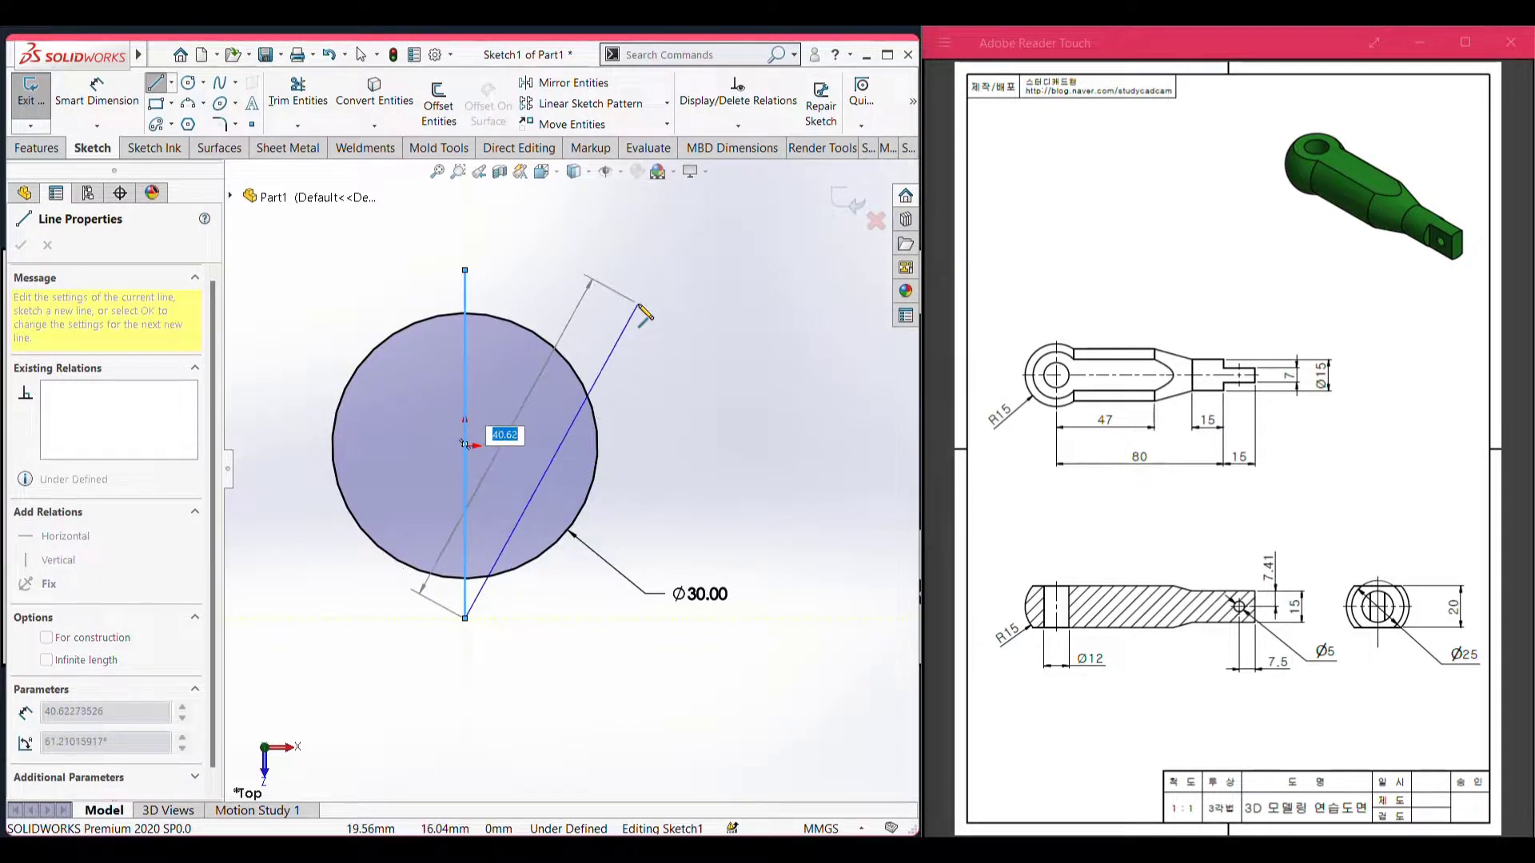
{"action": "key", "text": "Escape"}
{"action": "key", "text": "Escape"}
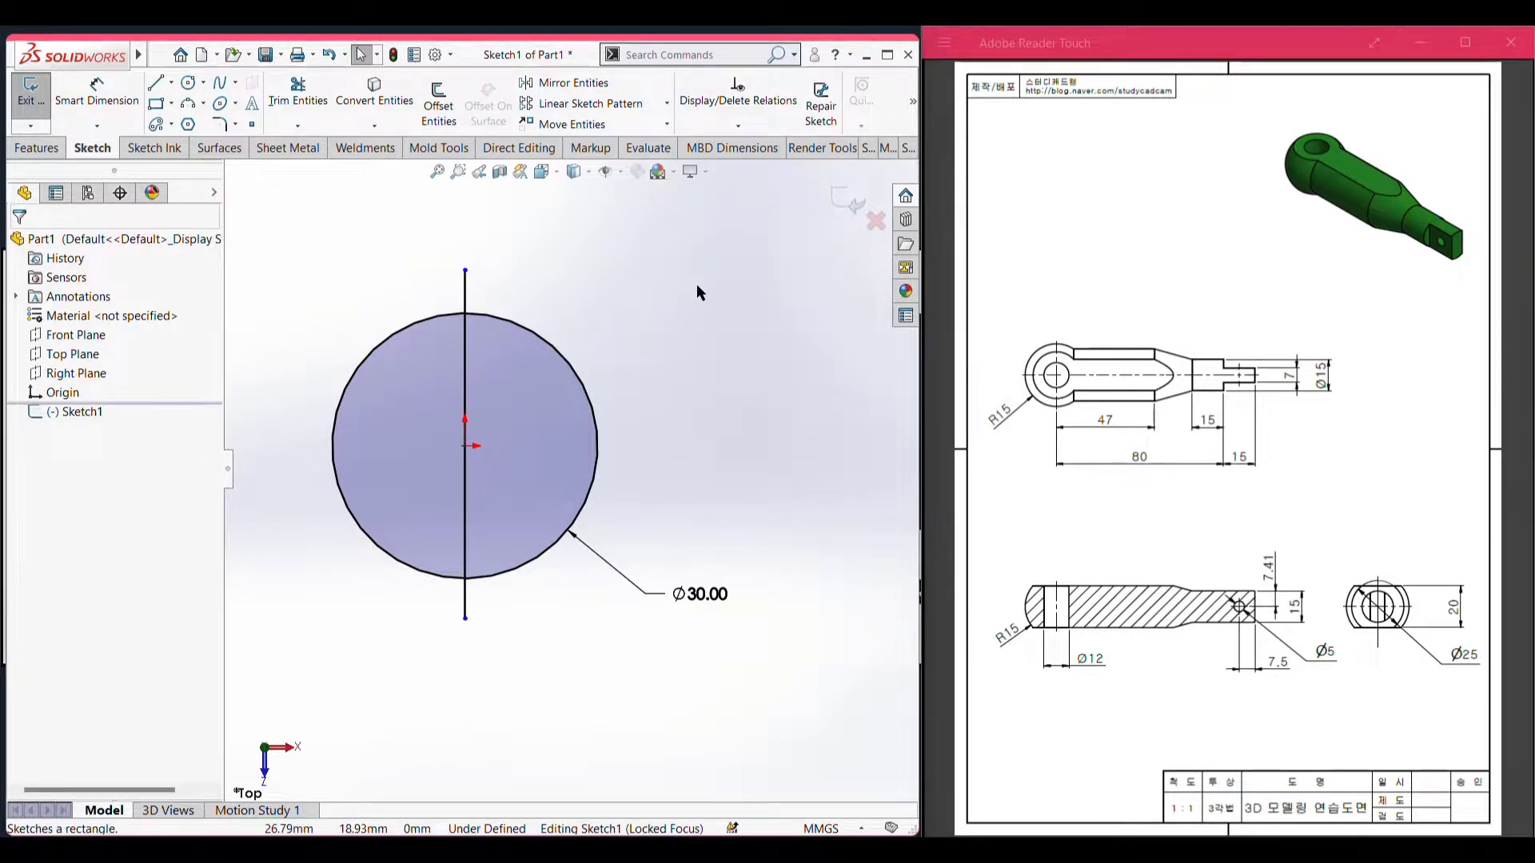
- Trim both line stubs and the circle's left half, leaving a half-disc profile
{"action": "key", "text": "t"}
{"action": "left_click_drag", "start_coordinate": [499, 280], "coordinate": [432, 282]}
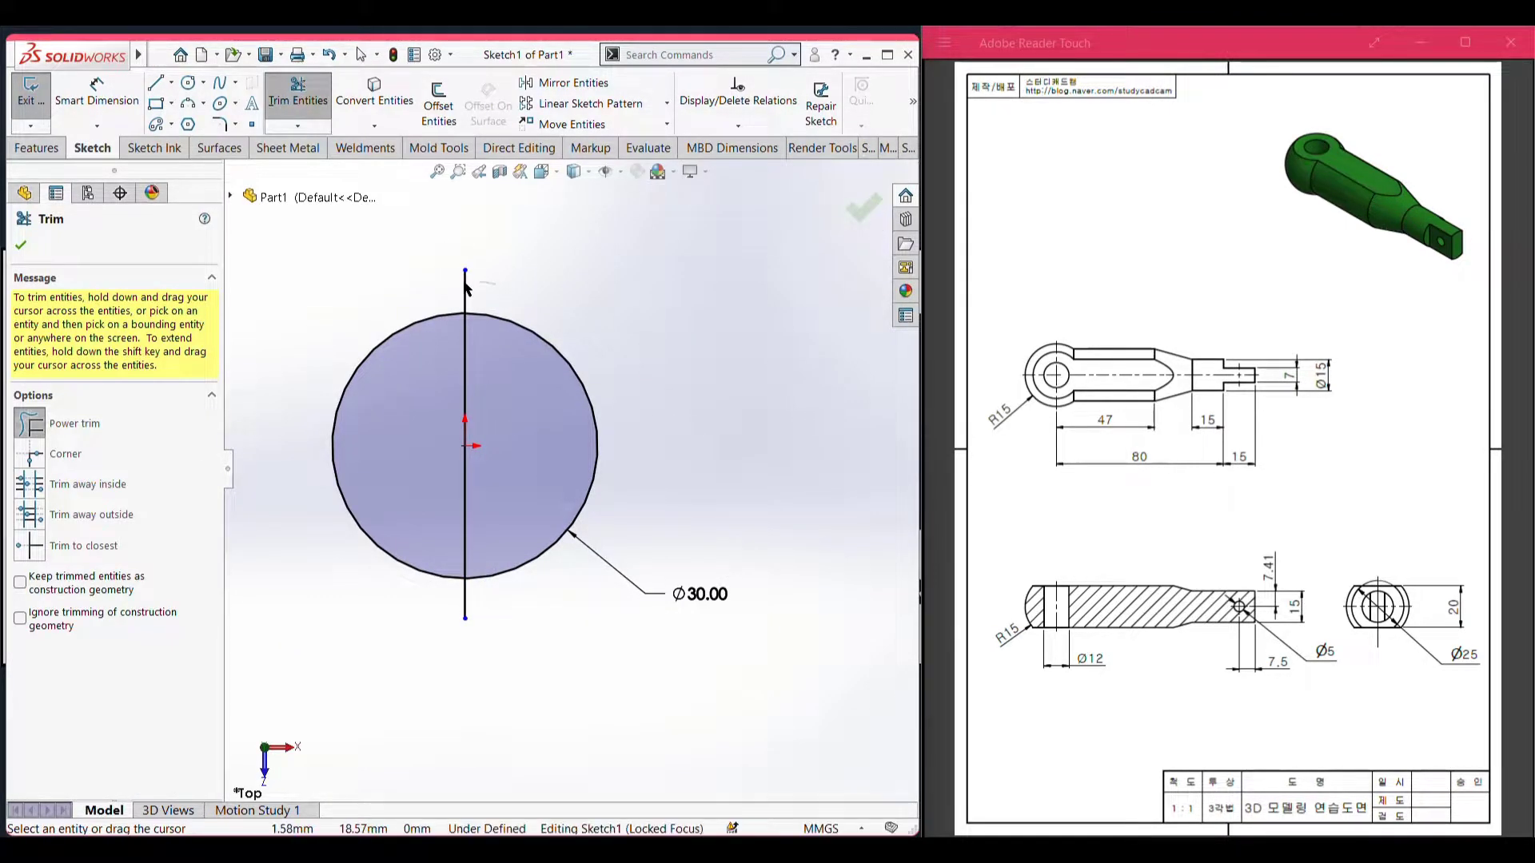
{"action": "left_click_drag", "start_coordinate": [371, 327], "coordinate": [386, 408]}
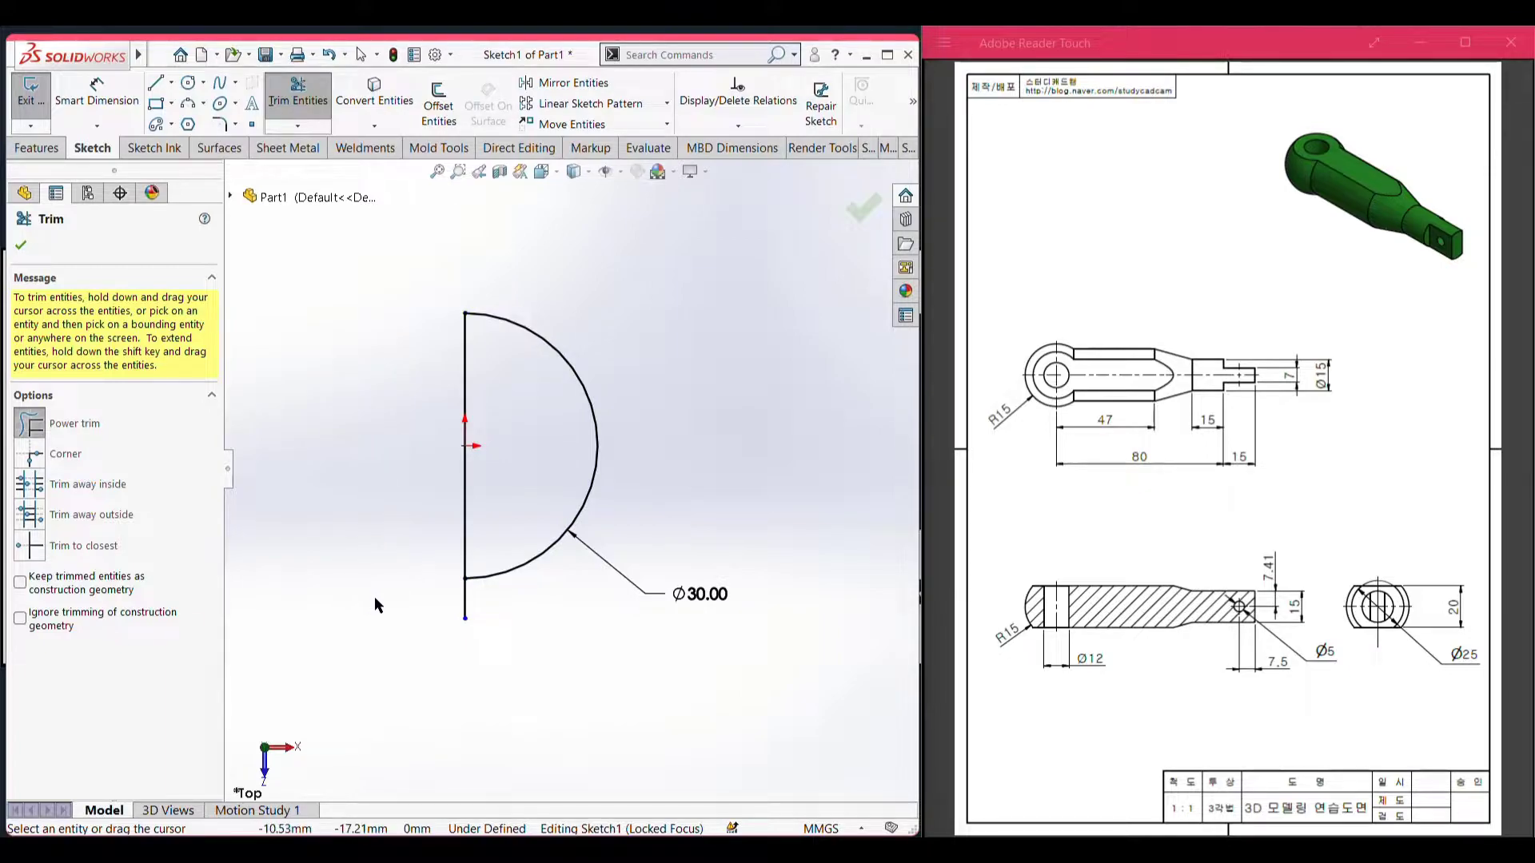
{"action": "left_click_drag", "start_coordinate": [467, 623], "coordinate": [476, 606]}
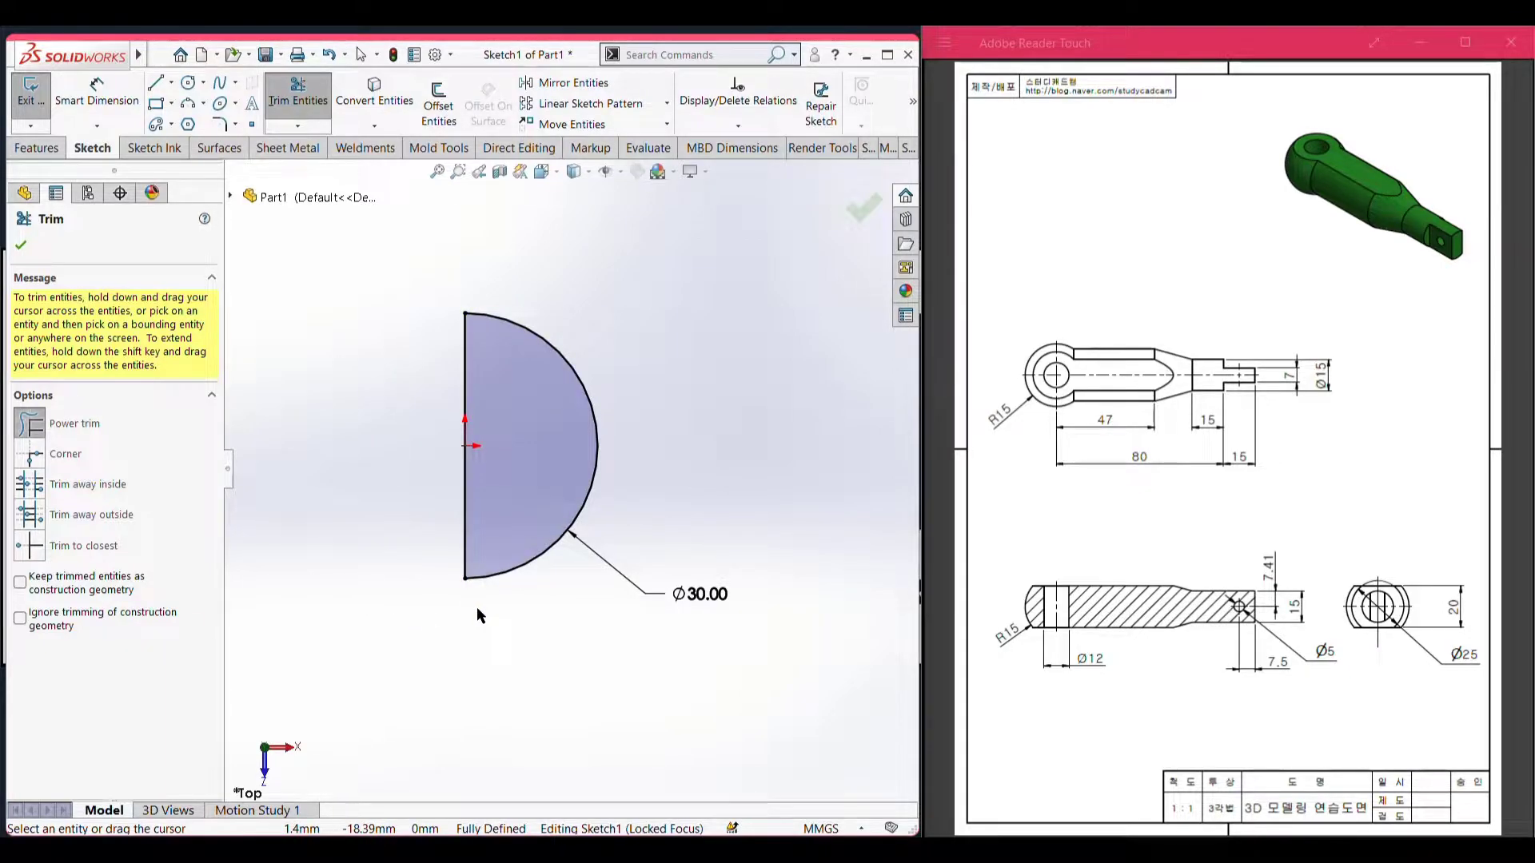
{"action": "middle_click_drag", "start_coordinate": [476, 607], "coordinate": [110, 372]}
{"action": "key", "text": "ctrl+7"}
{"action": "key", "text": "Escape"}
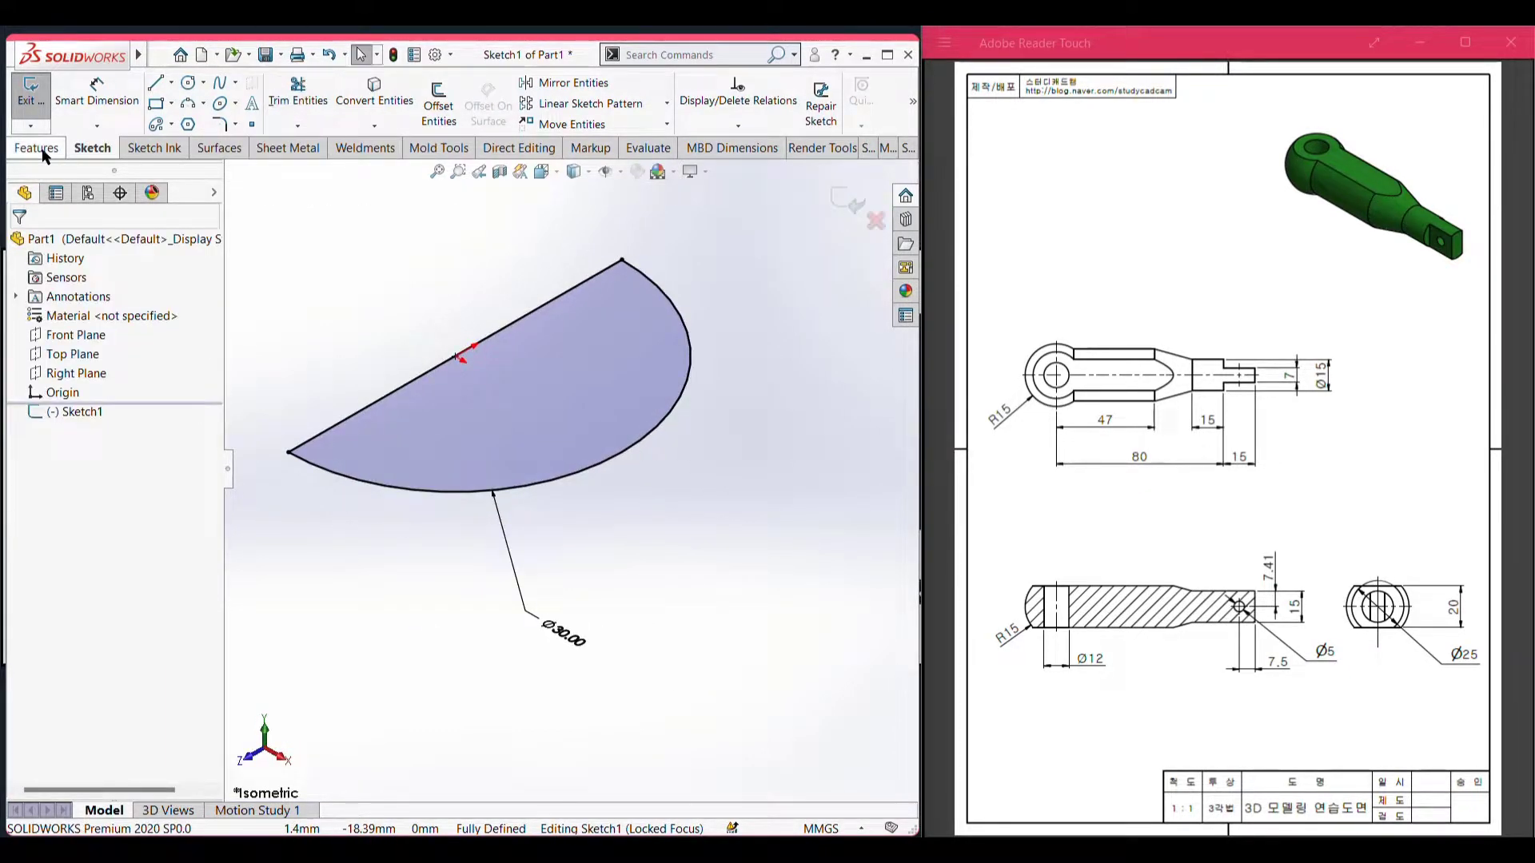
- Revolve the half-disc 360° about its straight edge into a Ø30 solid sphere
{"action": "left_click", "coordinate": [38, 147]}
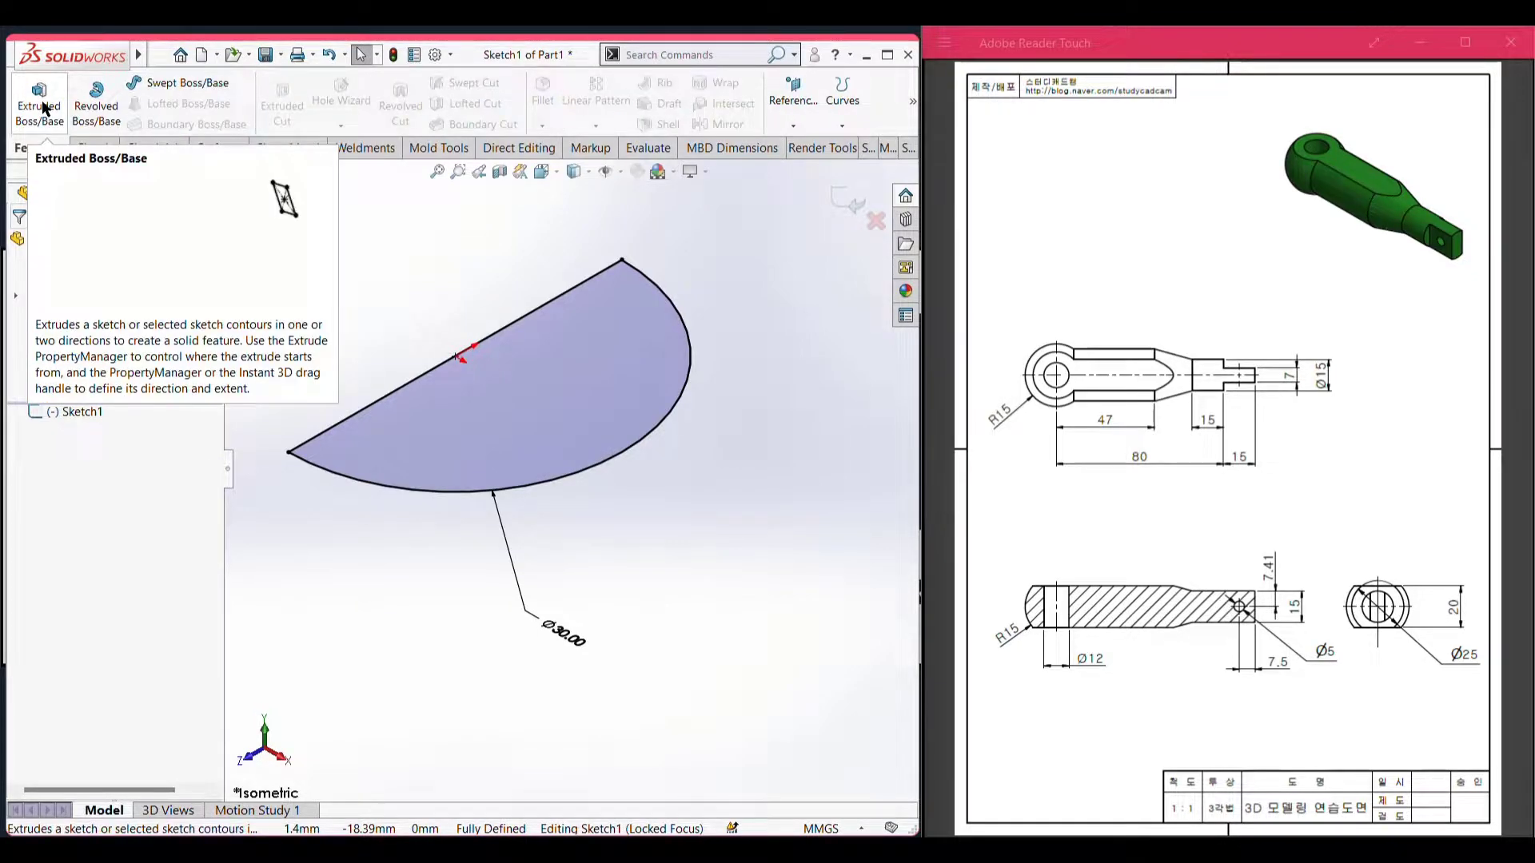
{"action": "left_click", "coordinate": [44, 108]}
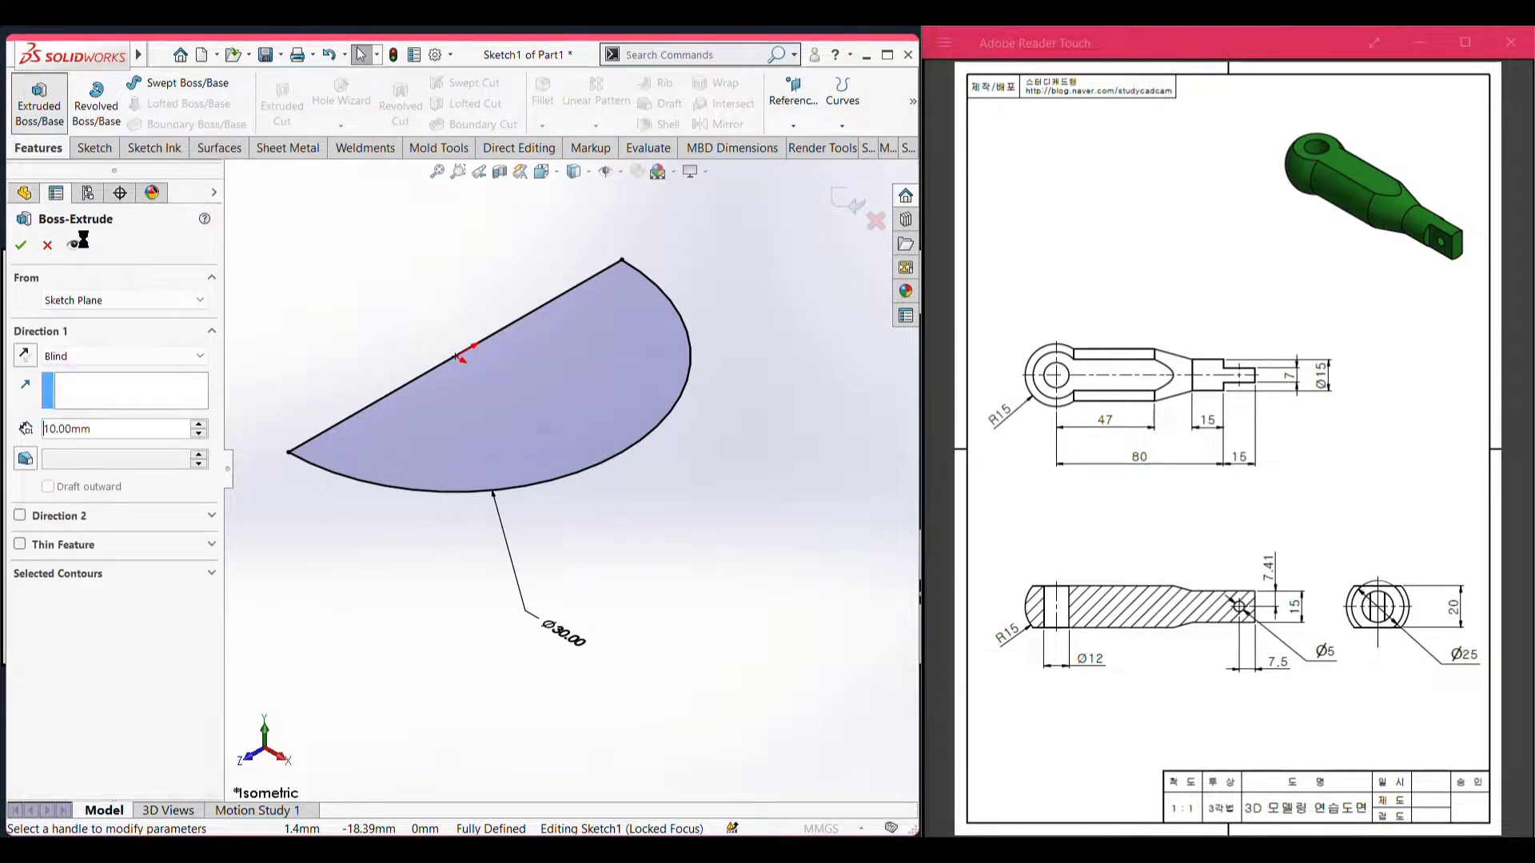
{"action": "left_click", "coordinate": [47, 245]}
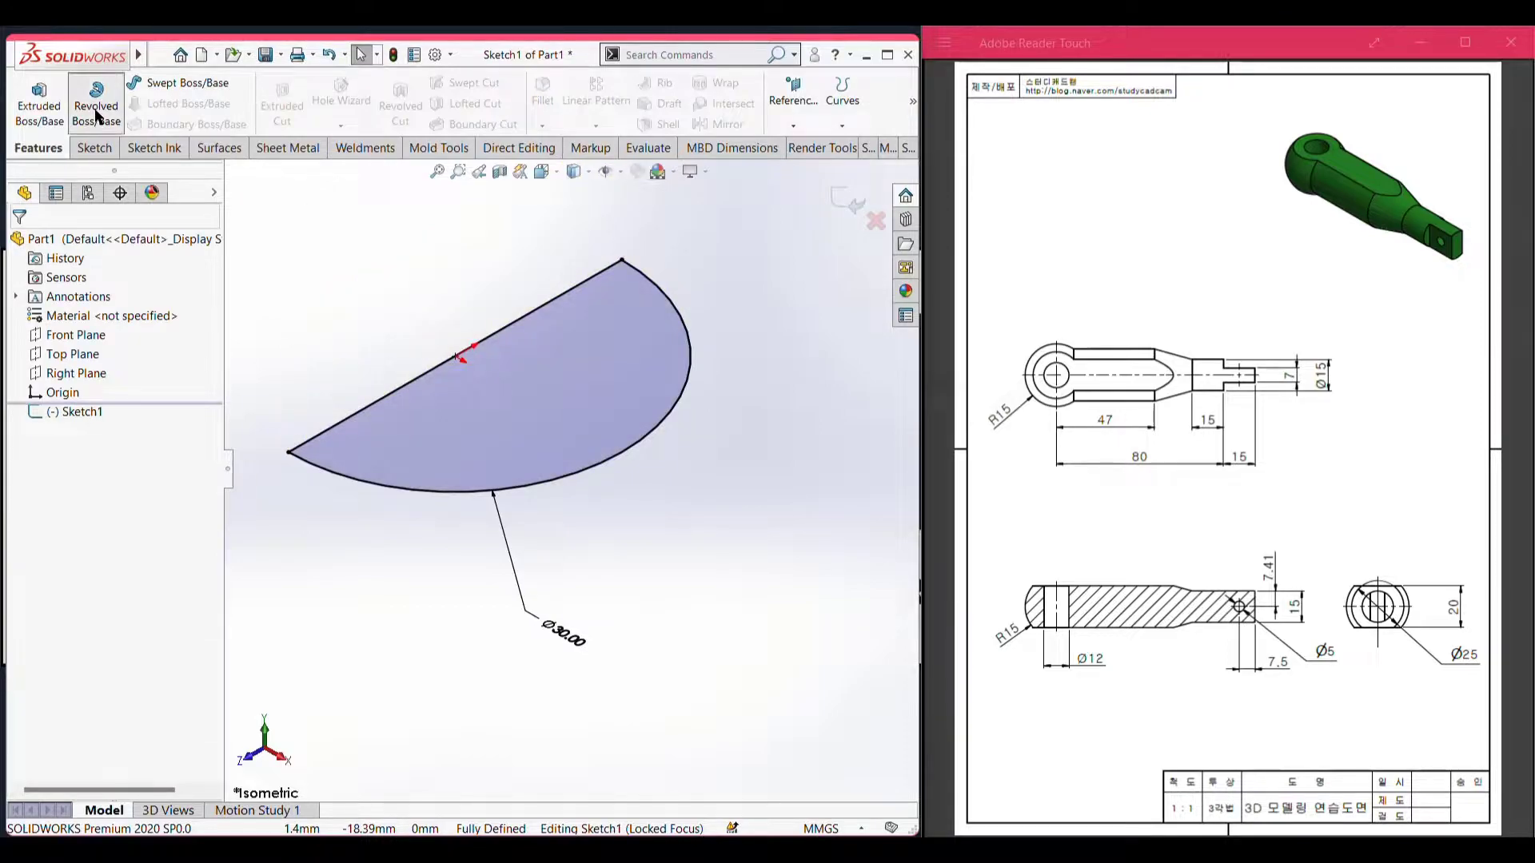
{"action": "left_click", "coordinate": [96, 116]}
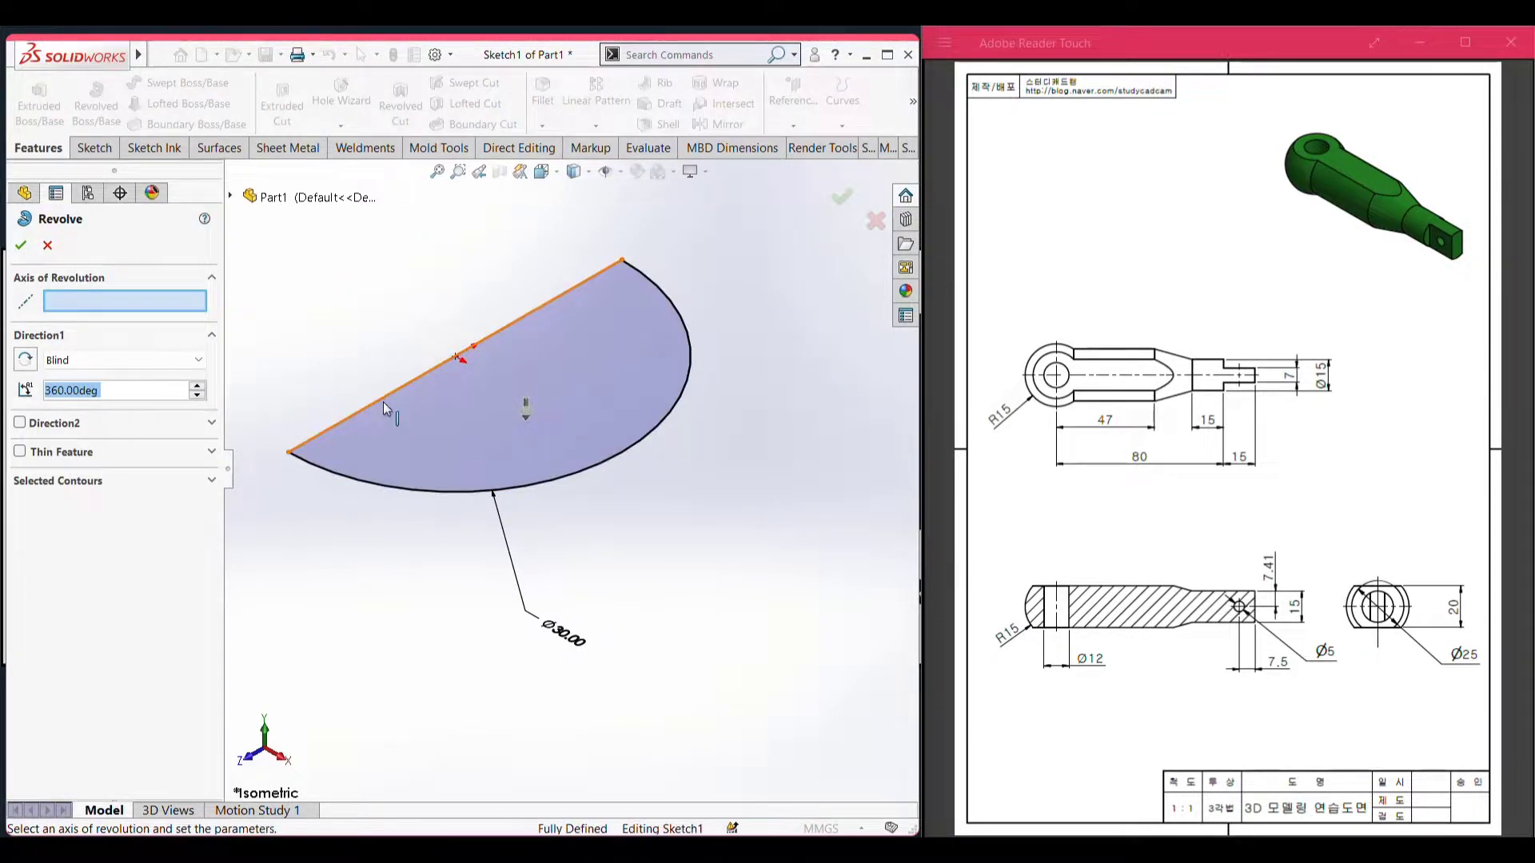
{"action": "left_click", "coordinate": [382, 400]}
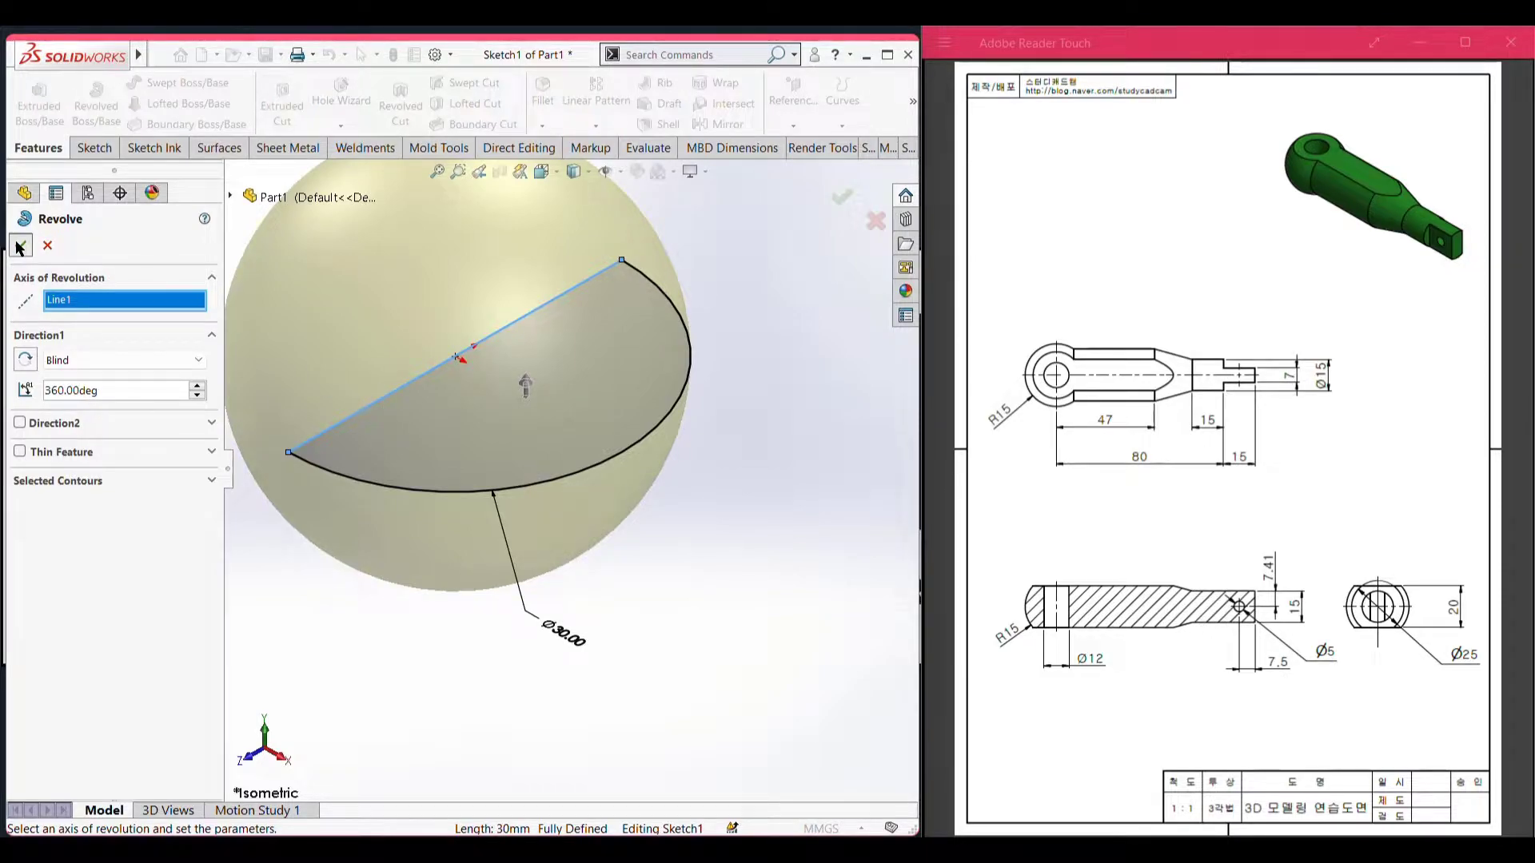
{"action": "key", "text": "Return"}
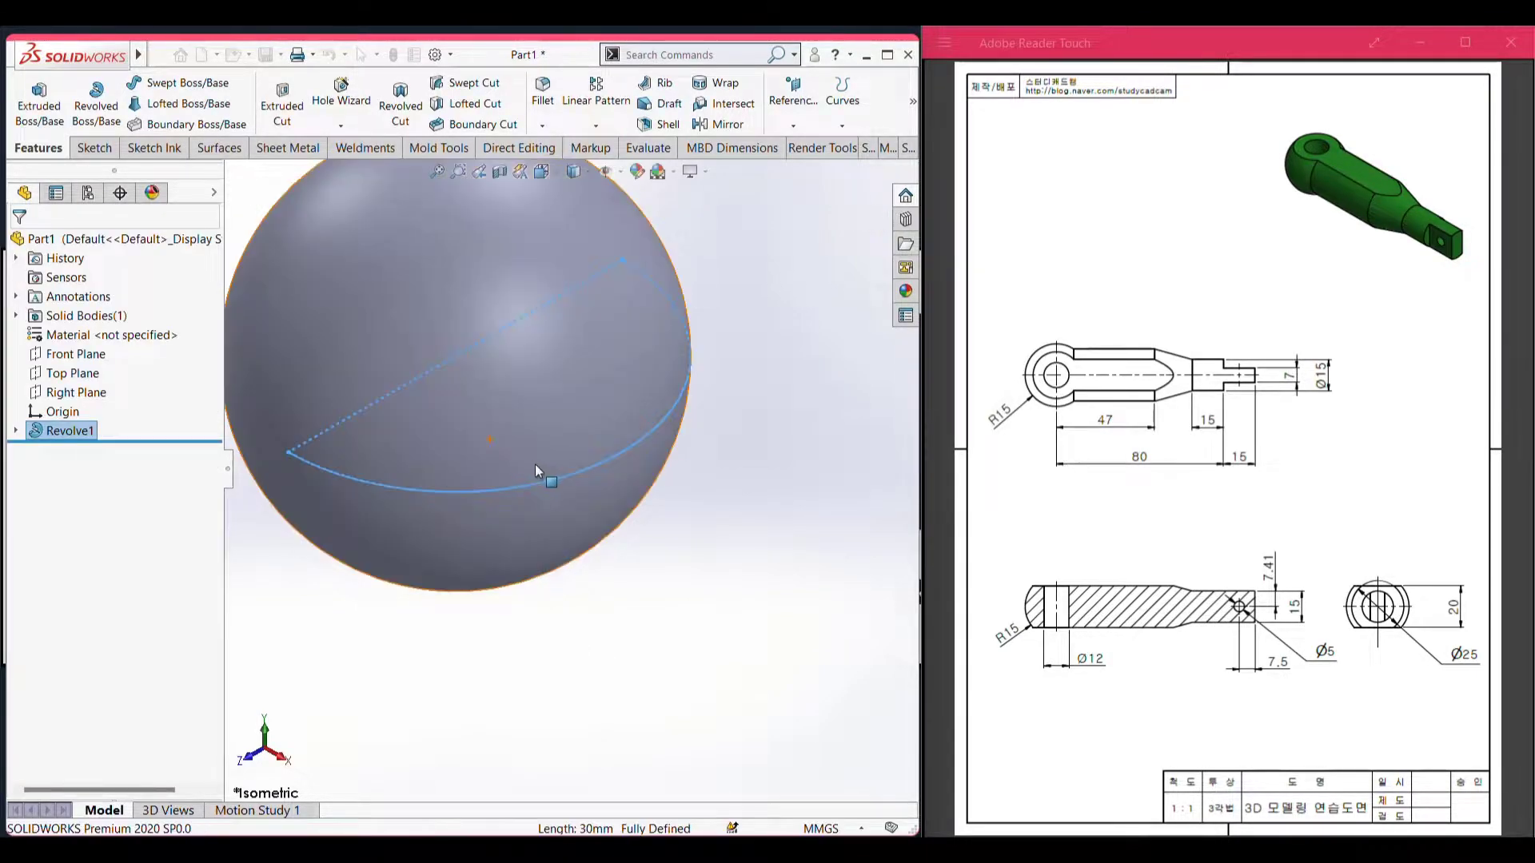
{"action": "scroll", "coordinate": [580, 486], "scroll_direction": "up", "scroll_amount": 3}
{"action": "left_click", "coordinate": [696, 542]}
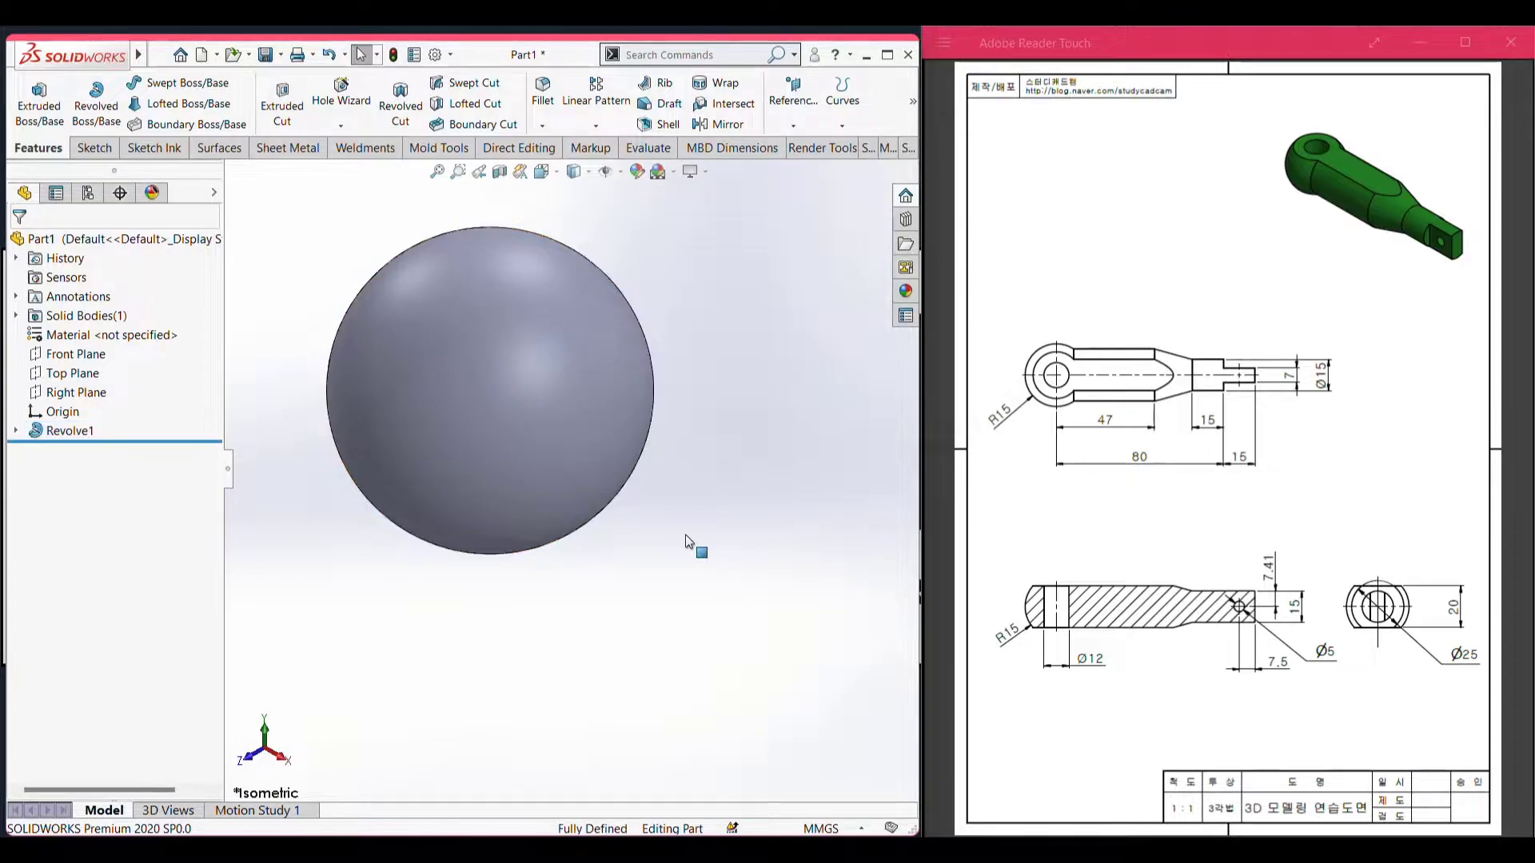
- Sketch a Ø25 circle centred on the origin on the Right Plane, viewed isometrically
{"action": "key", "text": "f"}
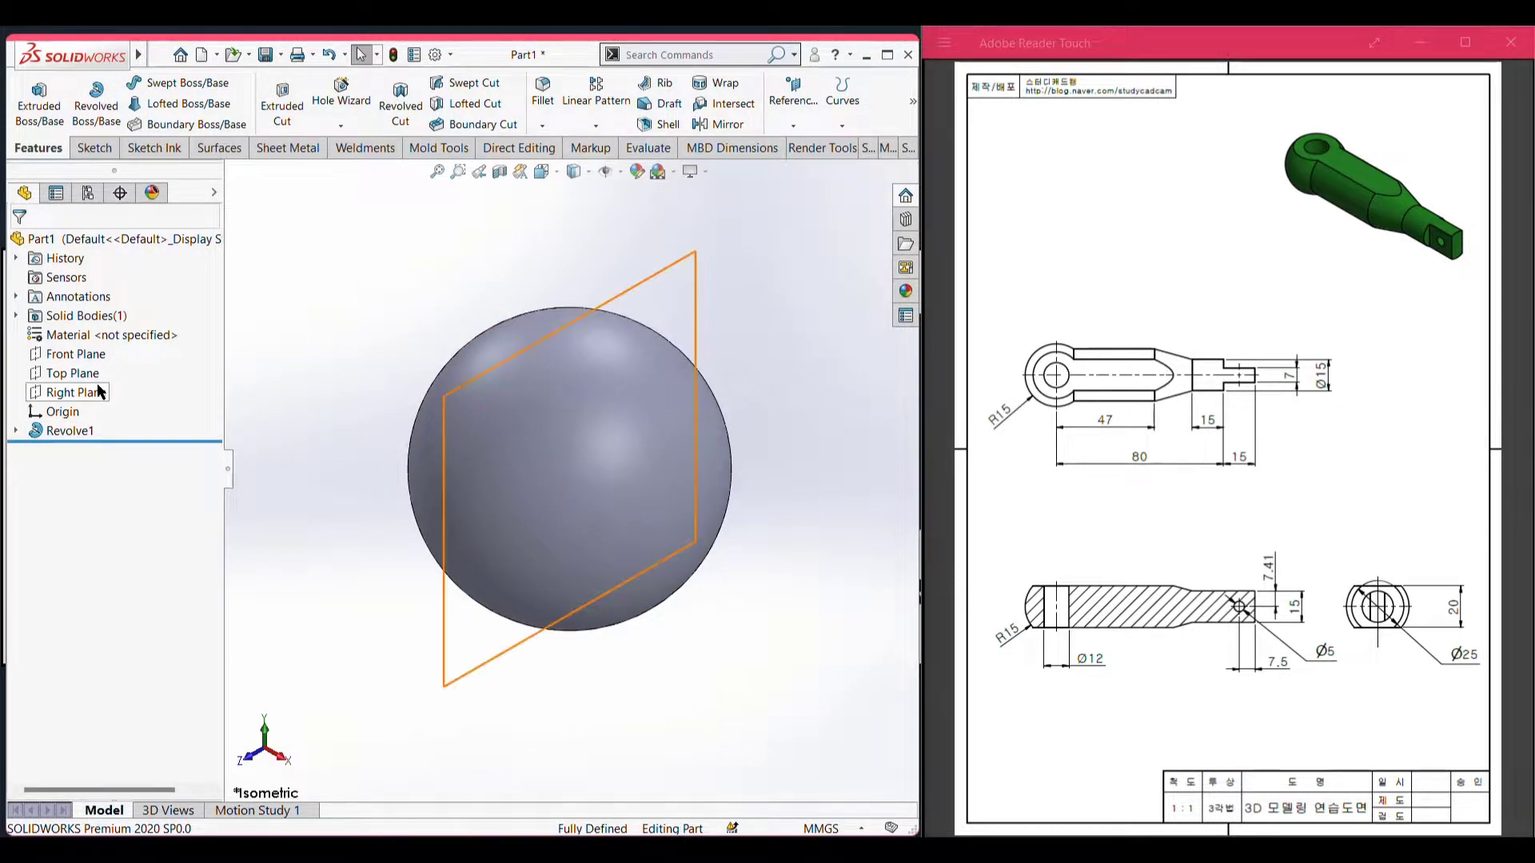
{"action": "right_click", "coordinate": [99, 390]}
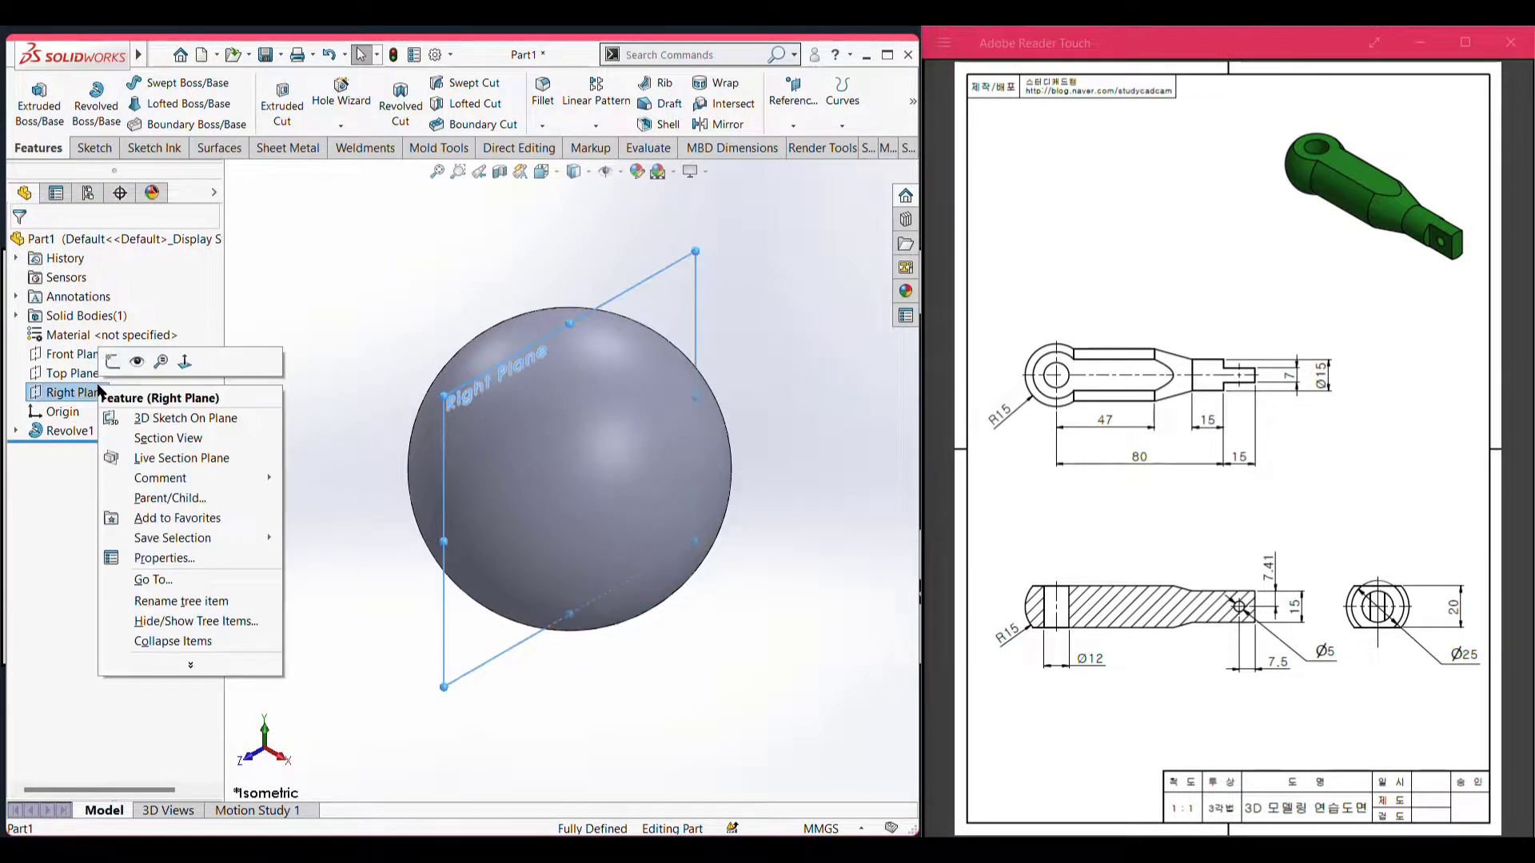
{"action": "left_click", "coordinate": [114, 357]}
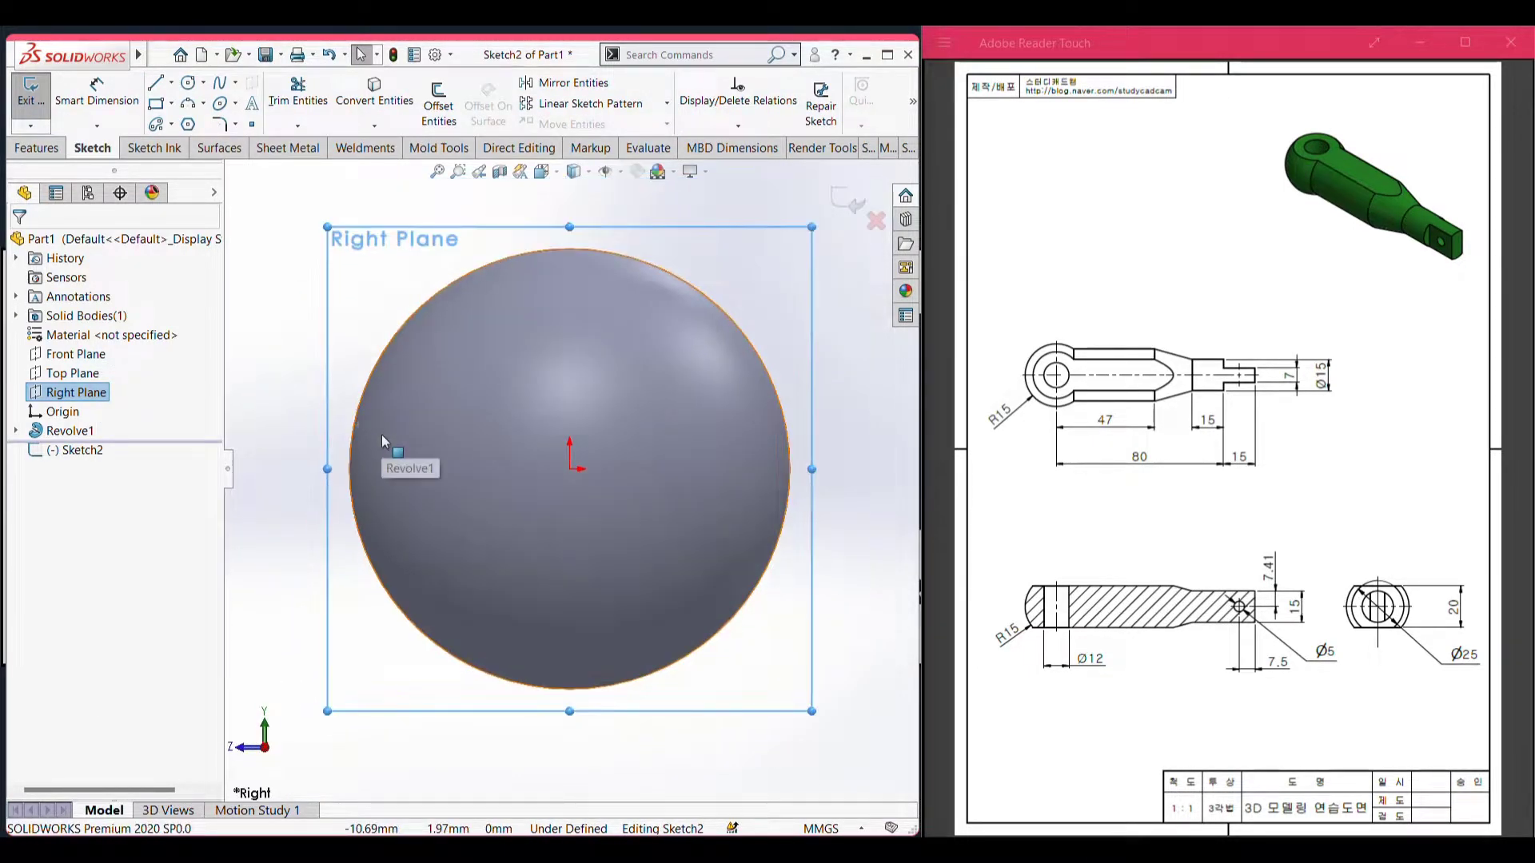
{"action": "left_click", "coordinate": [189, 86]}
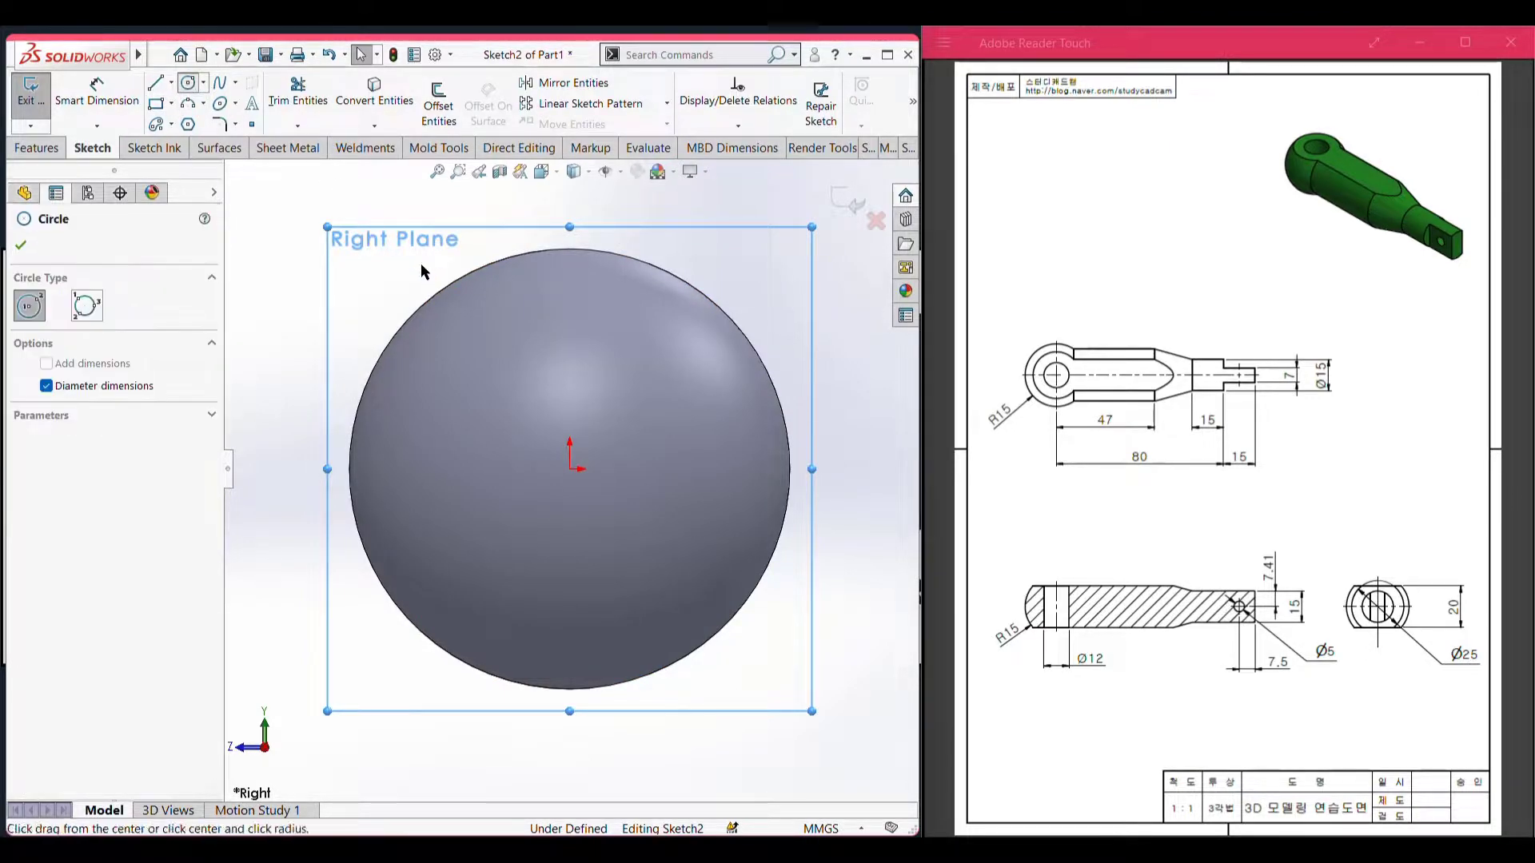
{"action": "left_click", "coordinate": [570, 470]}
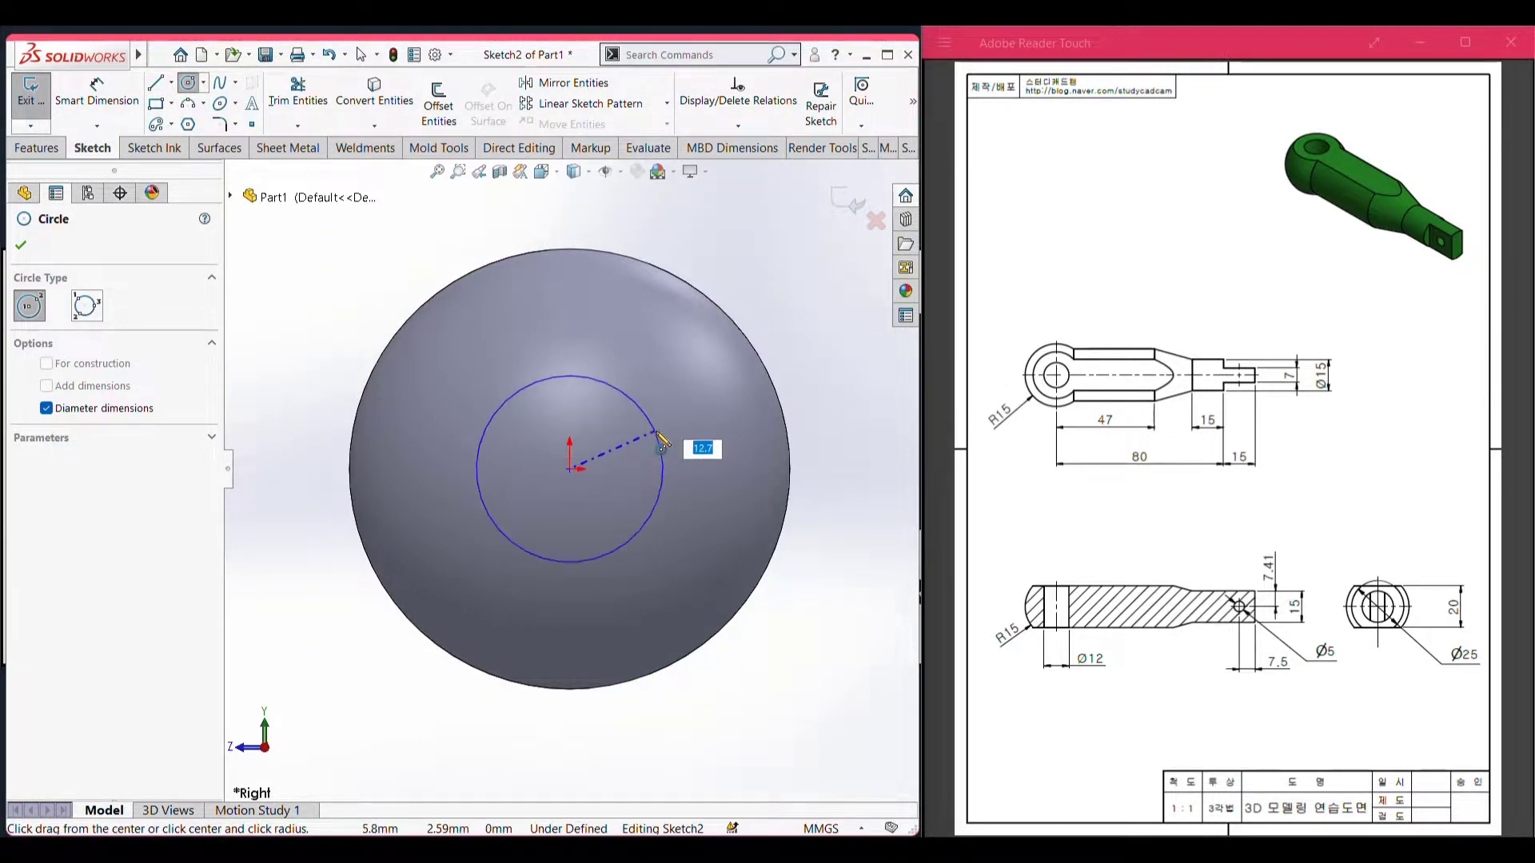
{"action": "key", "text": "Return"}
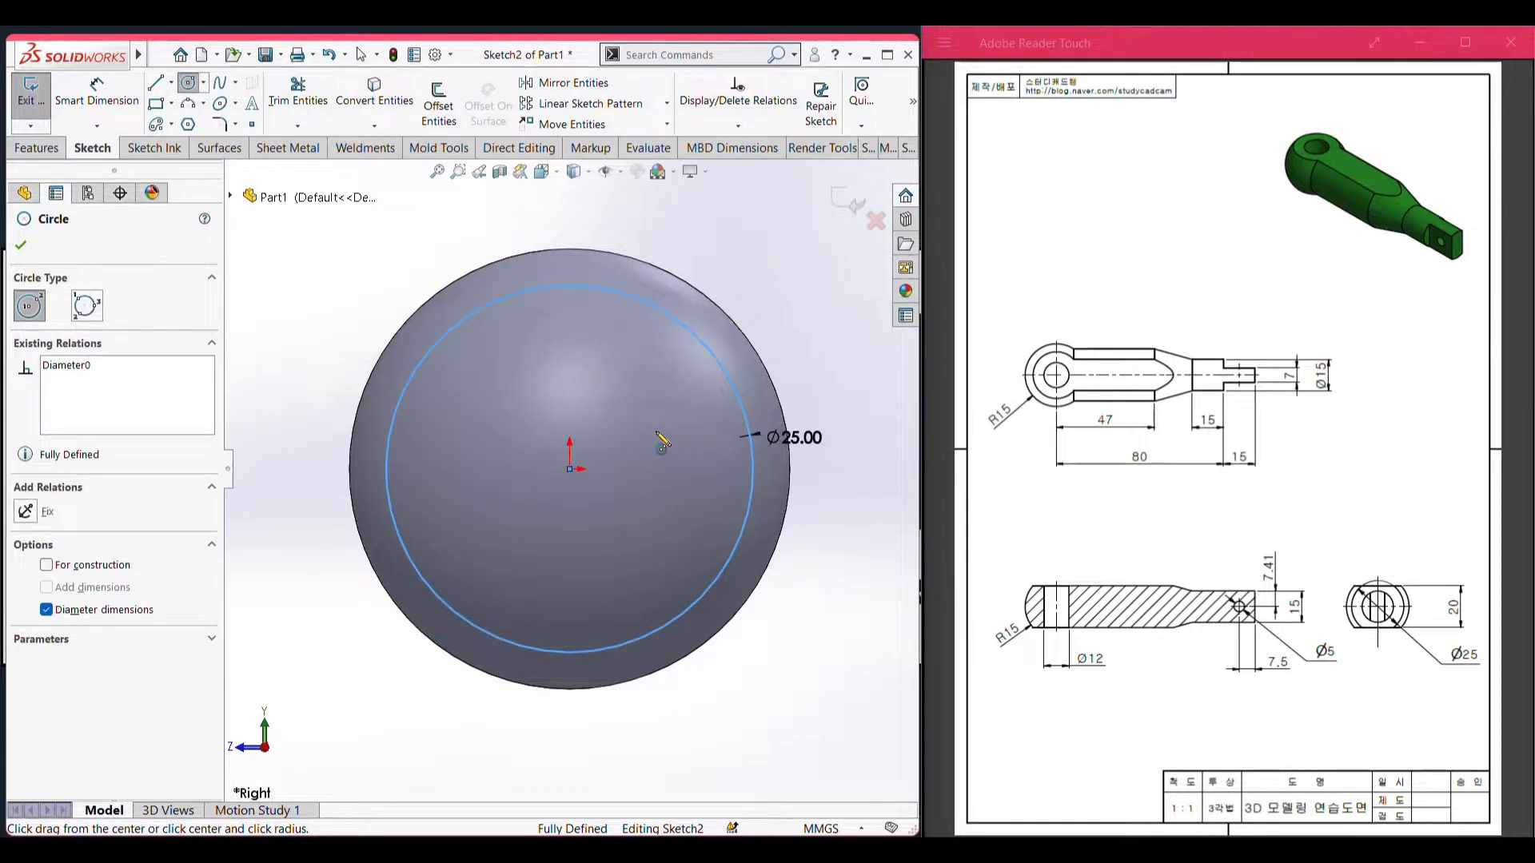
{"action": "key", "text": "ctrl+7"}
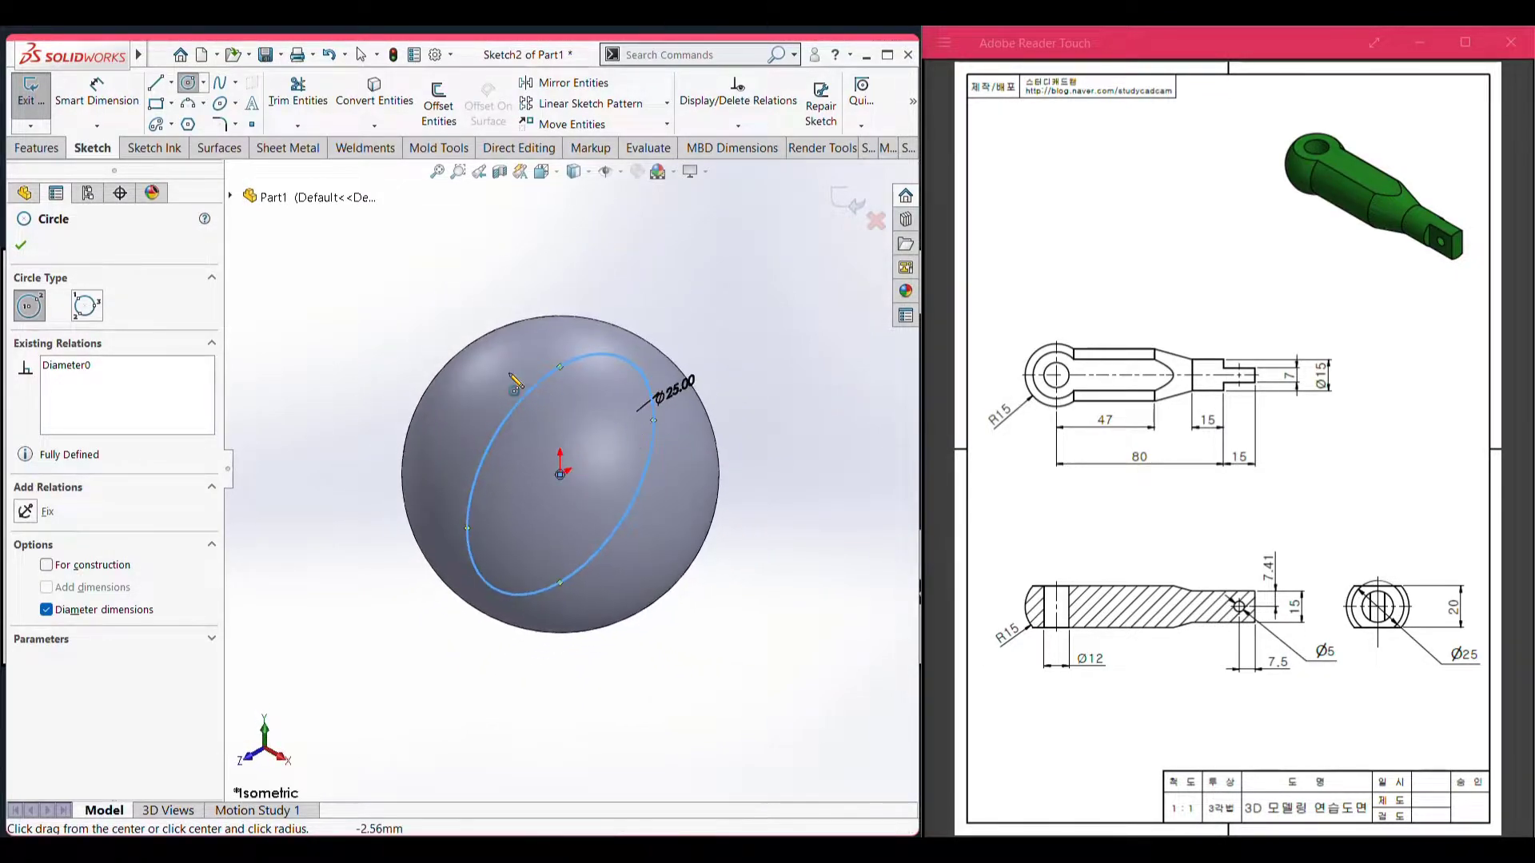
{"action": "left_click", "coordinate": [34, 147]}
{"action": "left_click", "coordinate": [29, 116]}
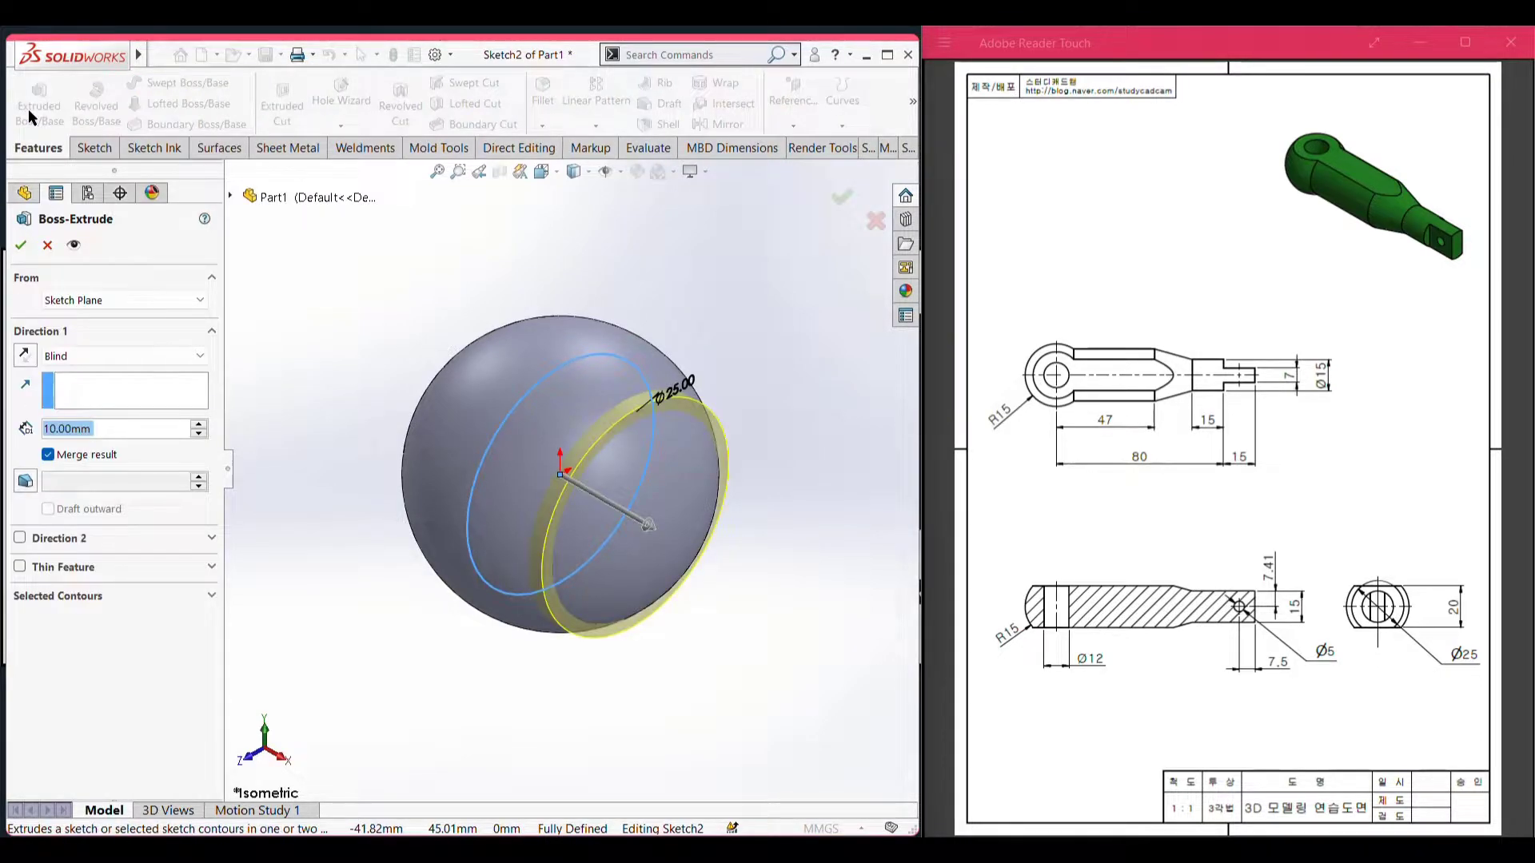
{"action": "type", "text": "47"}
{"action": "key", "text": "Return"}
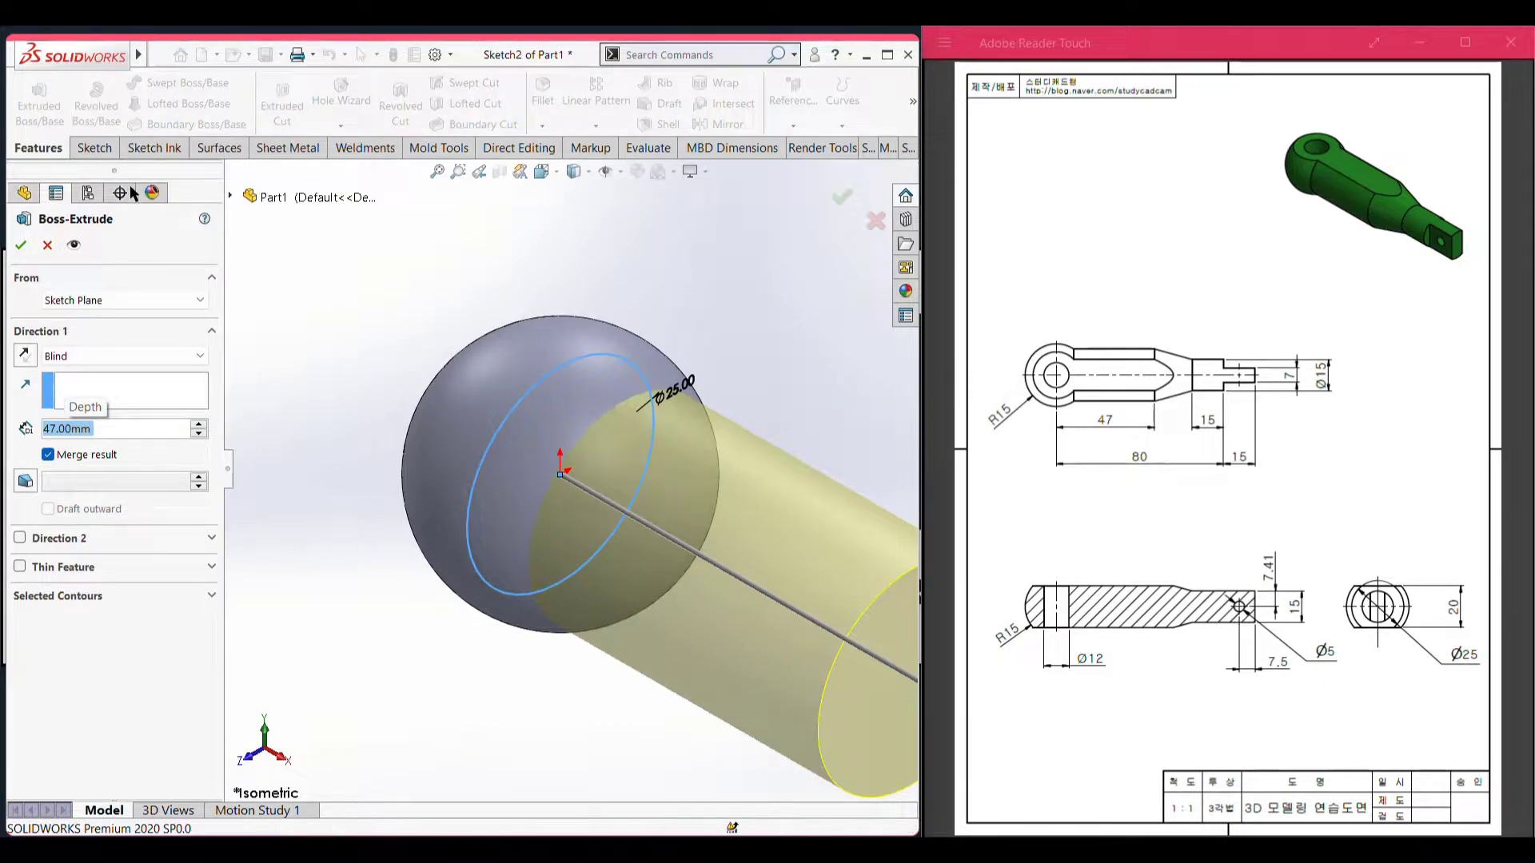
{"action": "key", "text": "Return"}
{"action": "left_click", "coordinate": [293, 323]}
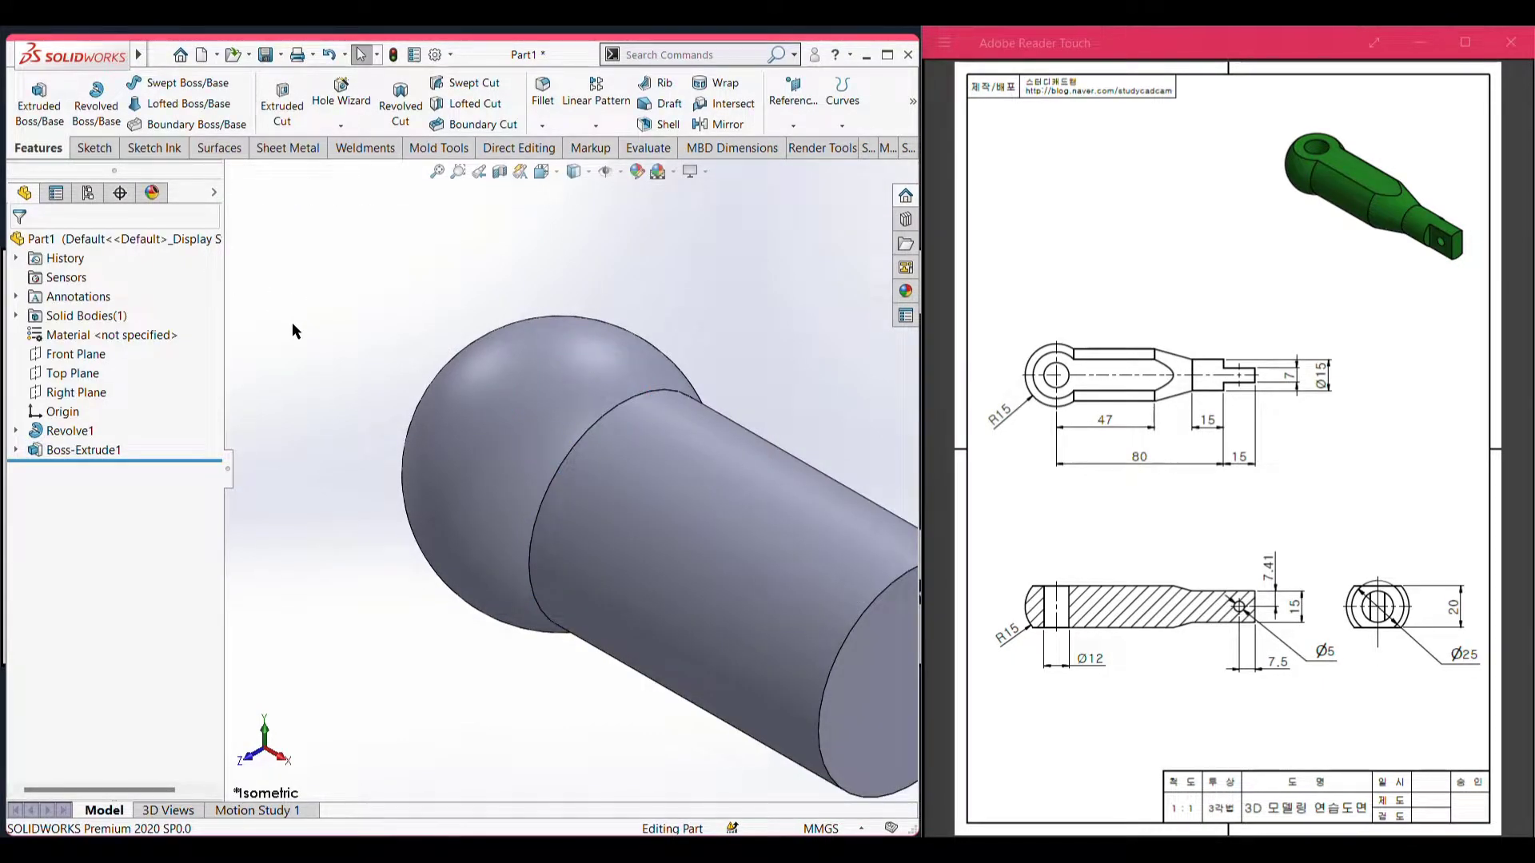
{"action": "key", "text": "f"}
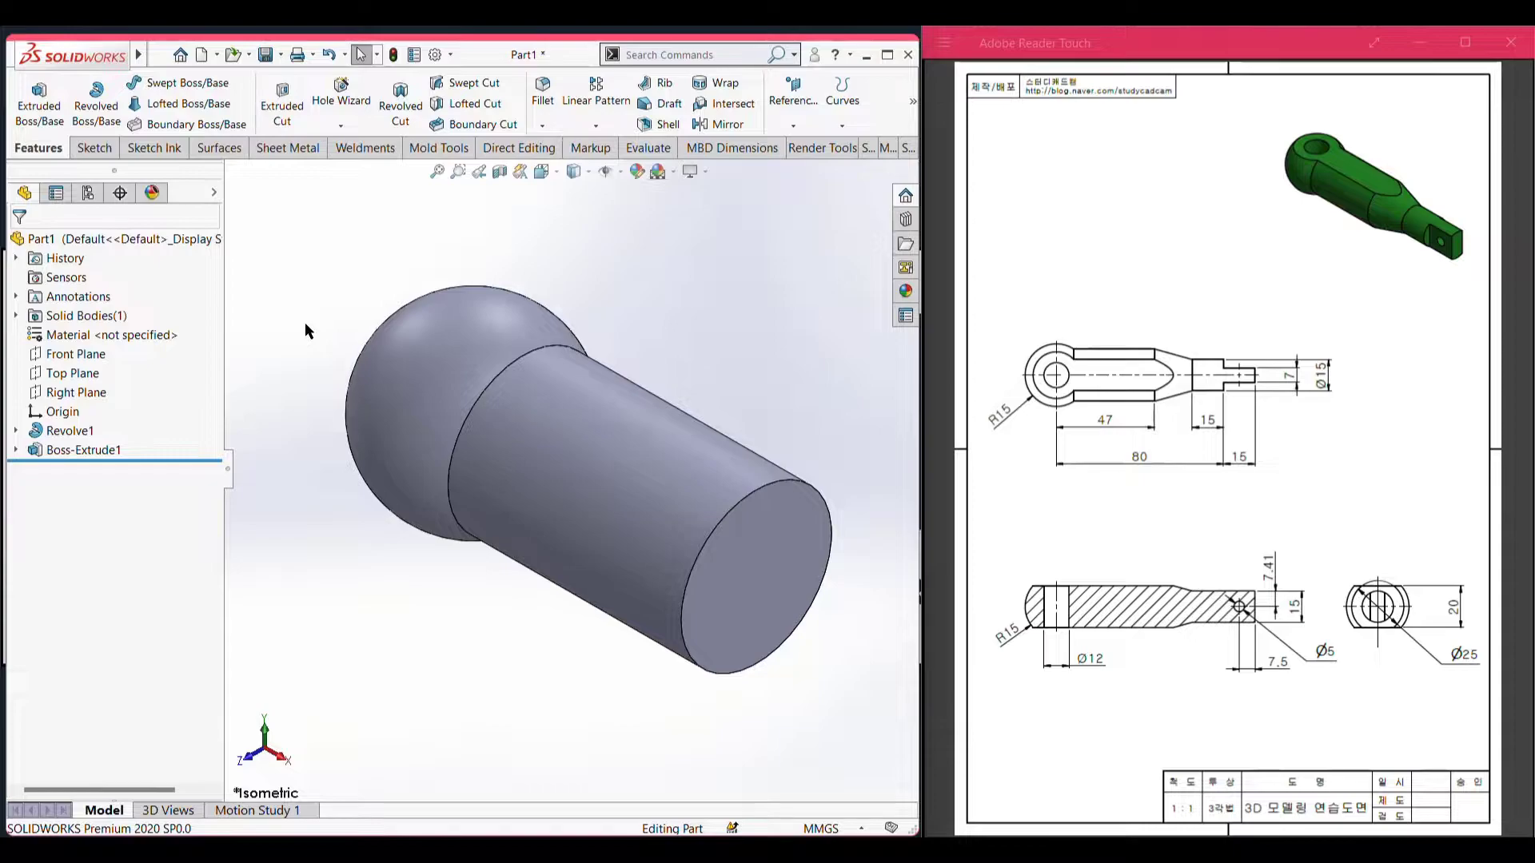
- Create Plane1 parallel to the cylinder's end face, offset 18 mm (80-47-15) beyond it
{"action": "scroll", "coordinate": [505, 498], "scroll_direction": "up", "scroll_amount": 1}
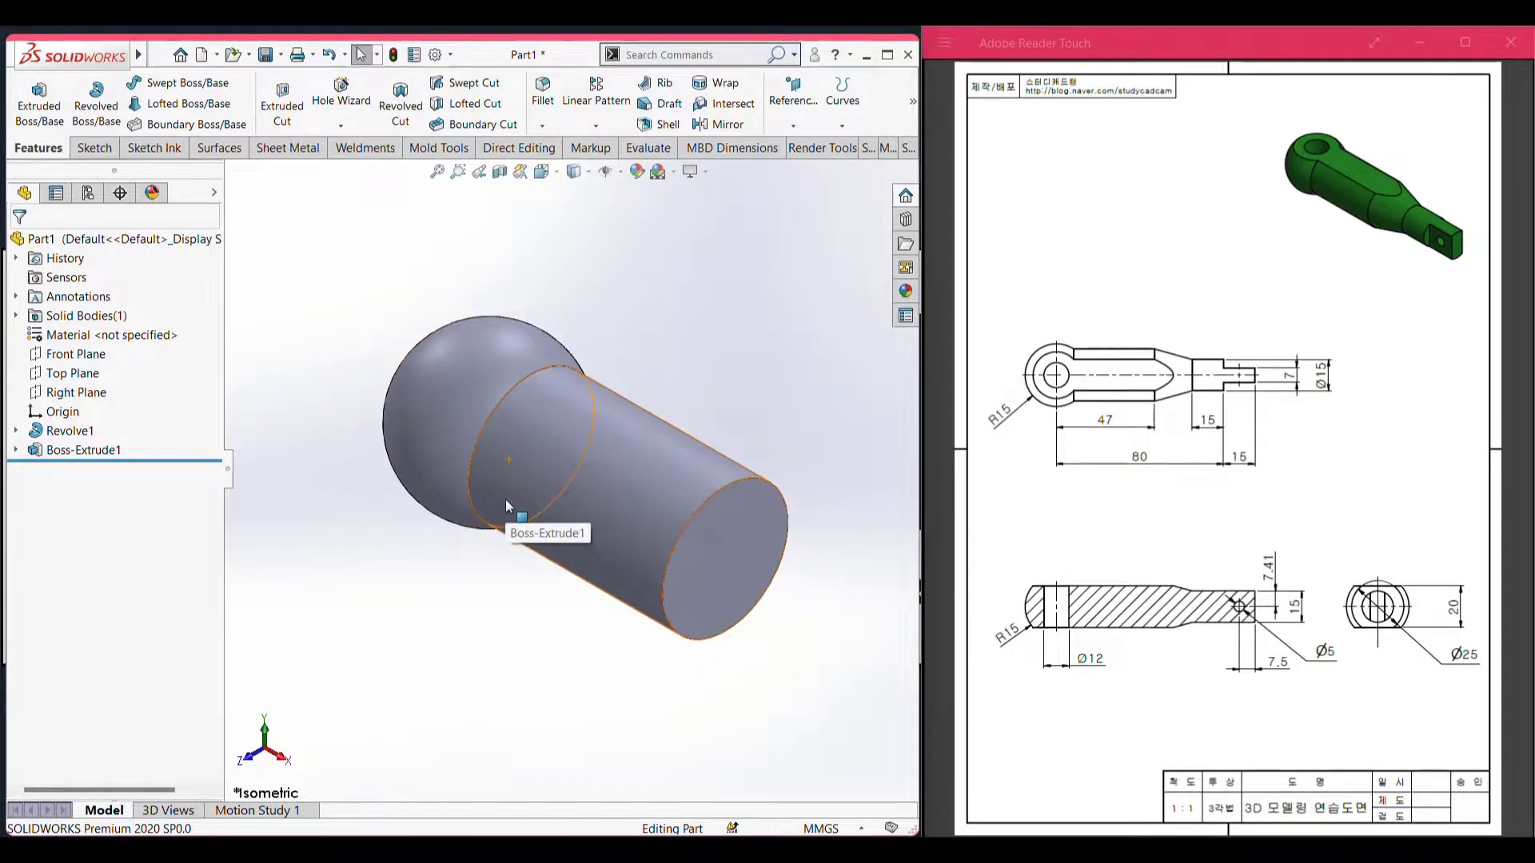
{"action": "left_click", "coordinate": [740, 533]}
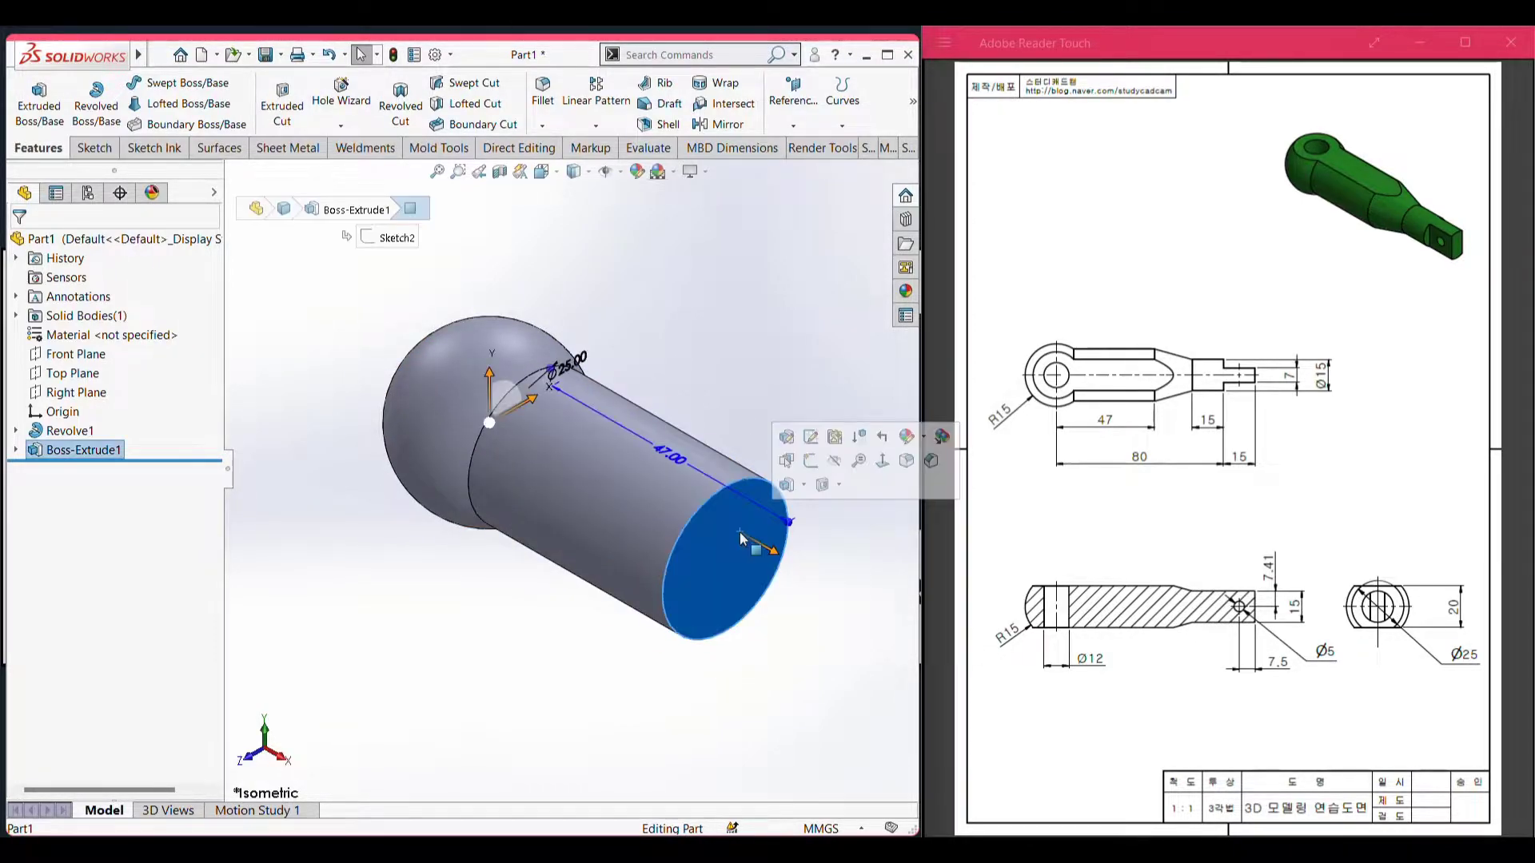
{"action": "left_click", "coordinate": [793, 96]}
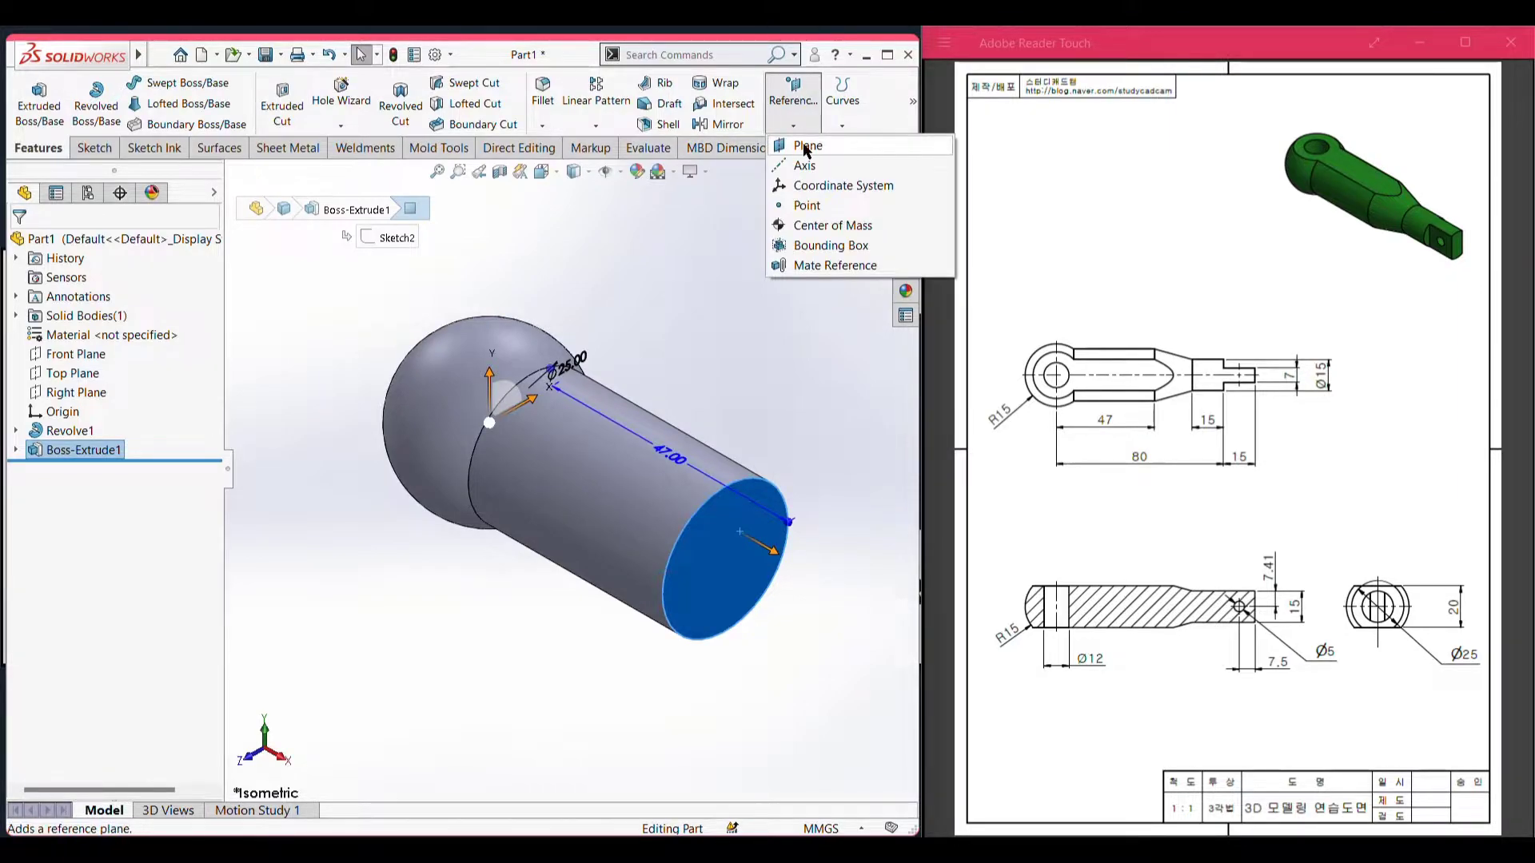
{"action": "left_click", "coordinate": [806, 147]}
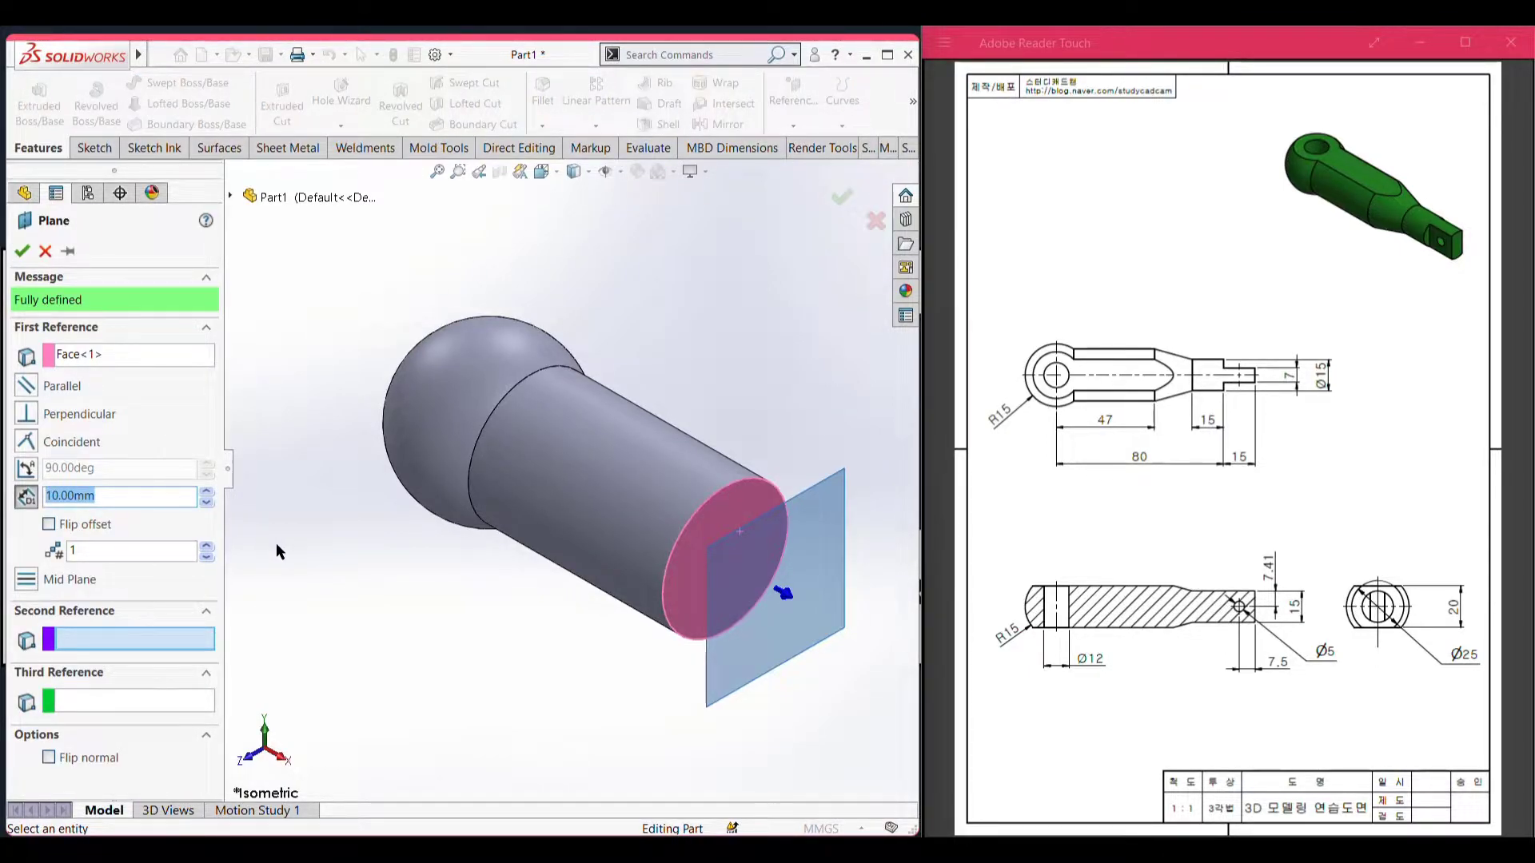
{"action": "type", "text": "80"}
{"action": "type", "text": "-4"}
{"action": "type", "text": "7-15"}
{"action": "key", "text": "Return"}
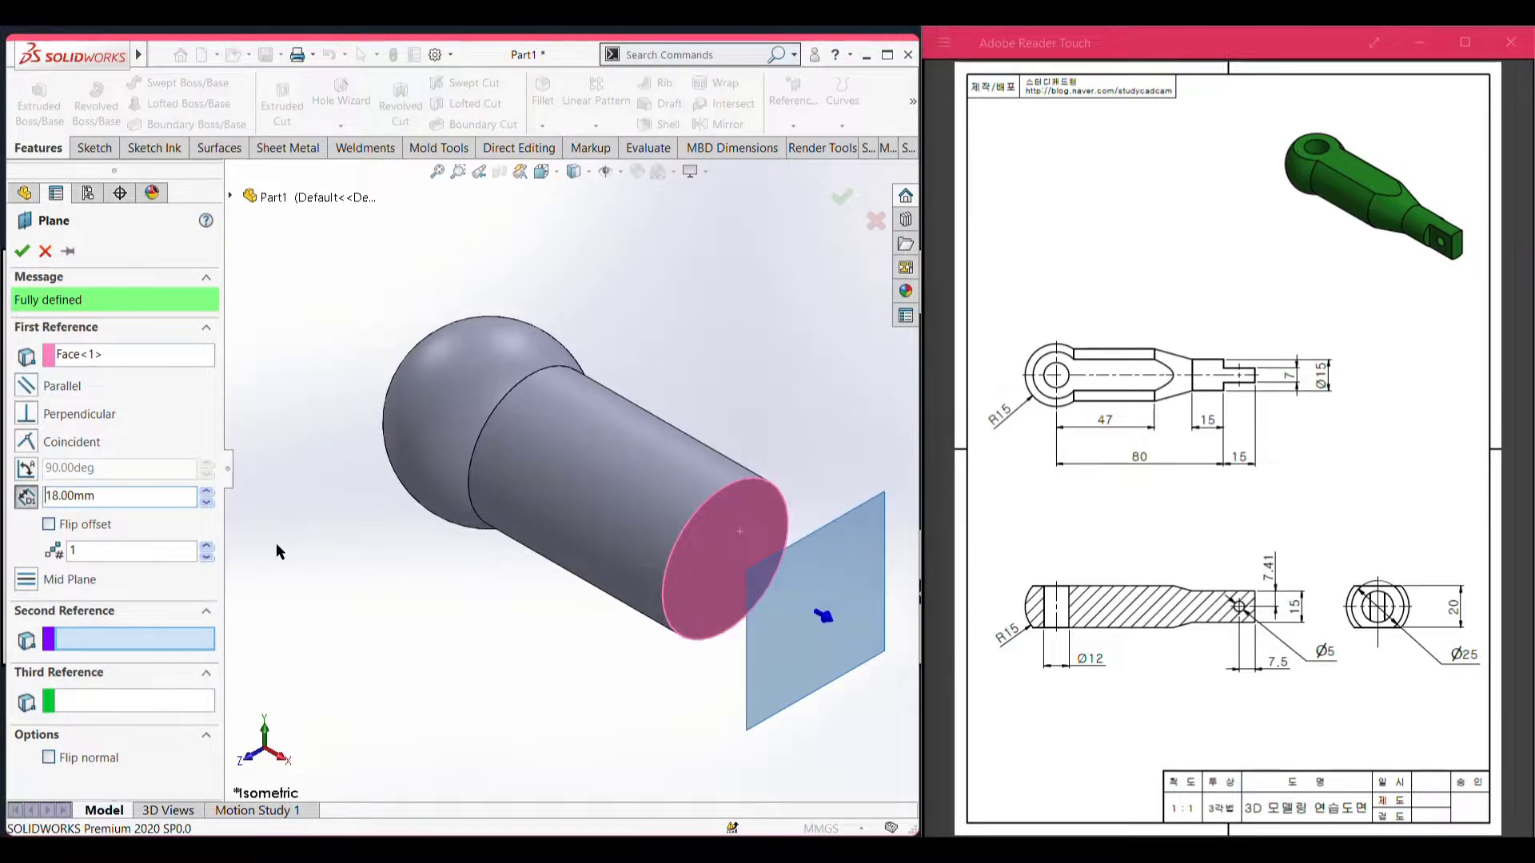
{"action": "left_click", "coordinate": [18, 257]}
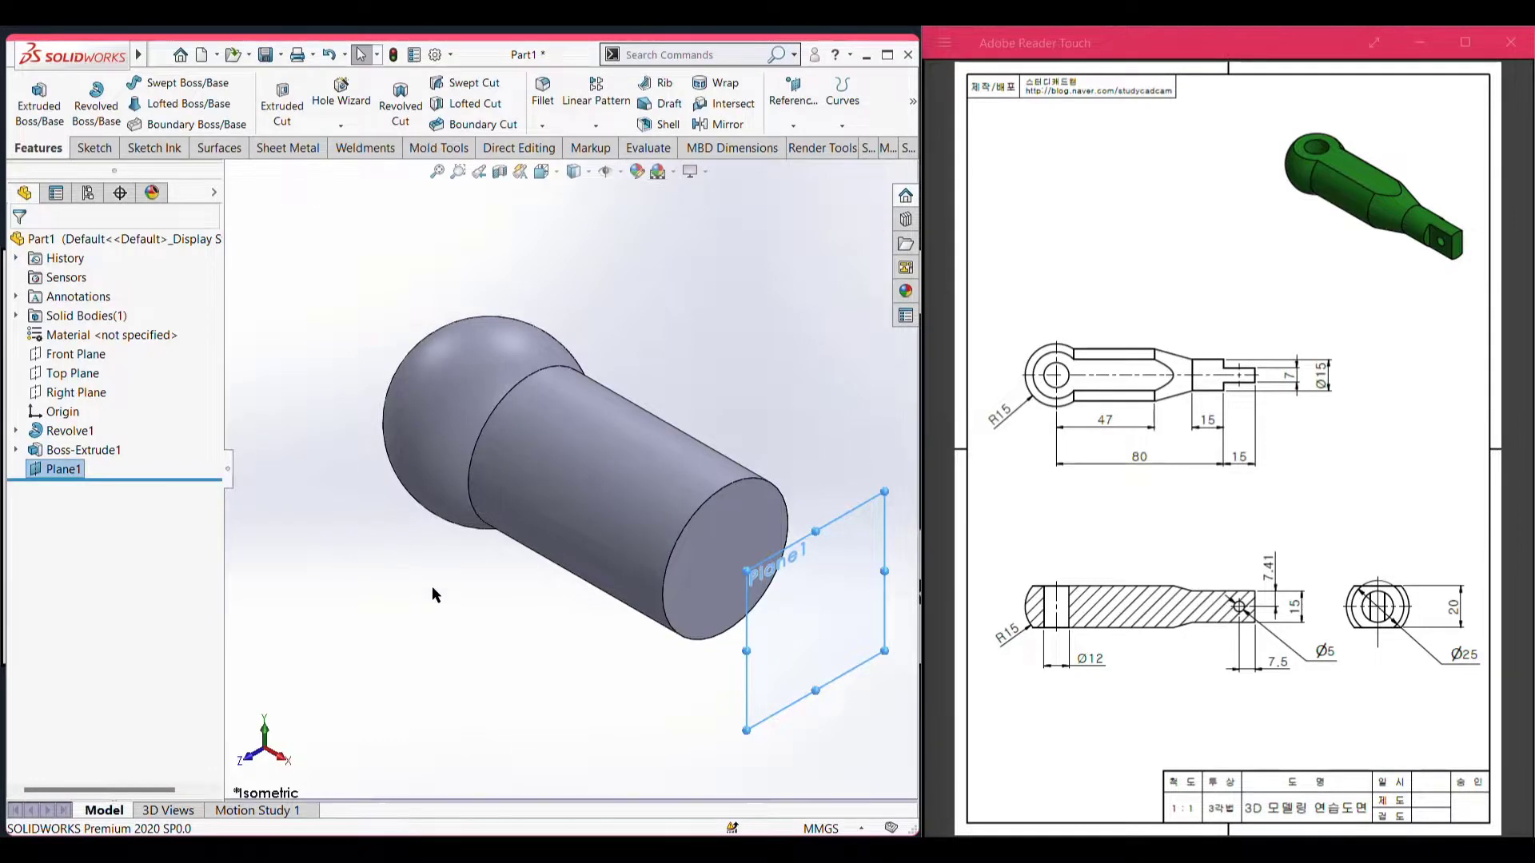
{"action": "left_click", "coordinate": [435, 614]}
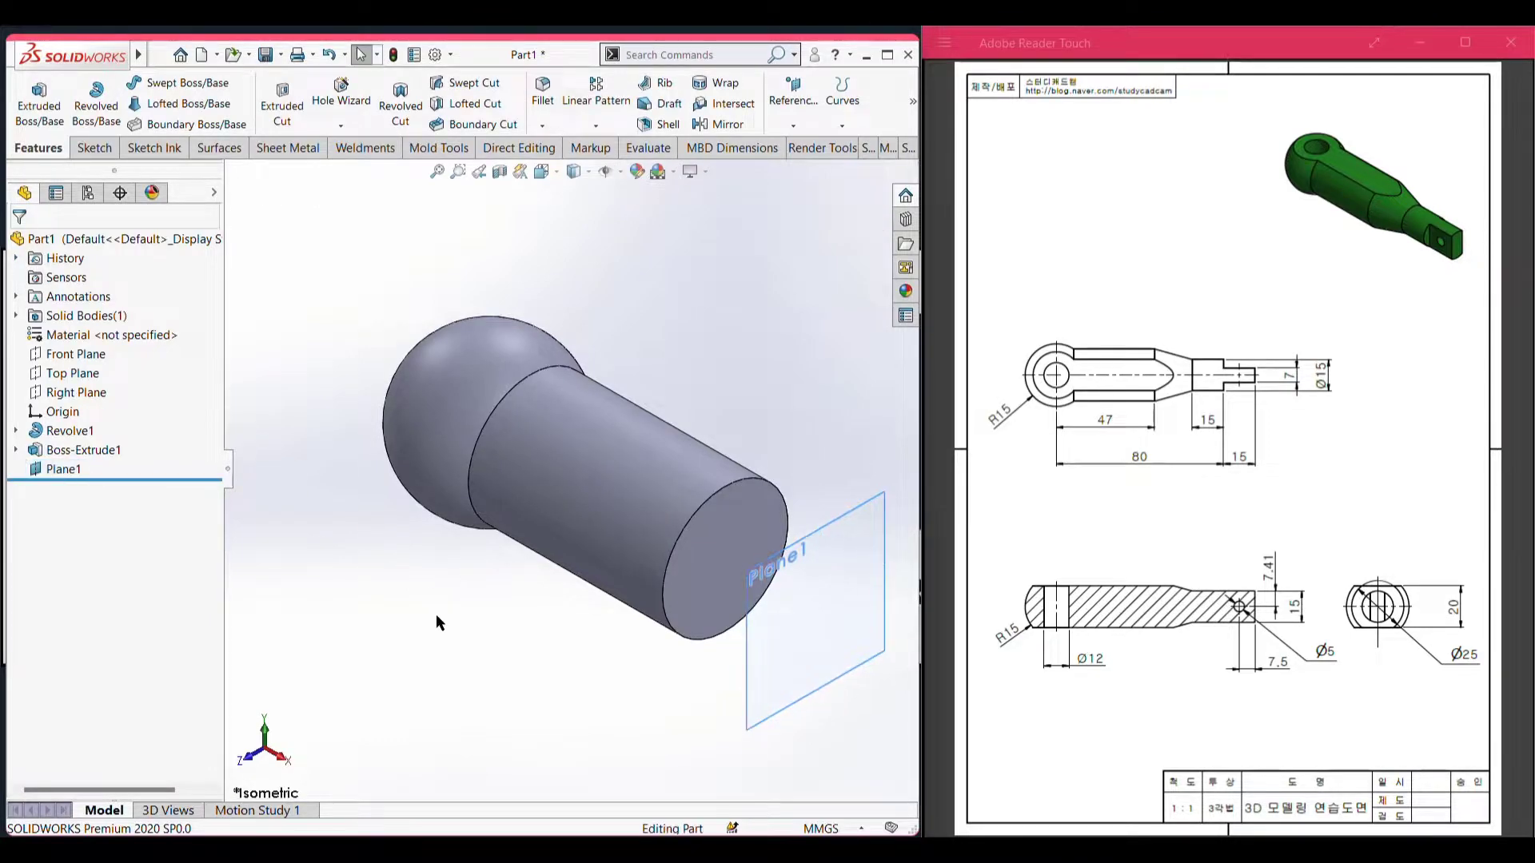
- Create Sketch3 on the cylinder's end face by converting its outer edge into a circle
{"action": "left_click", "coordinate": [747, 529]}
{"action": "right_click", "coordinate": [739, 532]}
{"action": "left_click", "coordinate": [519, 671]}
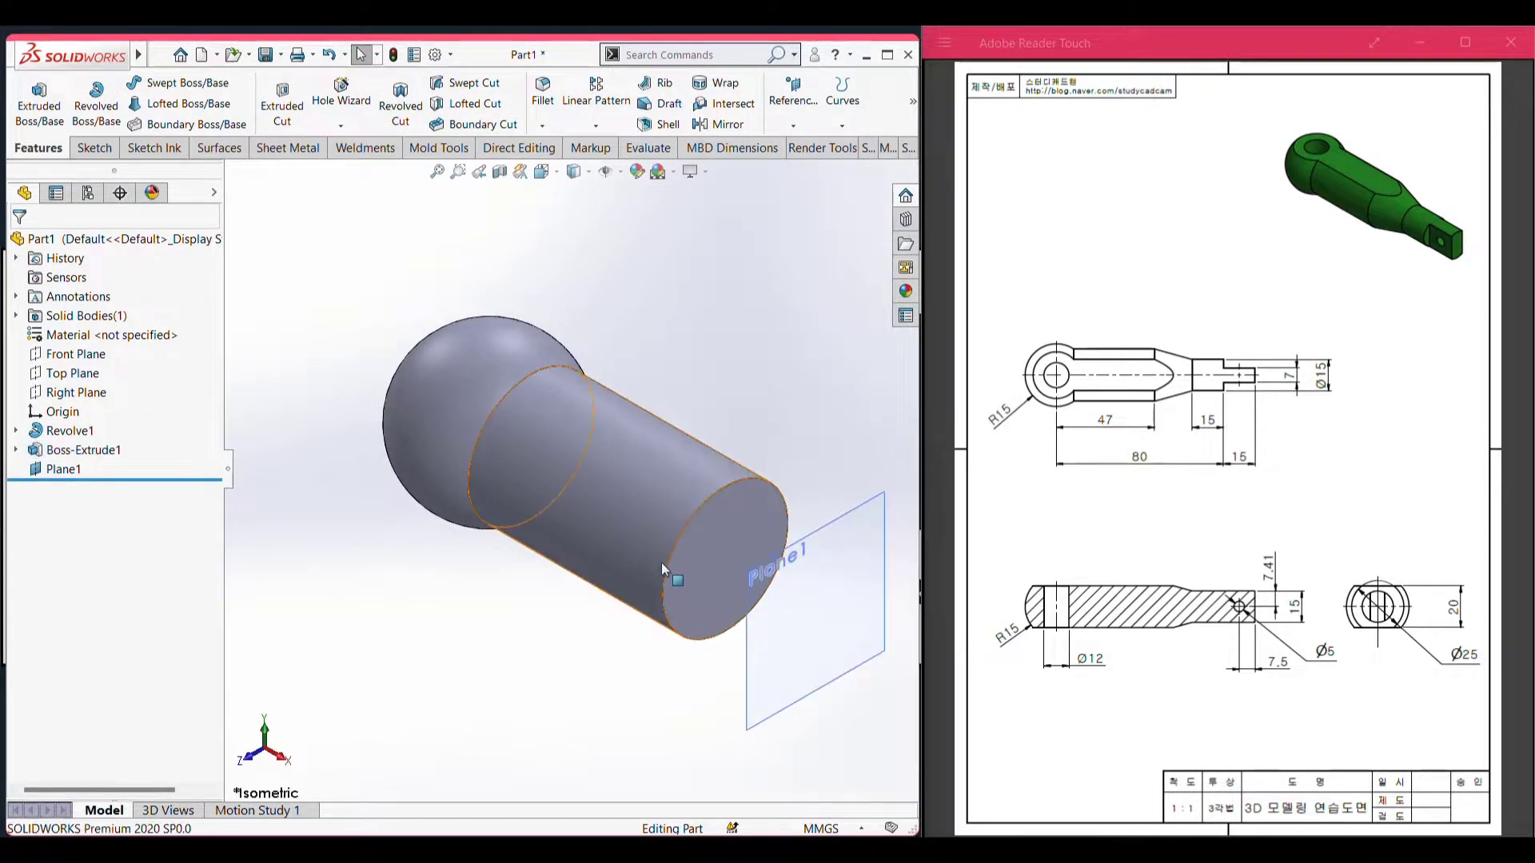
{"action": "left_click", "coordinate": [692, 550]}
{"action": "right_click", "coordinate": [692, 550]}
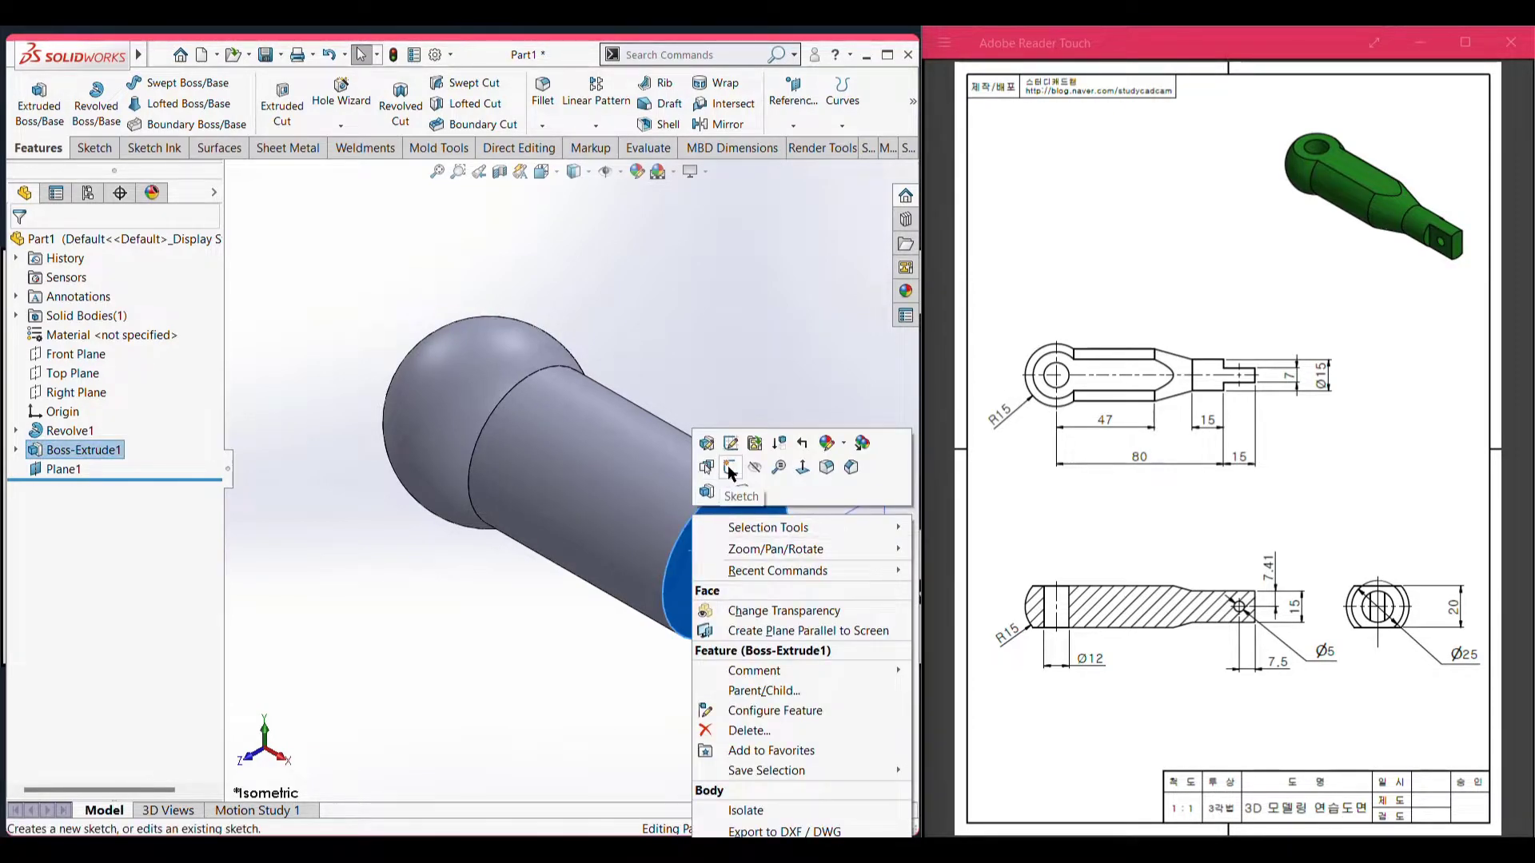
{"action": "left_click", "coordinate": [706, 491]}
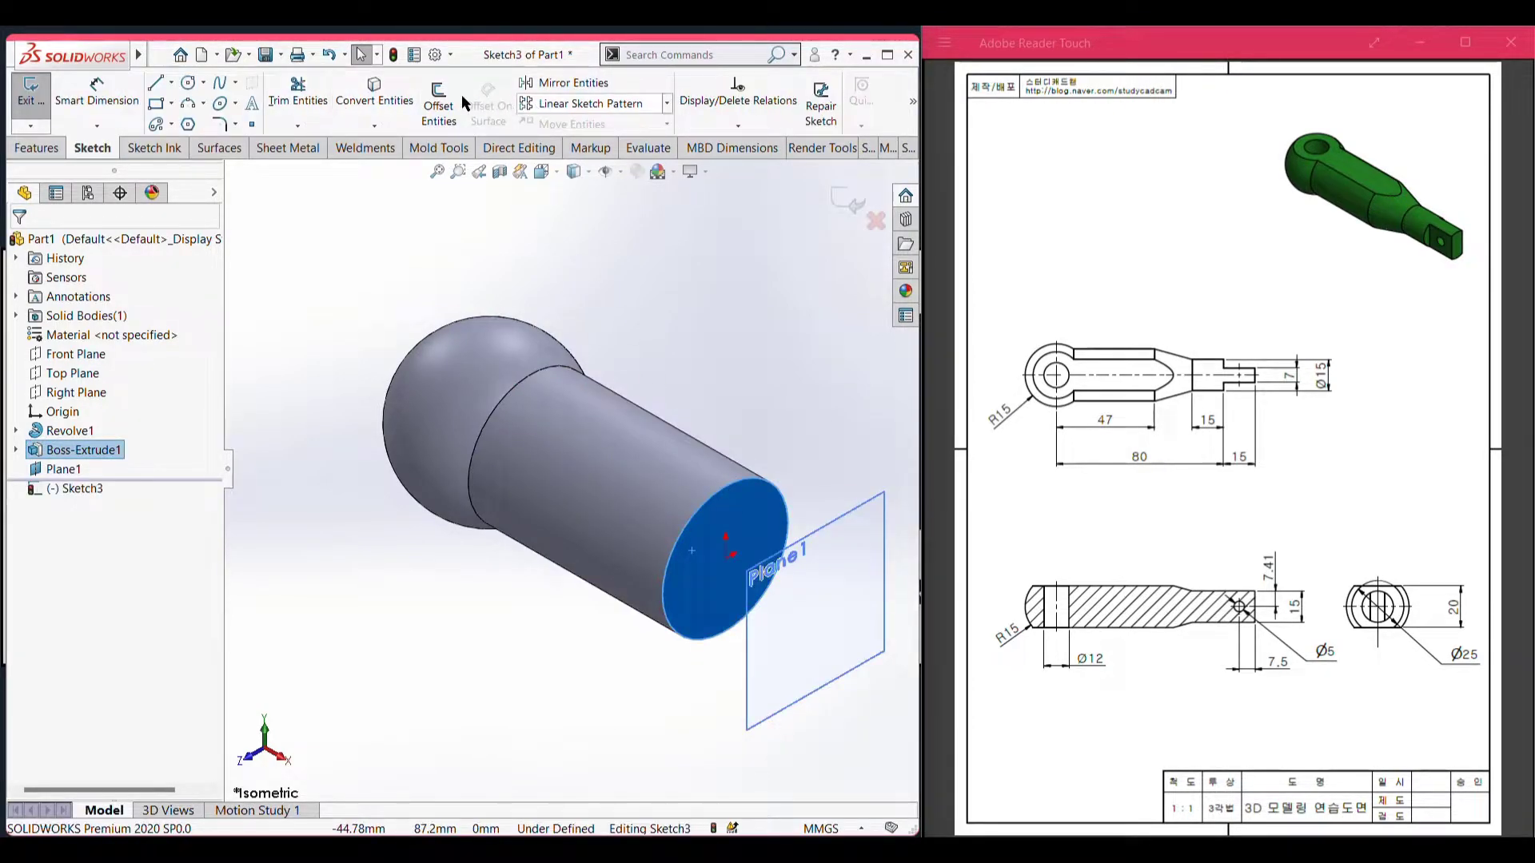
{"action": "left_click", "coordinate": [363, 102]}
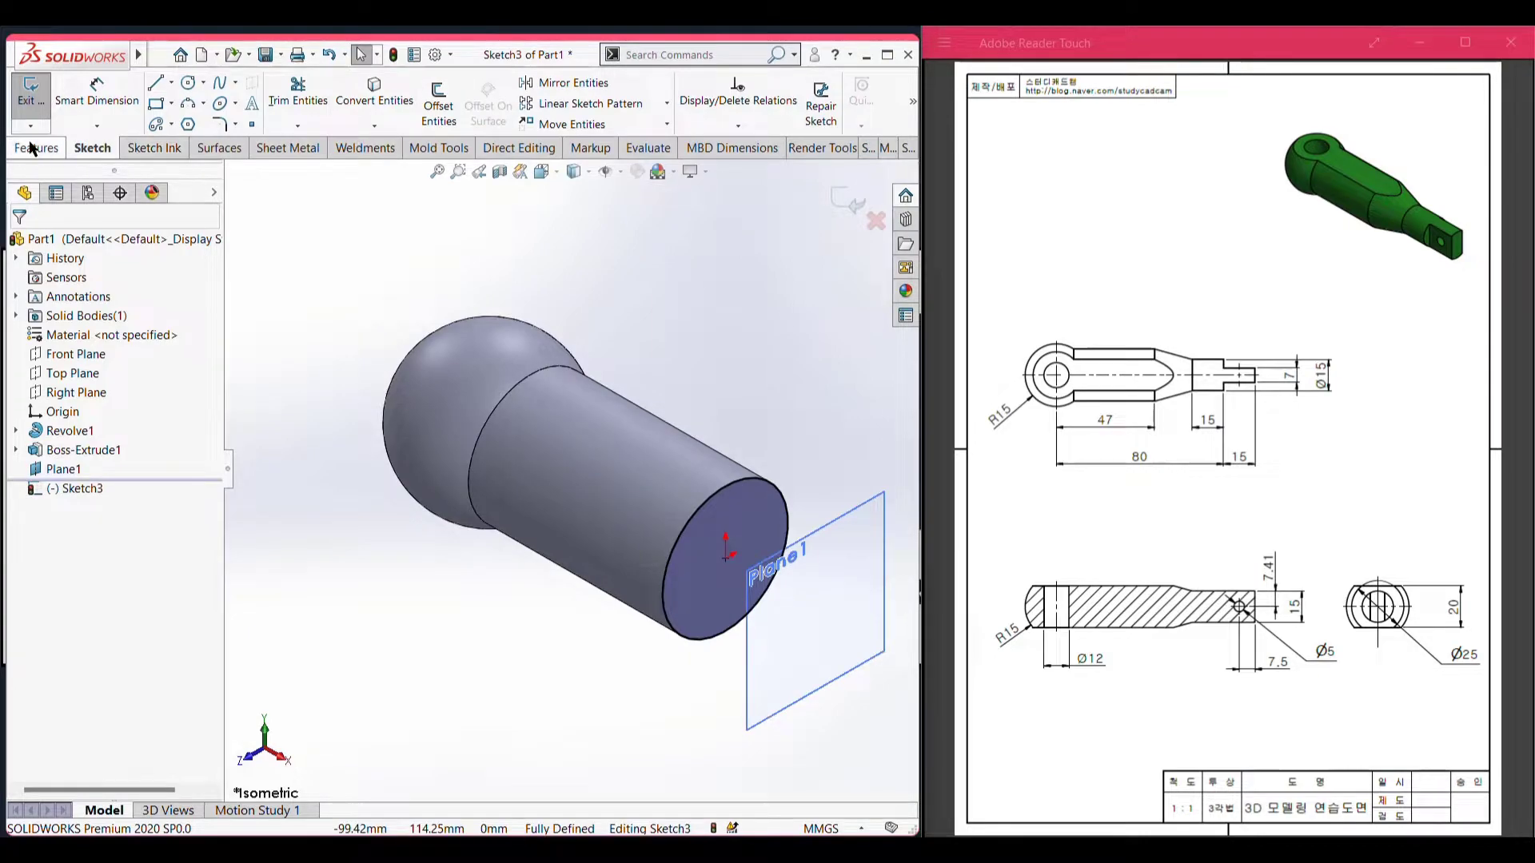
{"action": "left_click", "coordinate": [29, 104]}
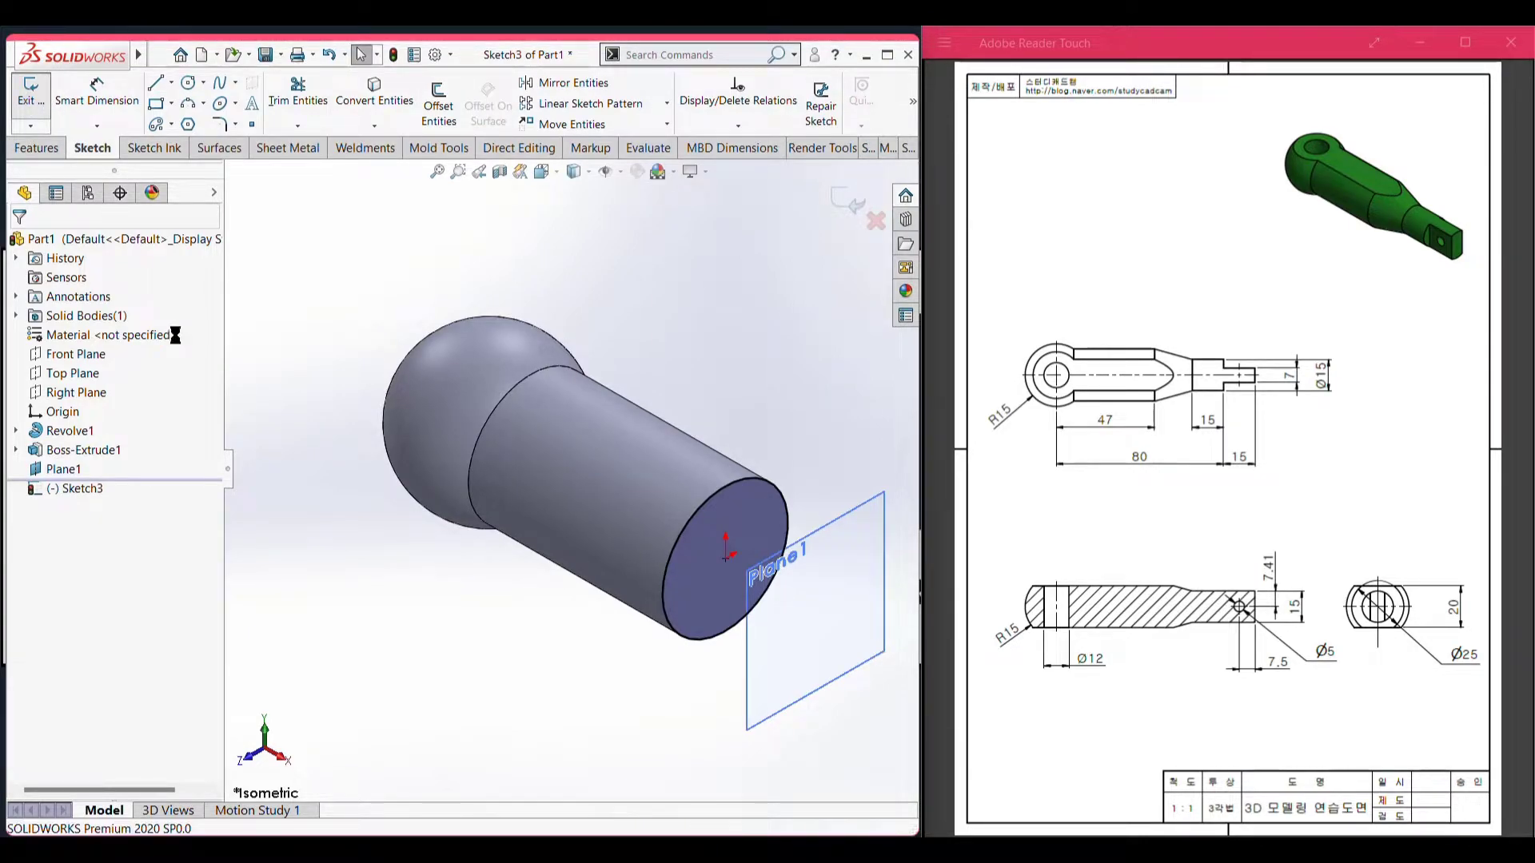
{"action": "left_click", "coordinate": [388, 630]}
{"action": "left_click", "coordinate": [811, 664]}
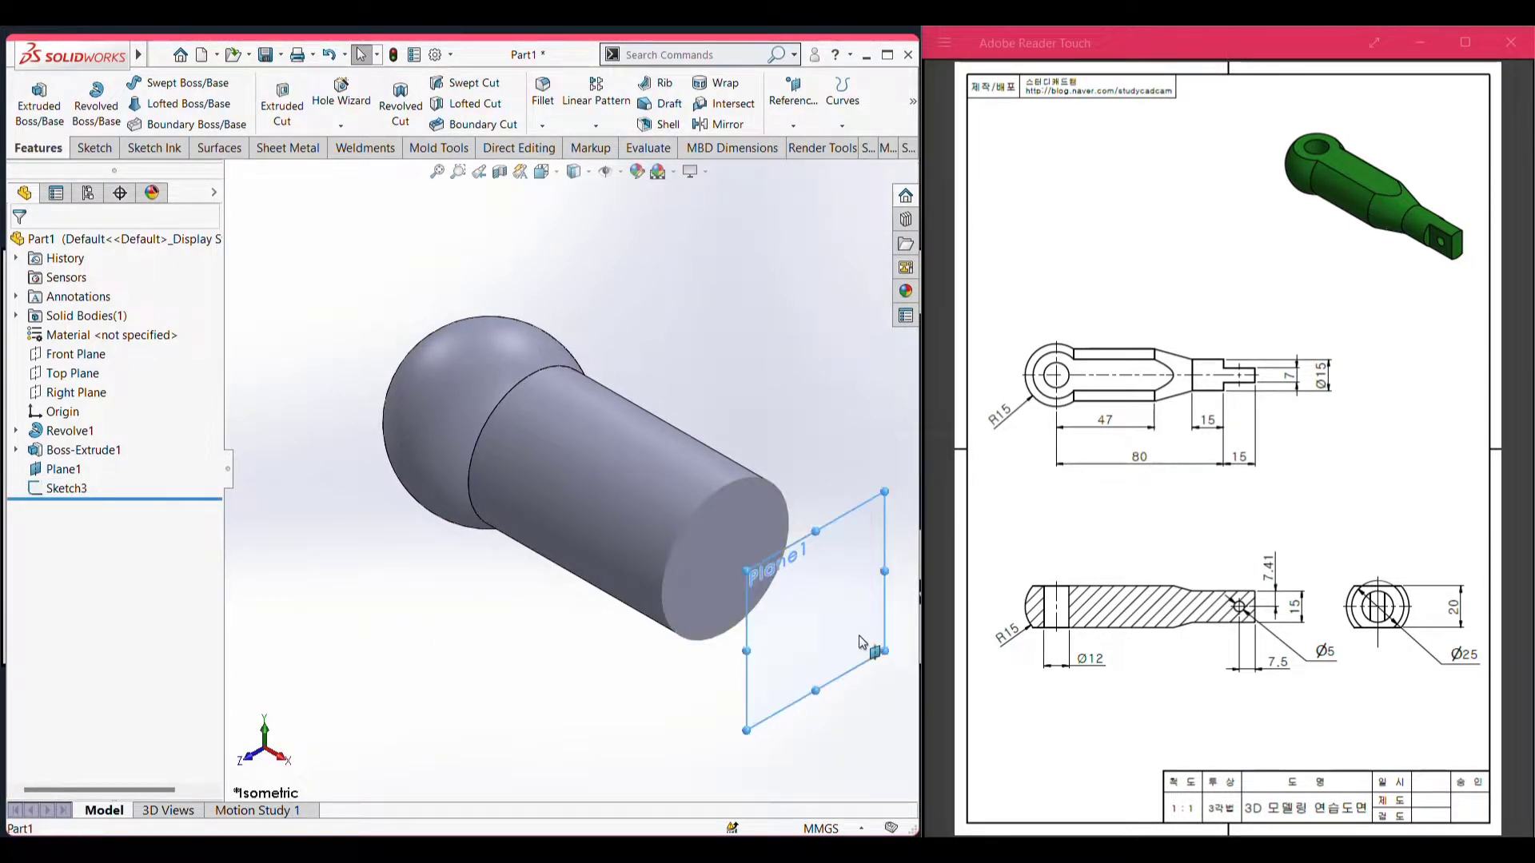
- On Plane1, sketch a Ø15 circle centred on the origin as Sketch4
{"action": "right_click", "coordinate": [857, 633]}
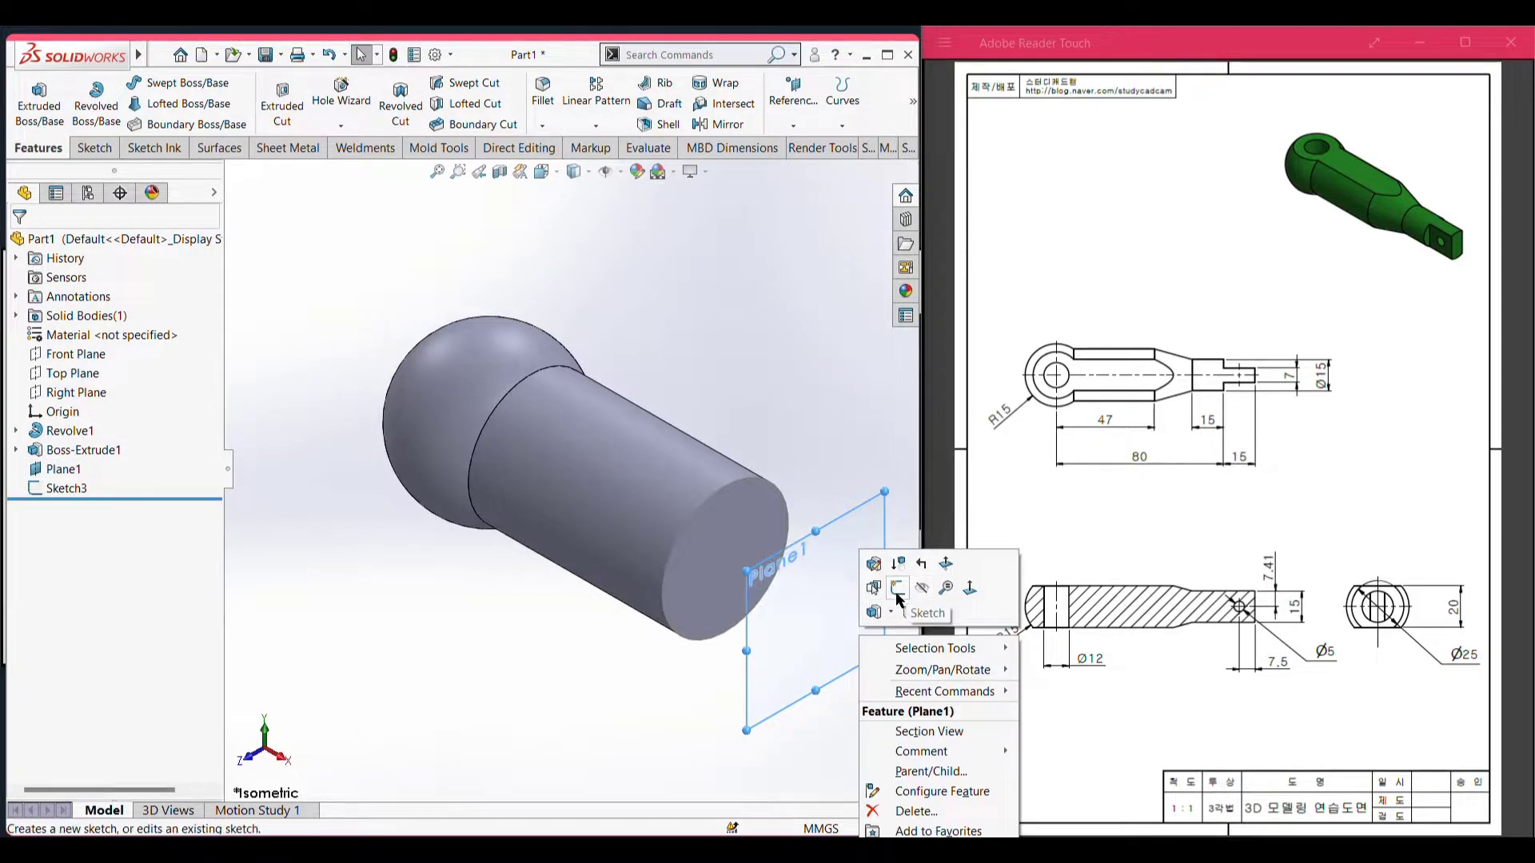
{"action": "left_click", "coordinate": [898, 587]}
{"action": "key", "text": "ctrl+8"}
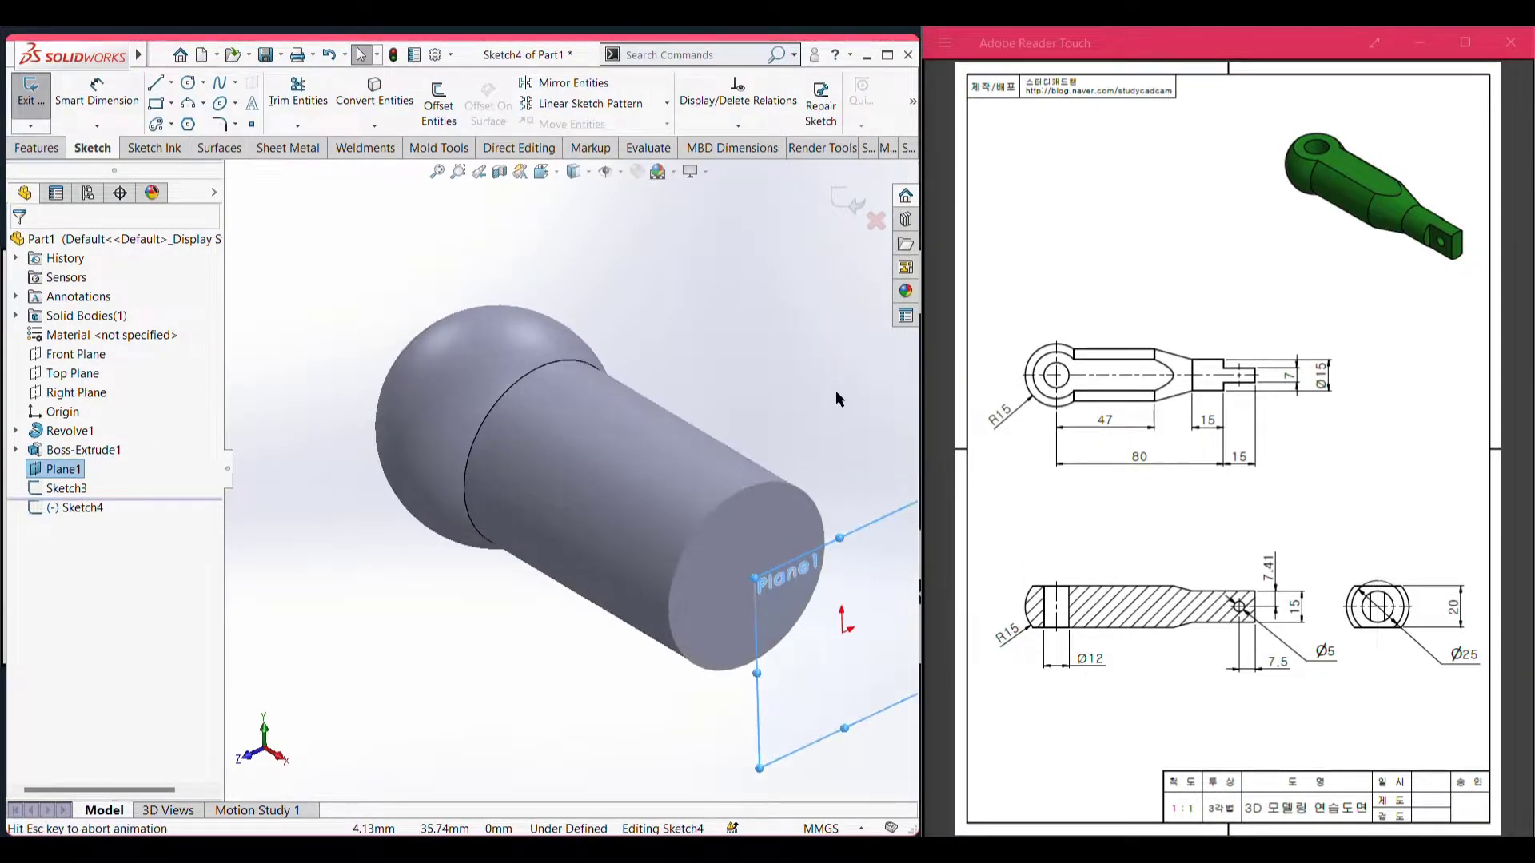
{"action": "left_click", "coordinate": [188, 82]}
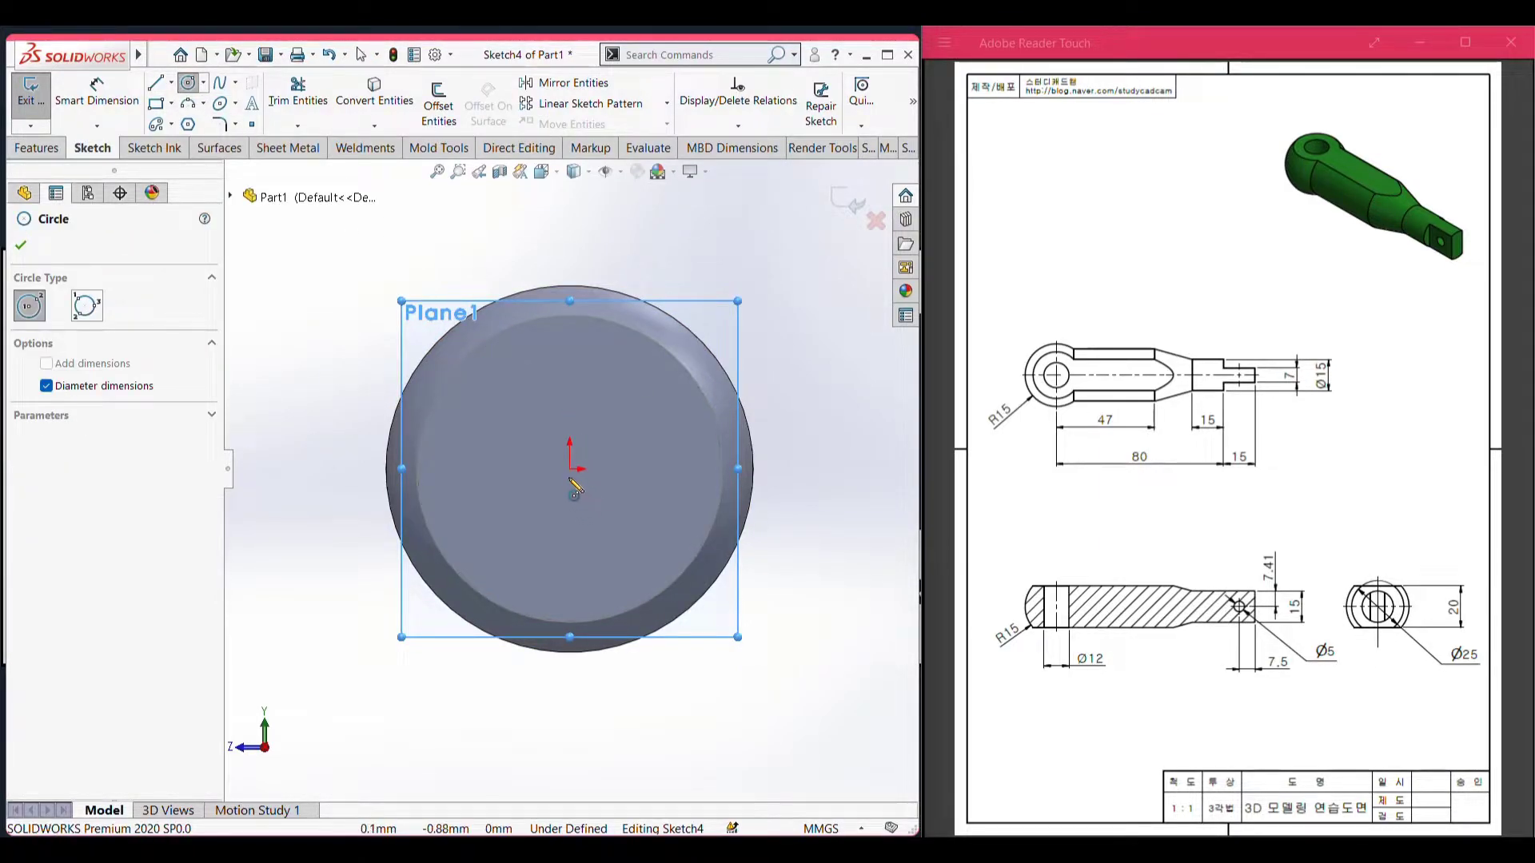
{"action": "left_click", "coordinate": [570, 470]}
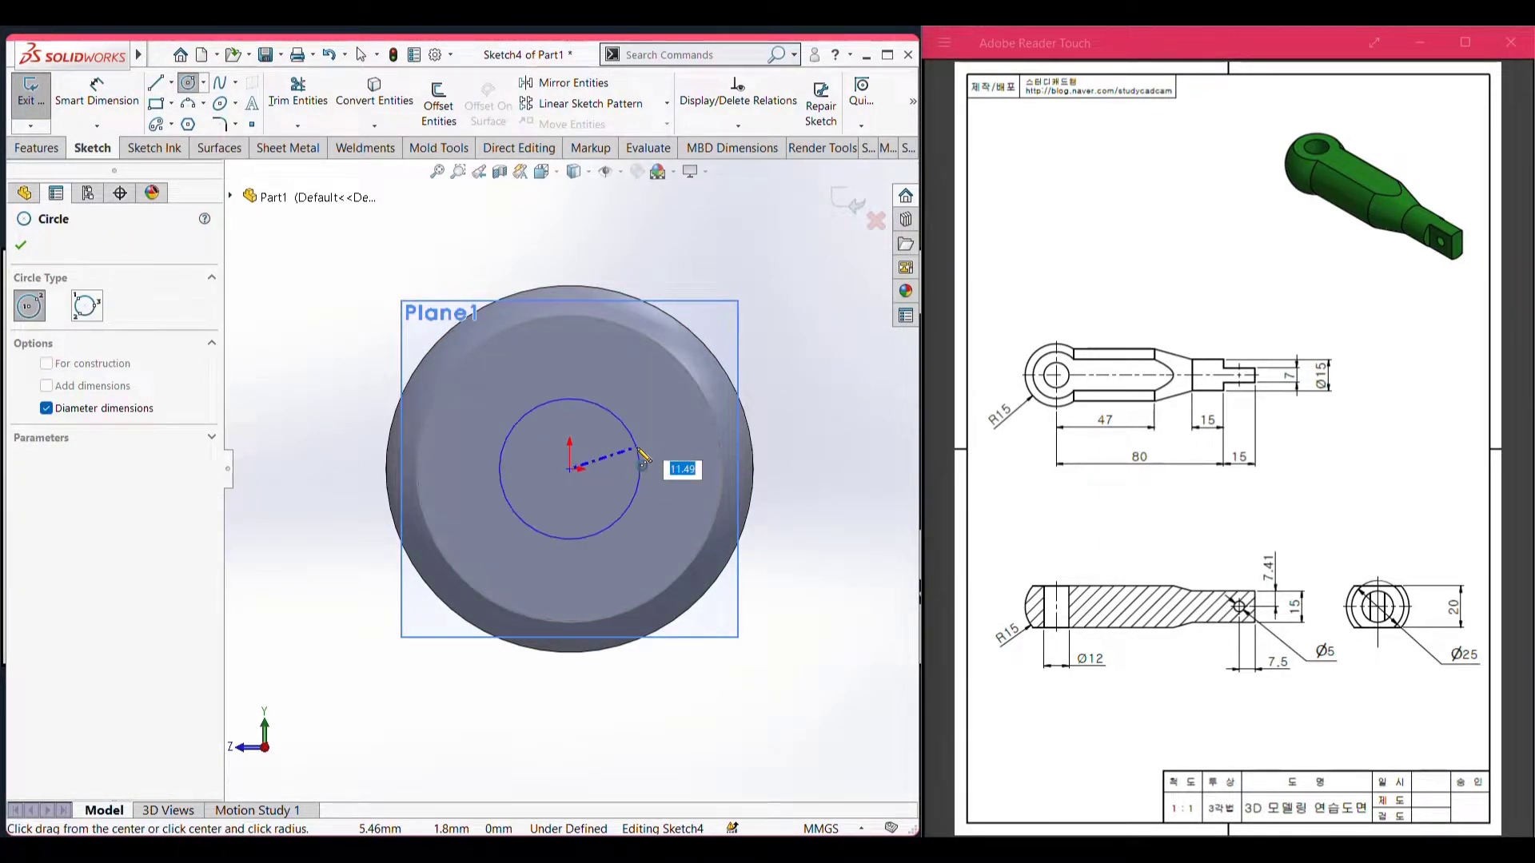
{"action": "key", "text": "Return"}
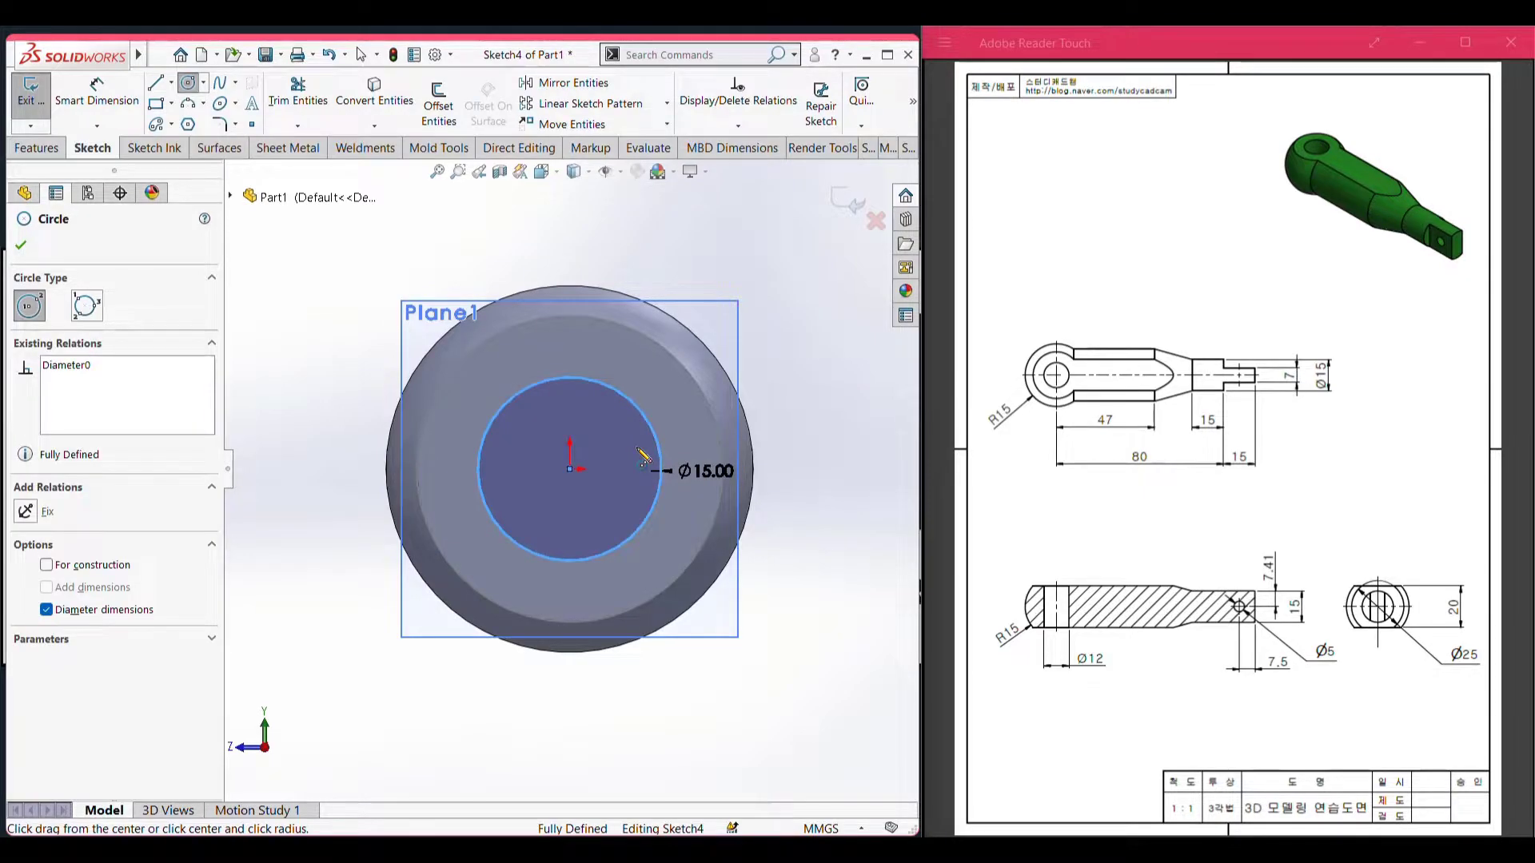
{"action": "key", "text": "ctrl+7"}
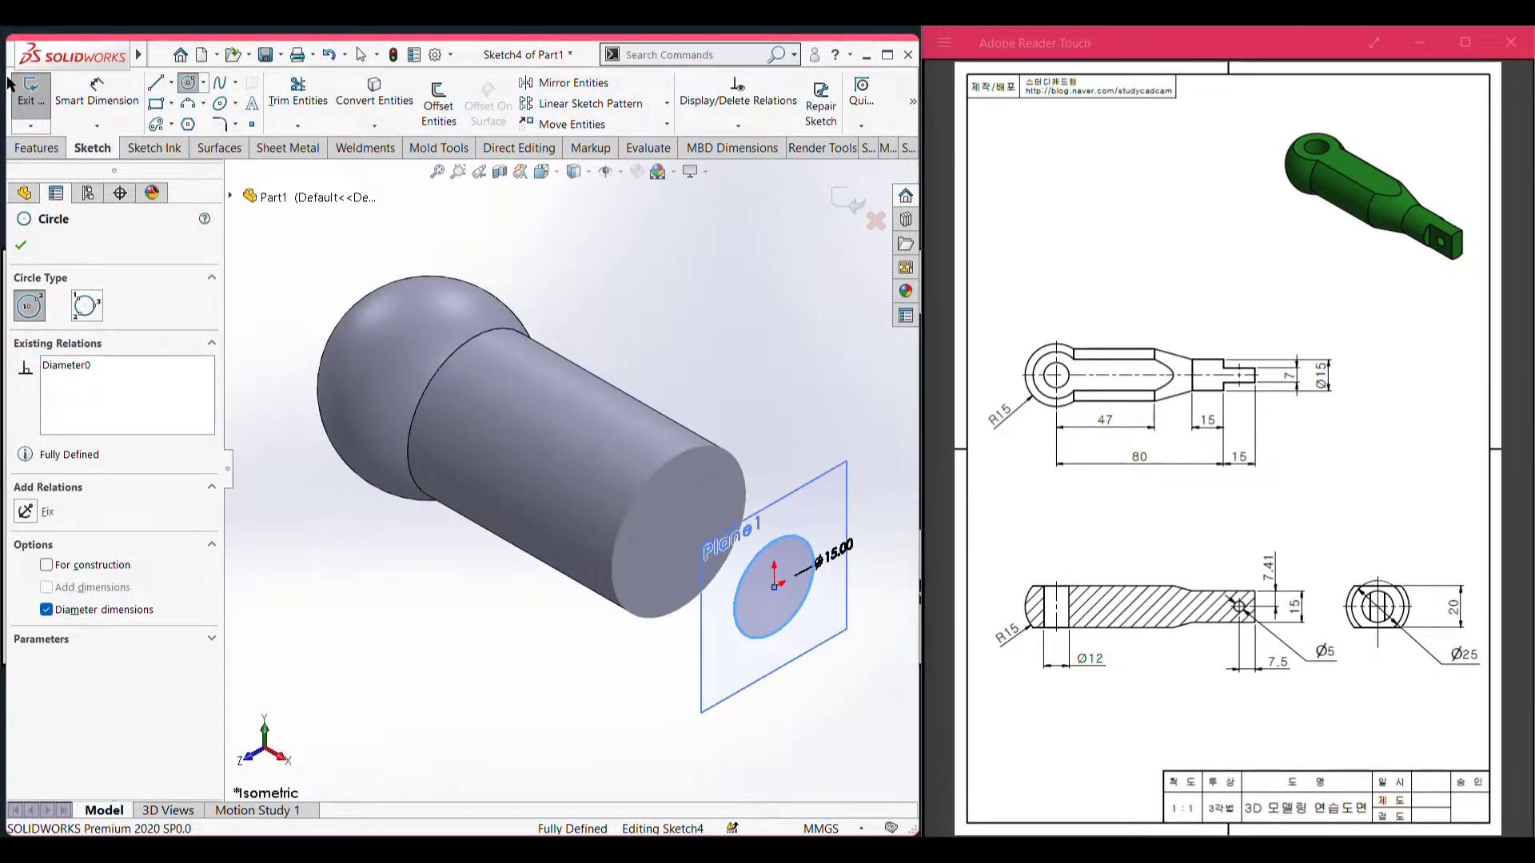
{"action": "left_click", "coordinate": [41, 98]}
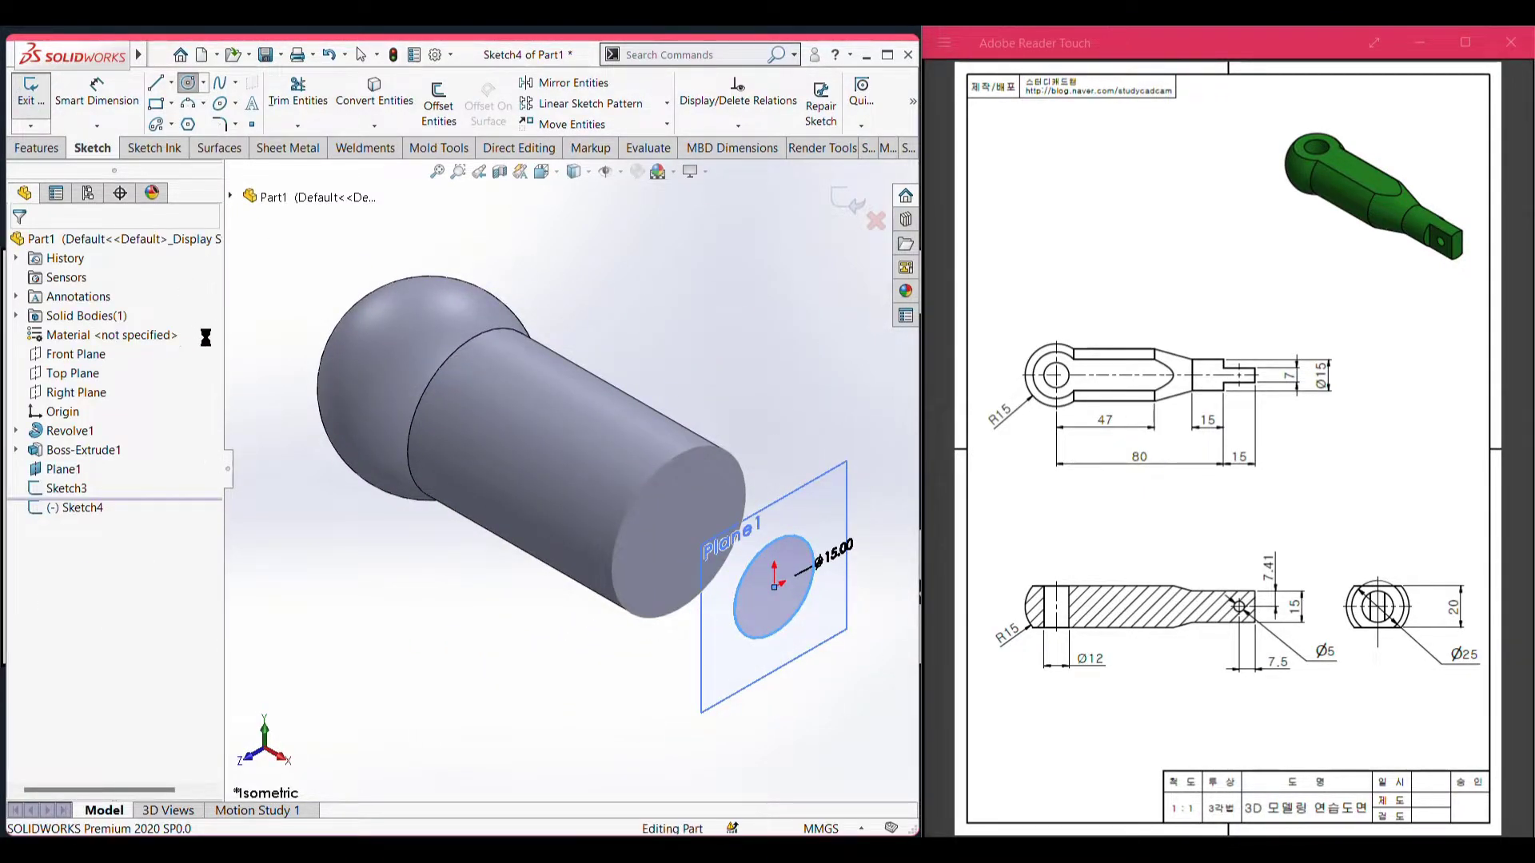
- Loft from Sketch3 to Sketch4, tapering the shaft from Ø18 down to Ø15
{"action": "left_click", "coordinate": [267, 516]}
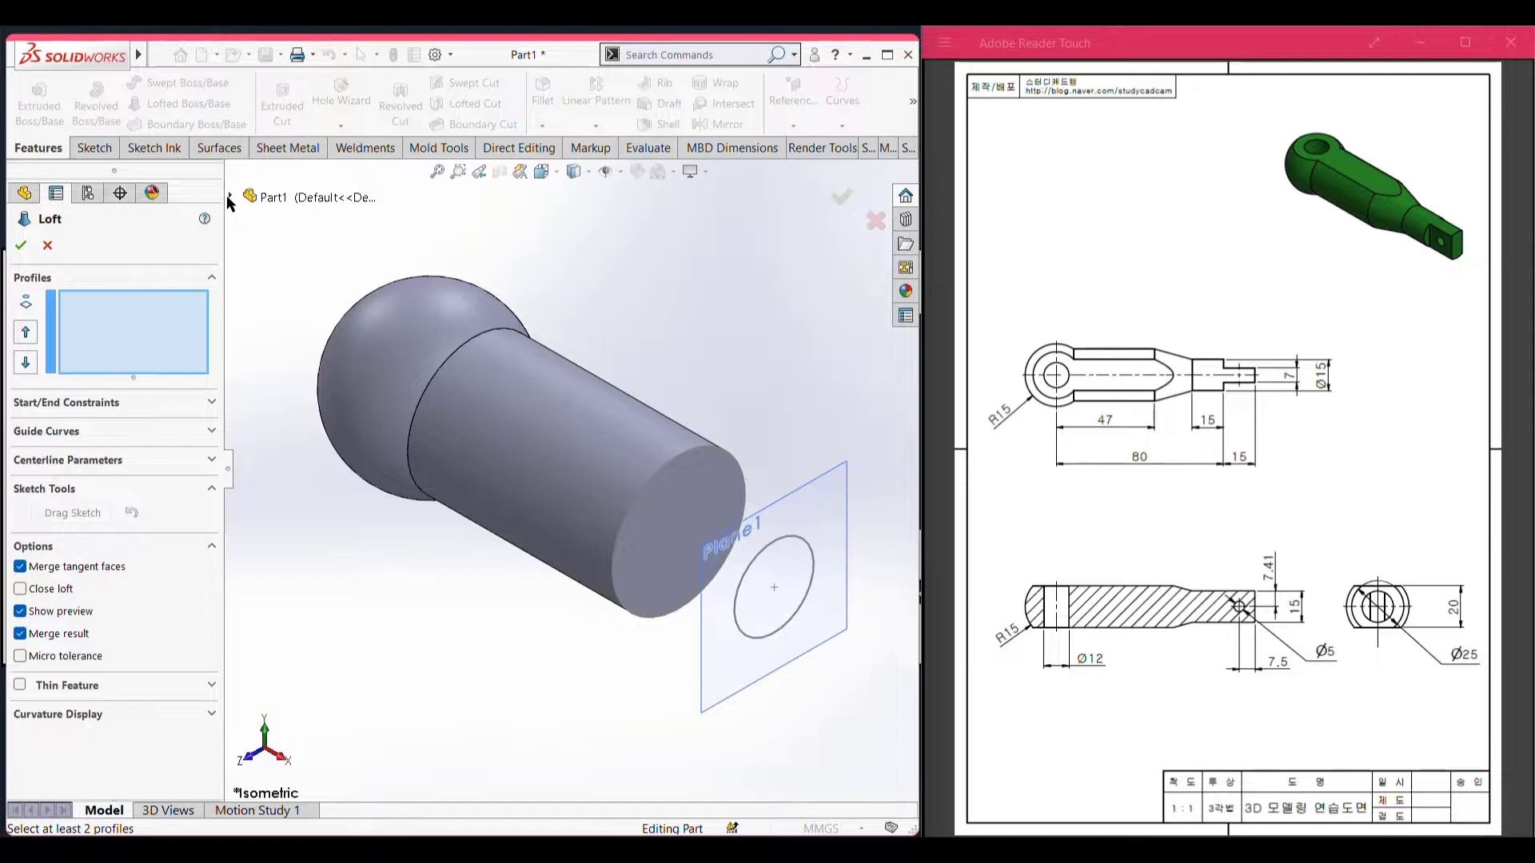
{"action": "left_click", "coordinate": [227, 196]}
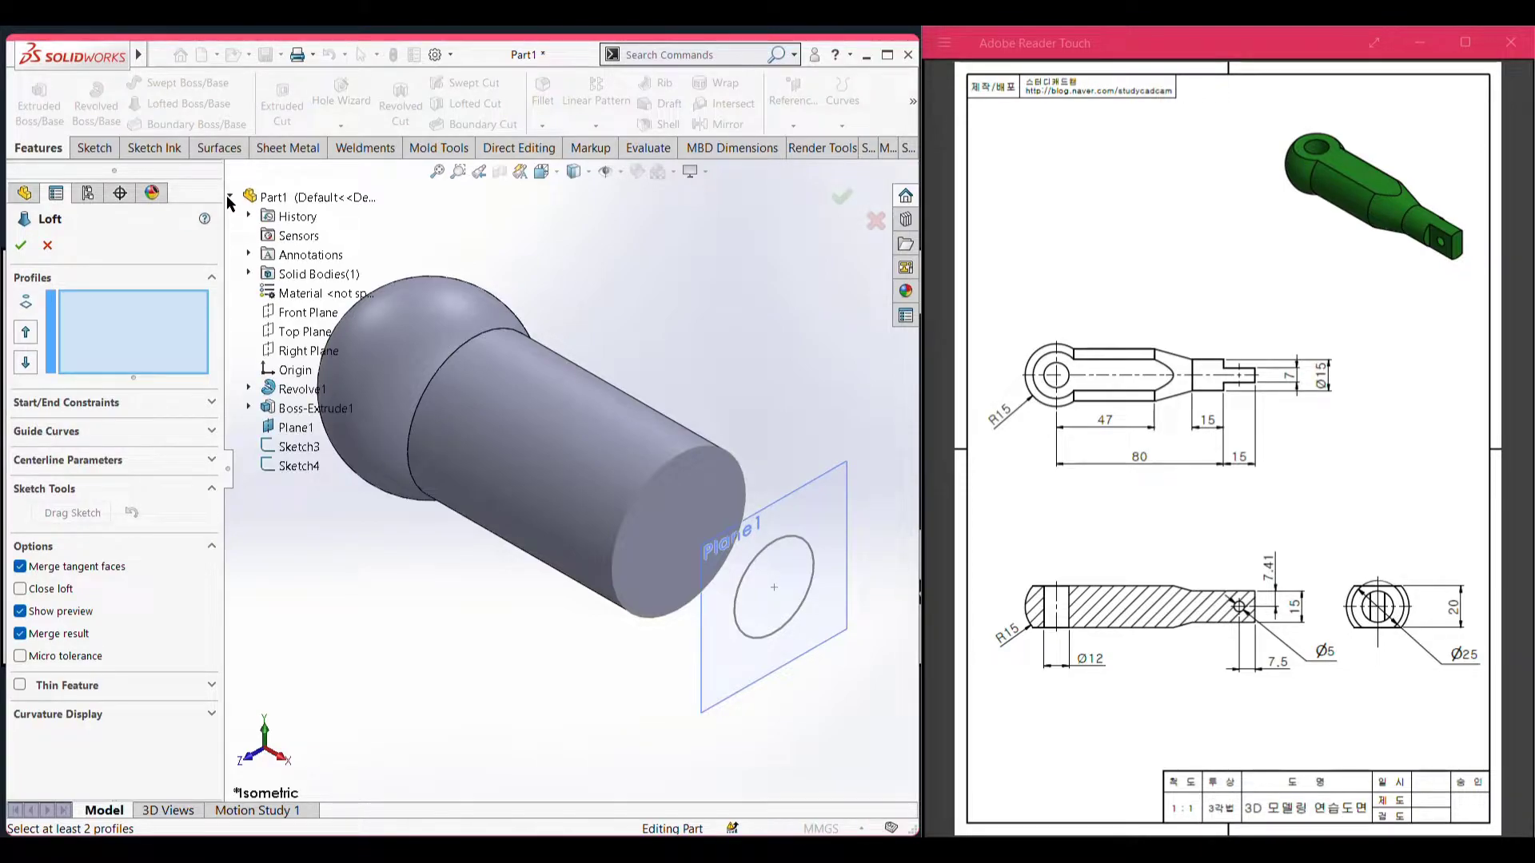
{"action": "left_click", "coordinate": [312, 447]}
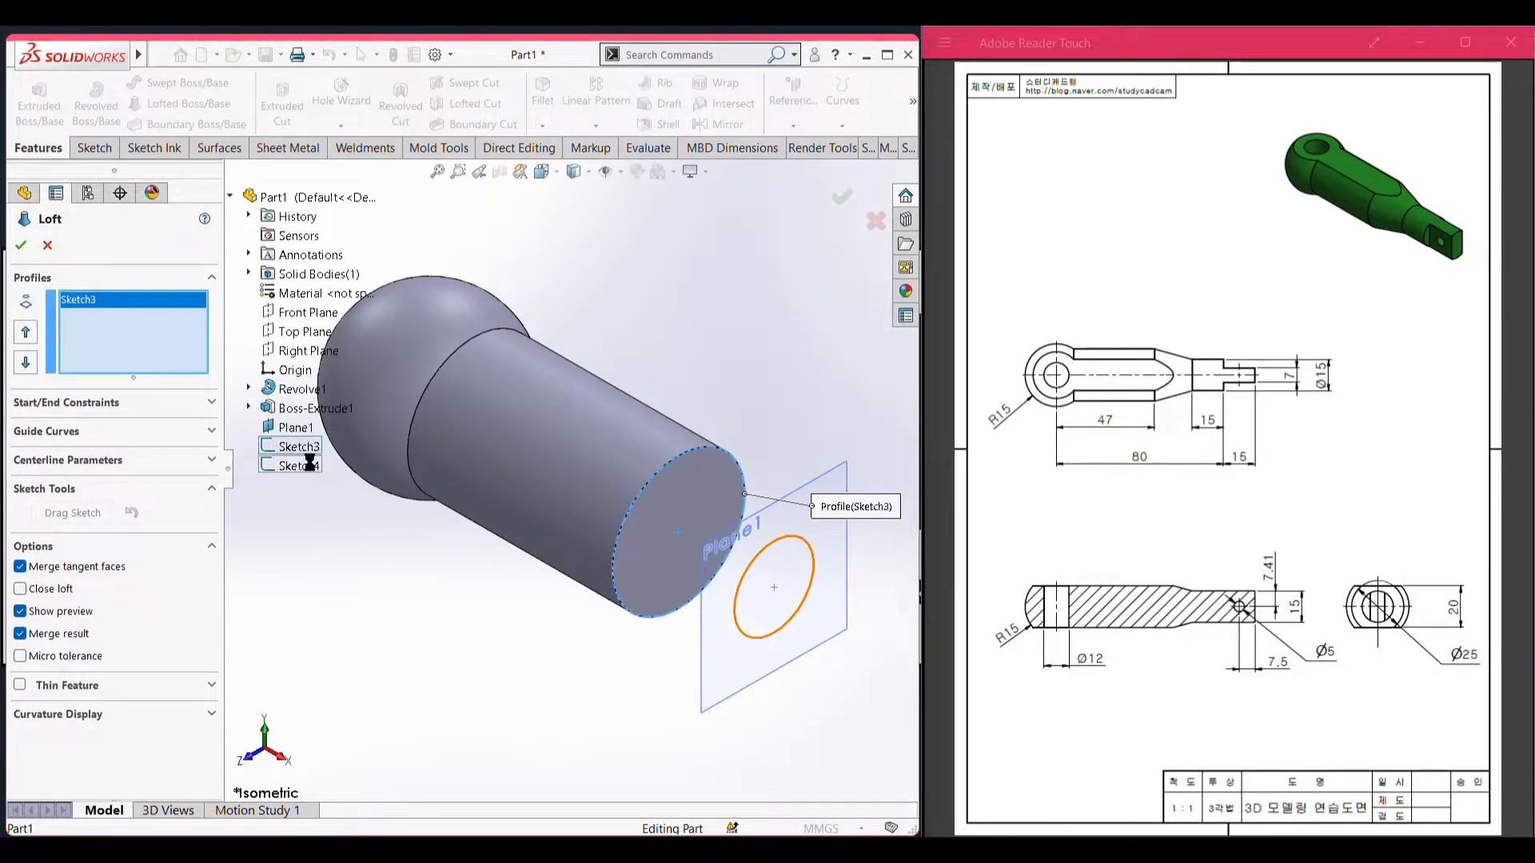
{"action": "left_click", "coordinate": [309, 465]}
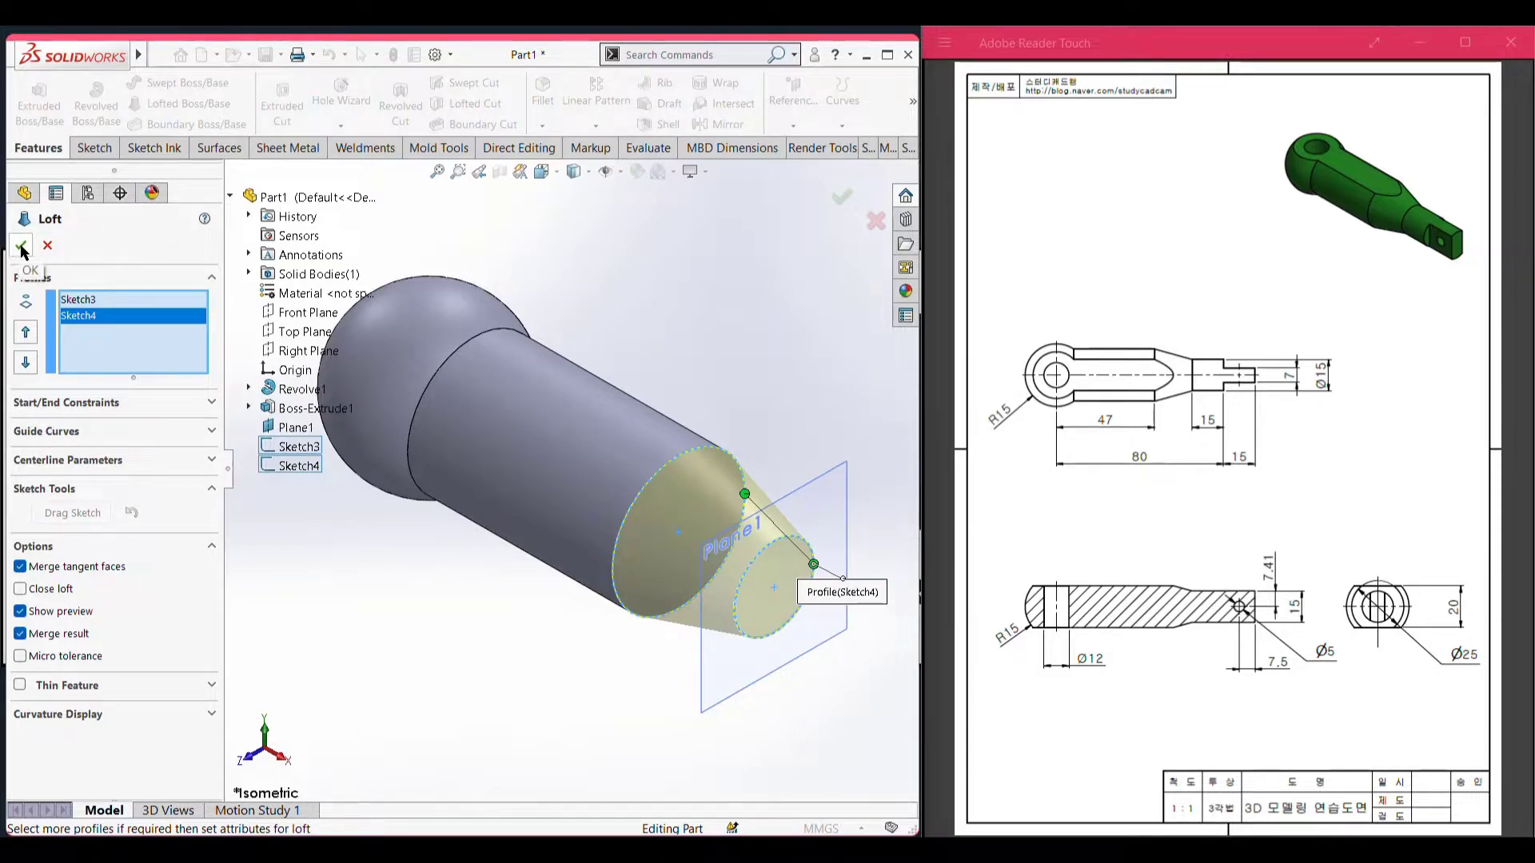
{"action": "left_click", "coordinate": [22, 251]}
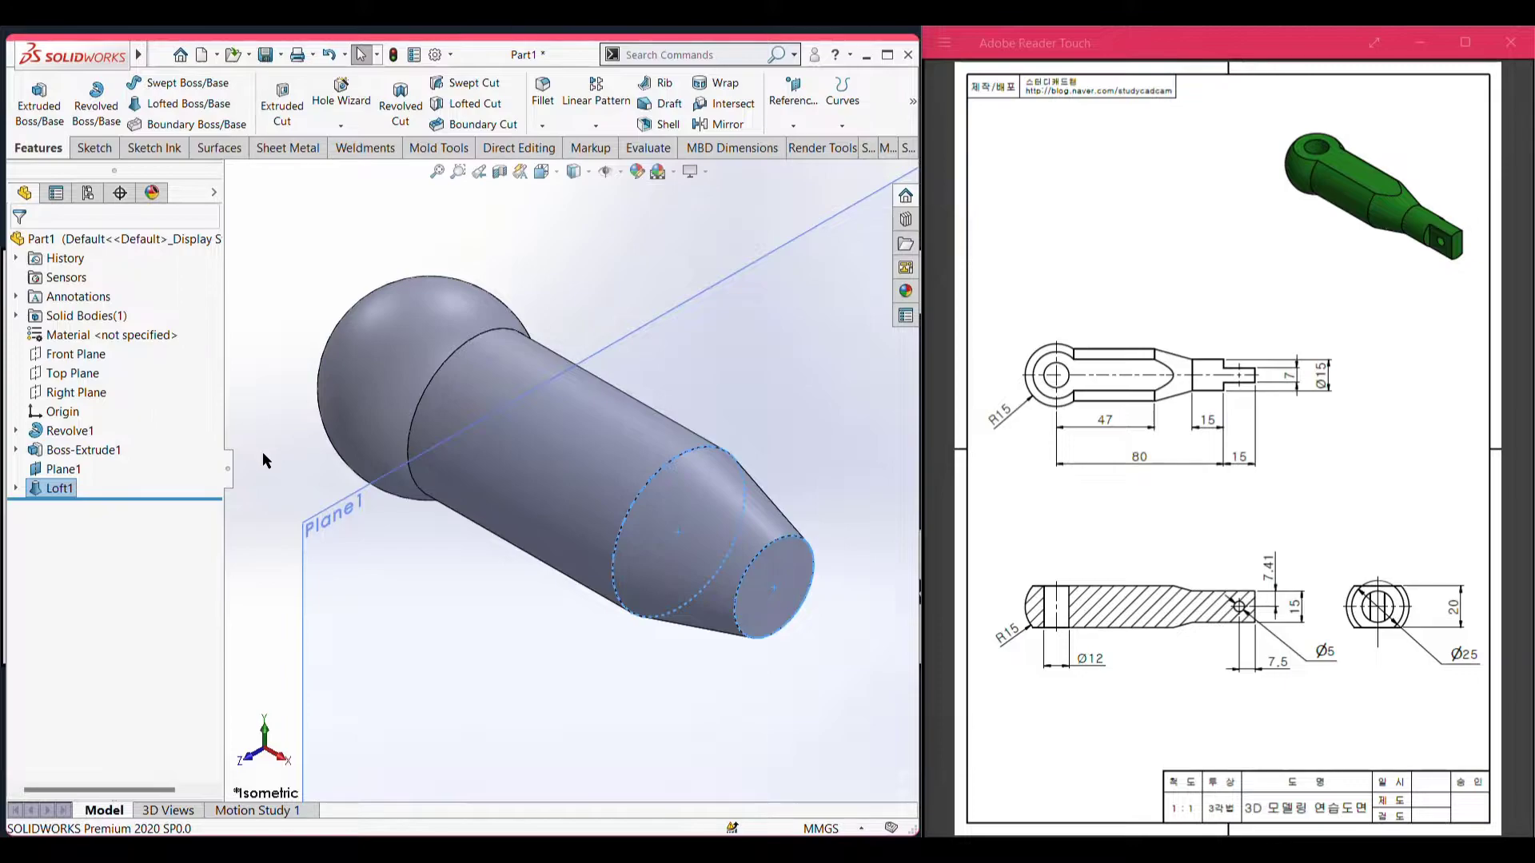
{"action": "left_click", "coordinate": [288, 435]}
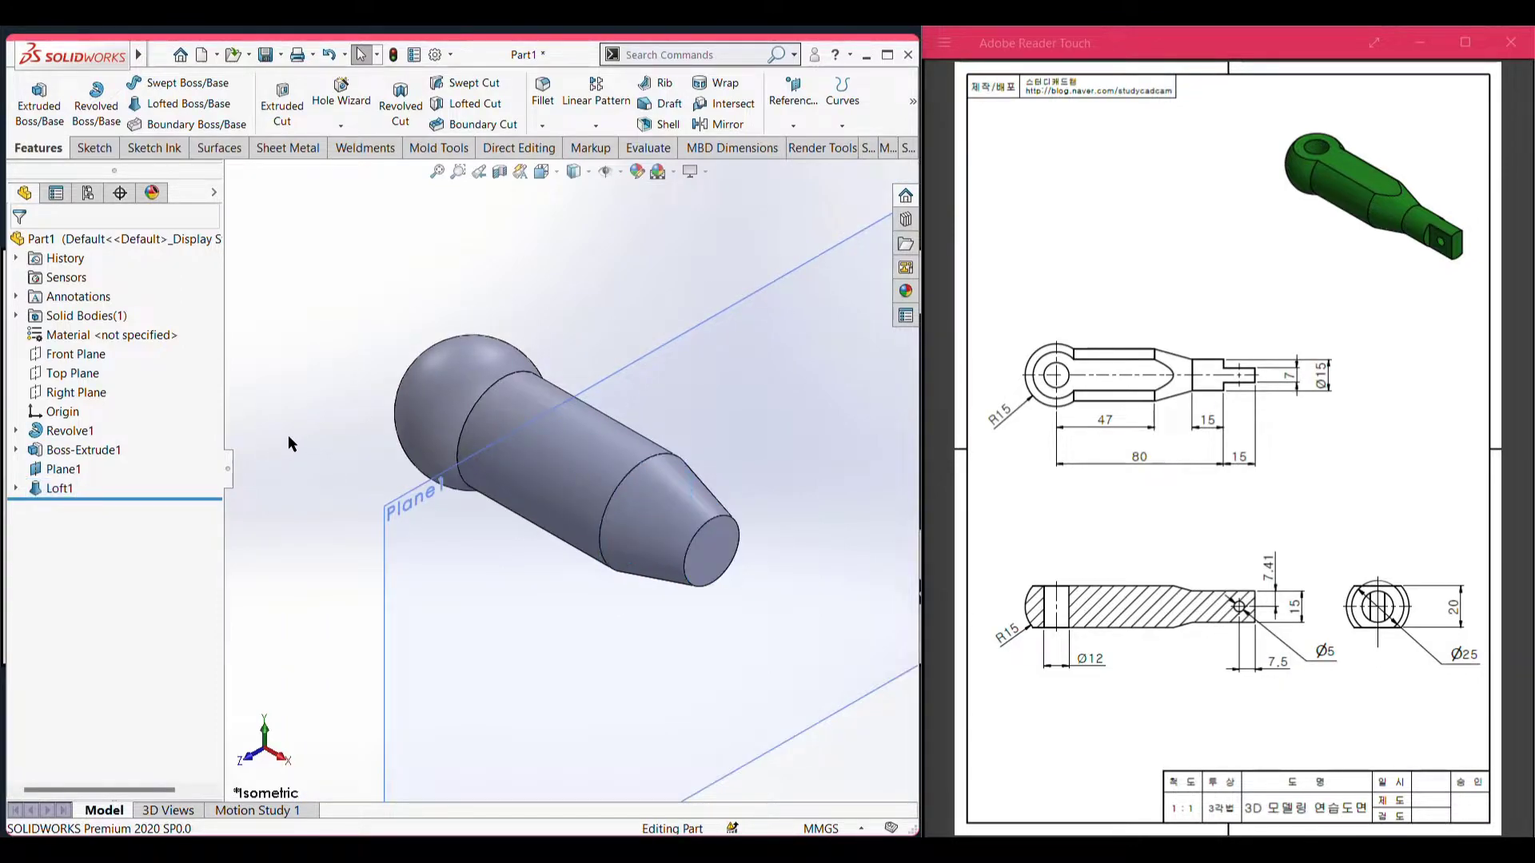
- Hide Plane1 and check the Ø15 dimension on the loft's small end face
{"action": "right_click", "coordinate": [48, 473]}
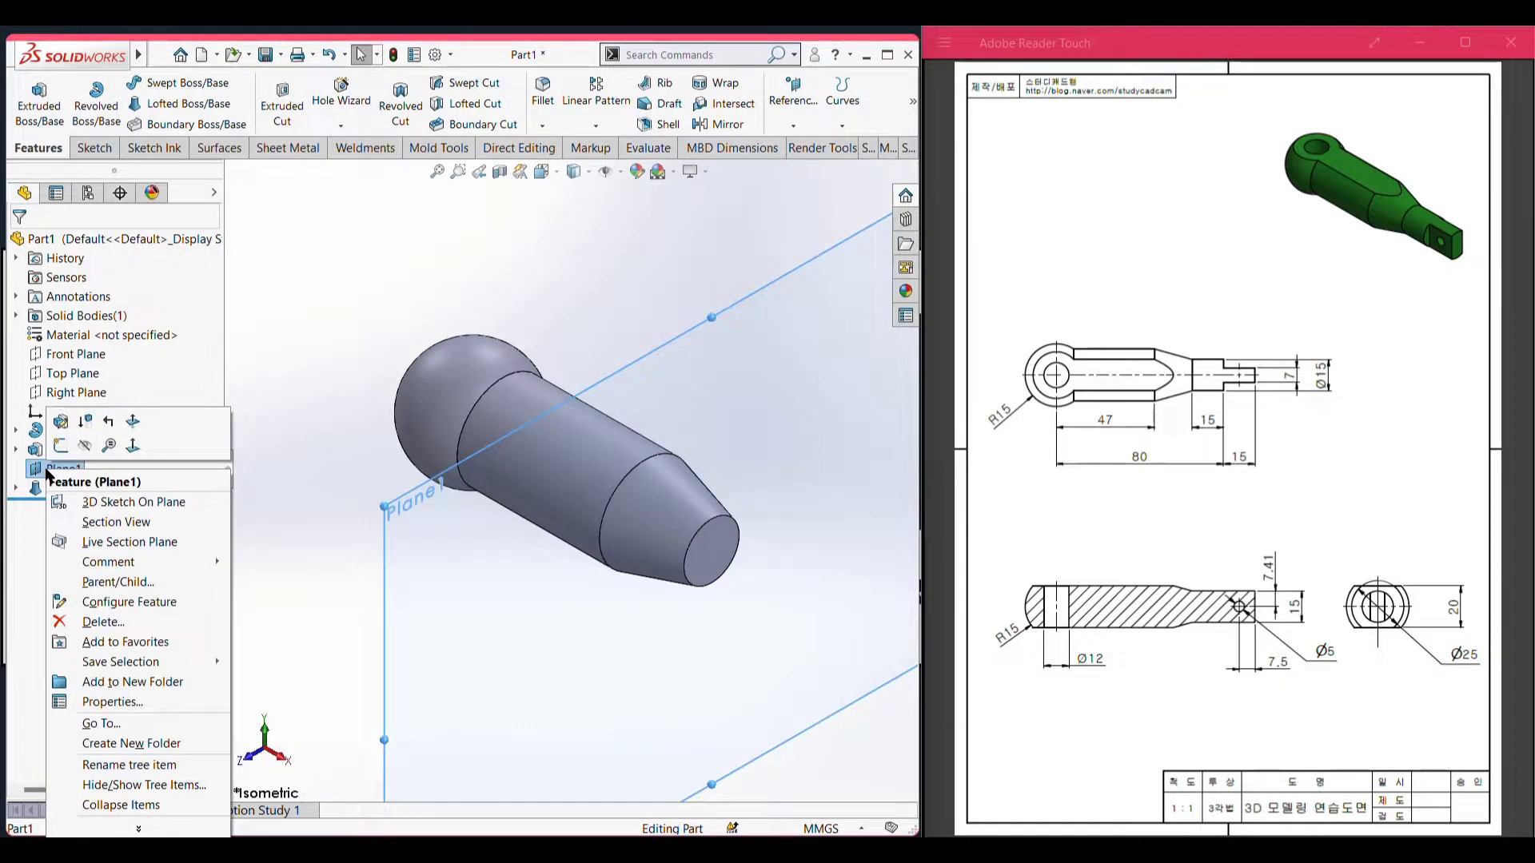
{"action": "left_click", "coordinate": [86, 446]}
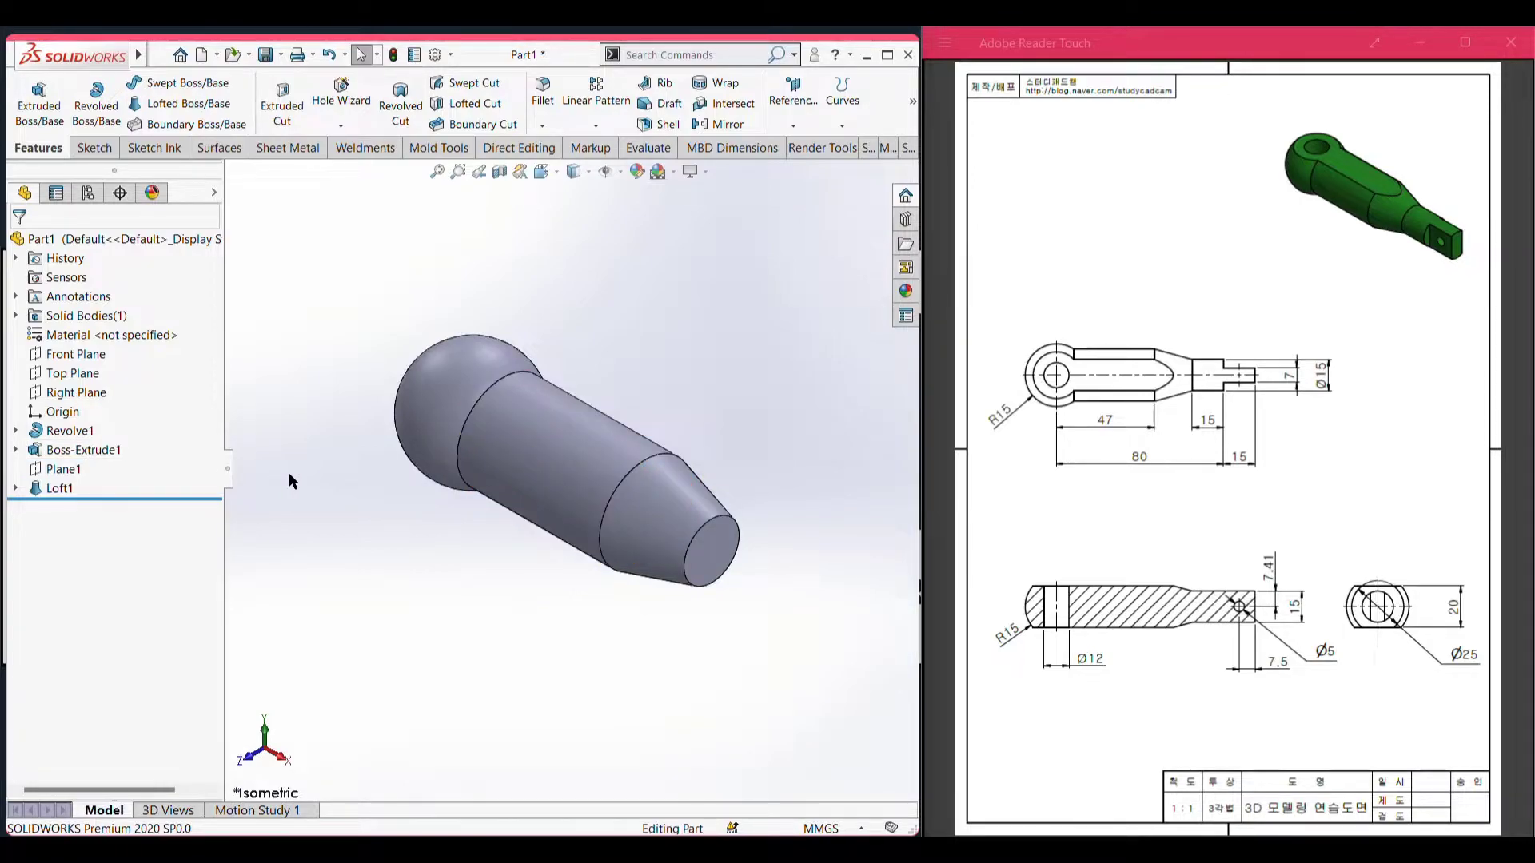
{"action": "left_click", "coordinate": [722, 545]}
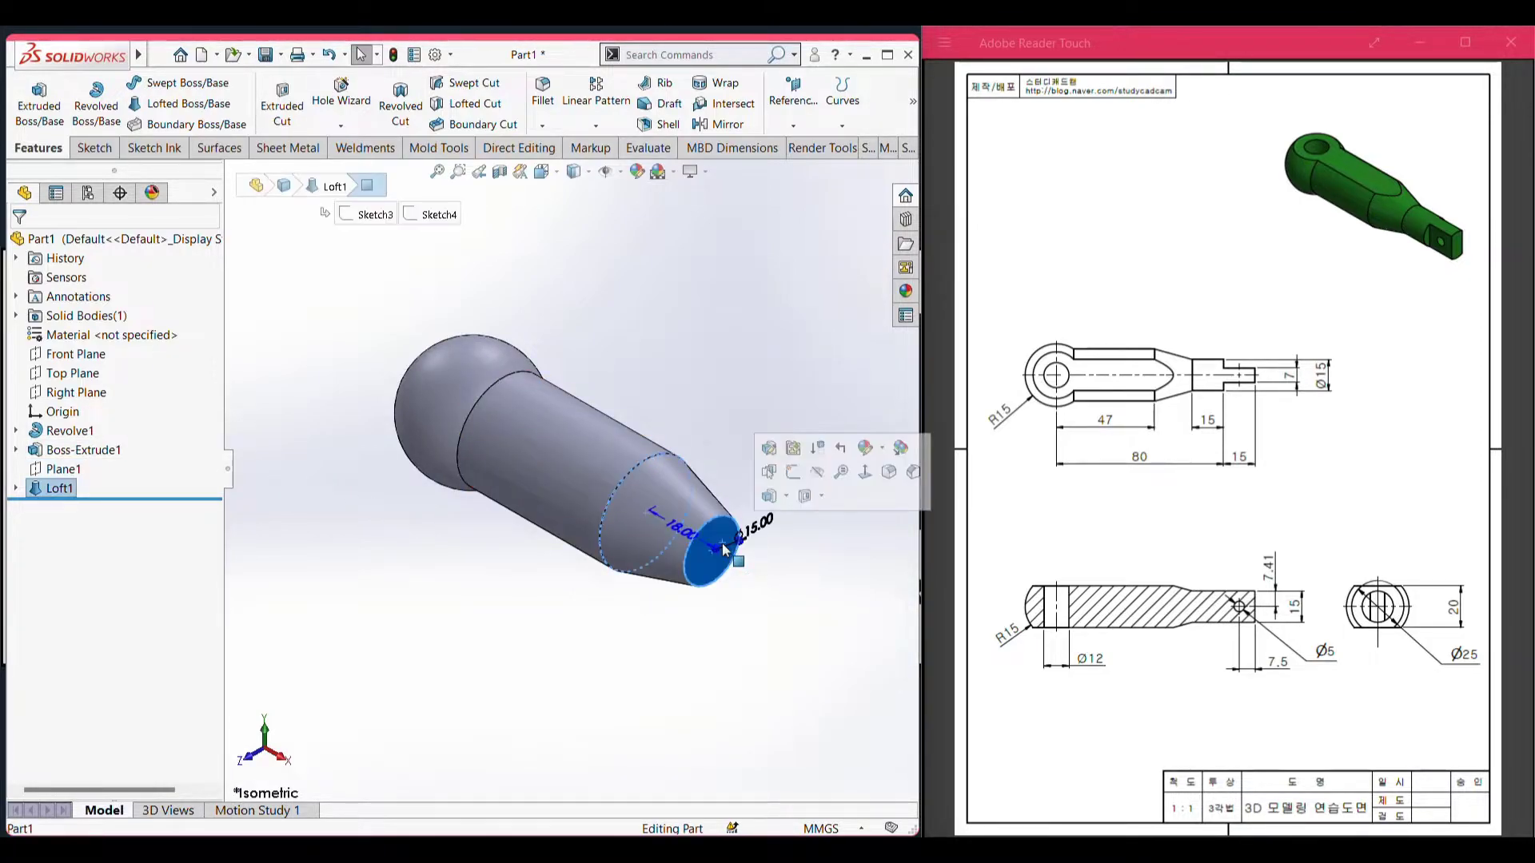
{"action": "left_click", "coordinate": [715, 544]}
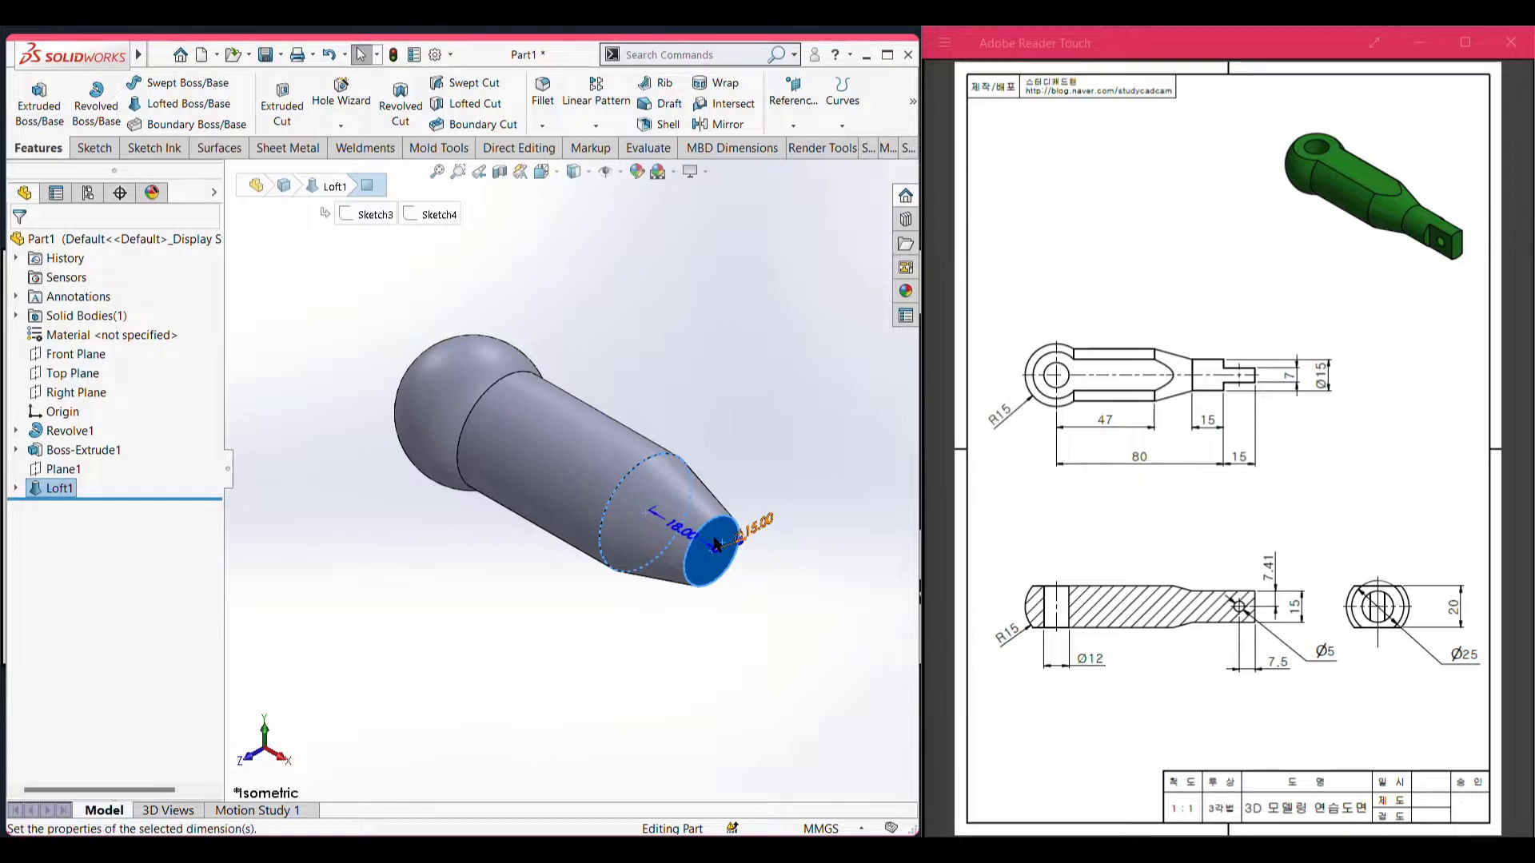
{"action": "right_click", "coordinate": [717, 542]}
{"action": "key", "text": "Escape"}
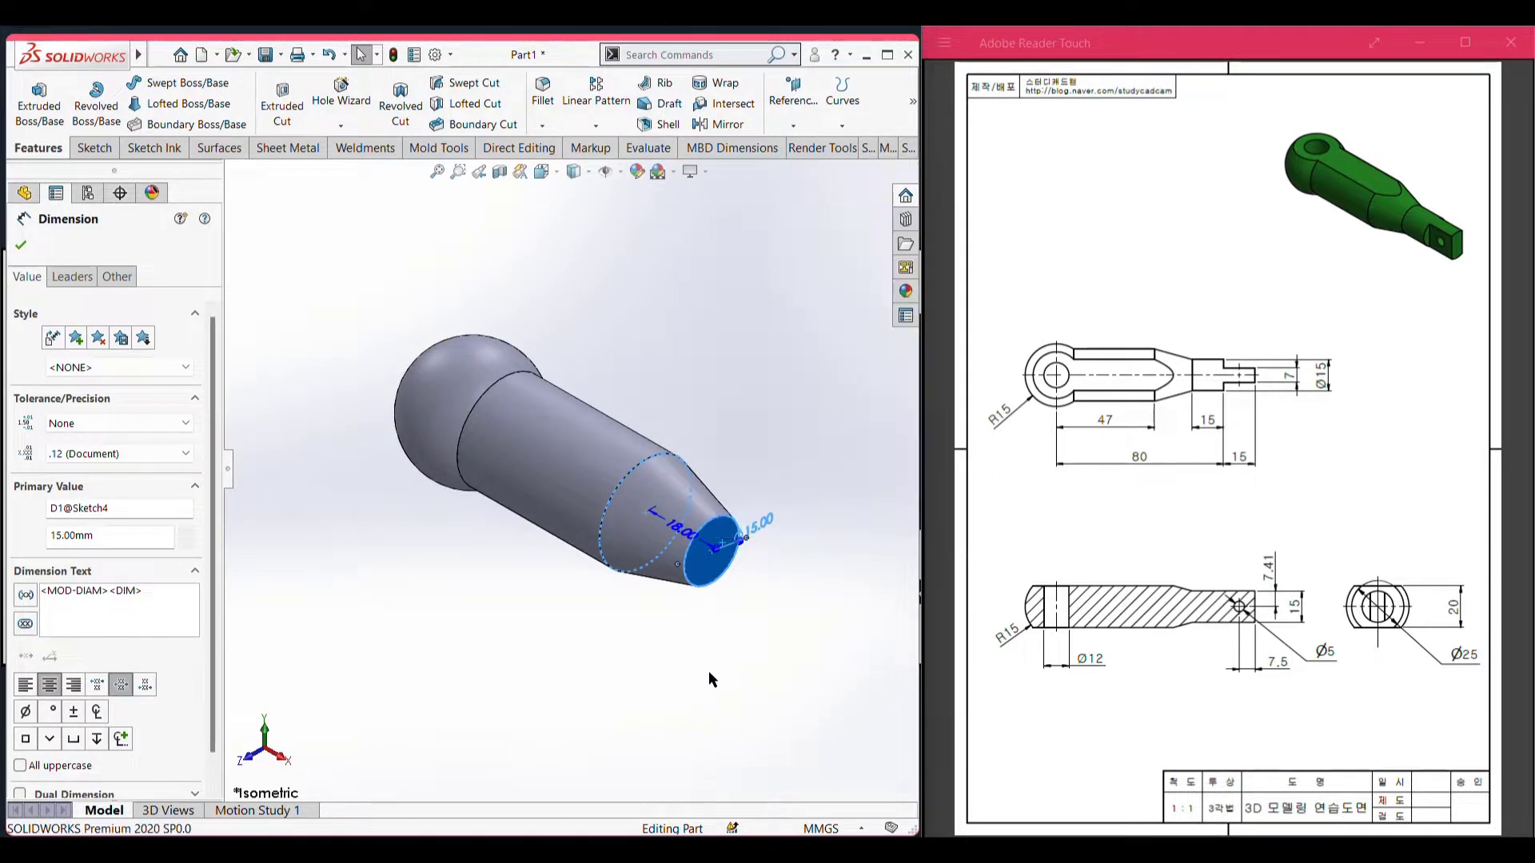
{"action": "left_click", "coordinate": [708, 670]}
{"action": "scroll", "coordinate": [683, 536], "scroll_direction": "up", "scroll_amount": 2}
{"action": "scroll", "coordinate": [640, 515], "scroll_direction": "down", "scroll_amount": 6}
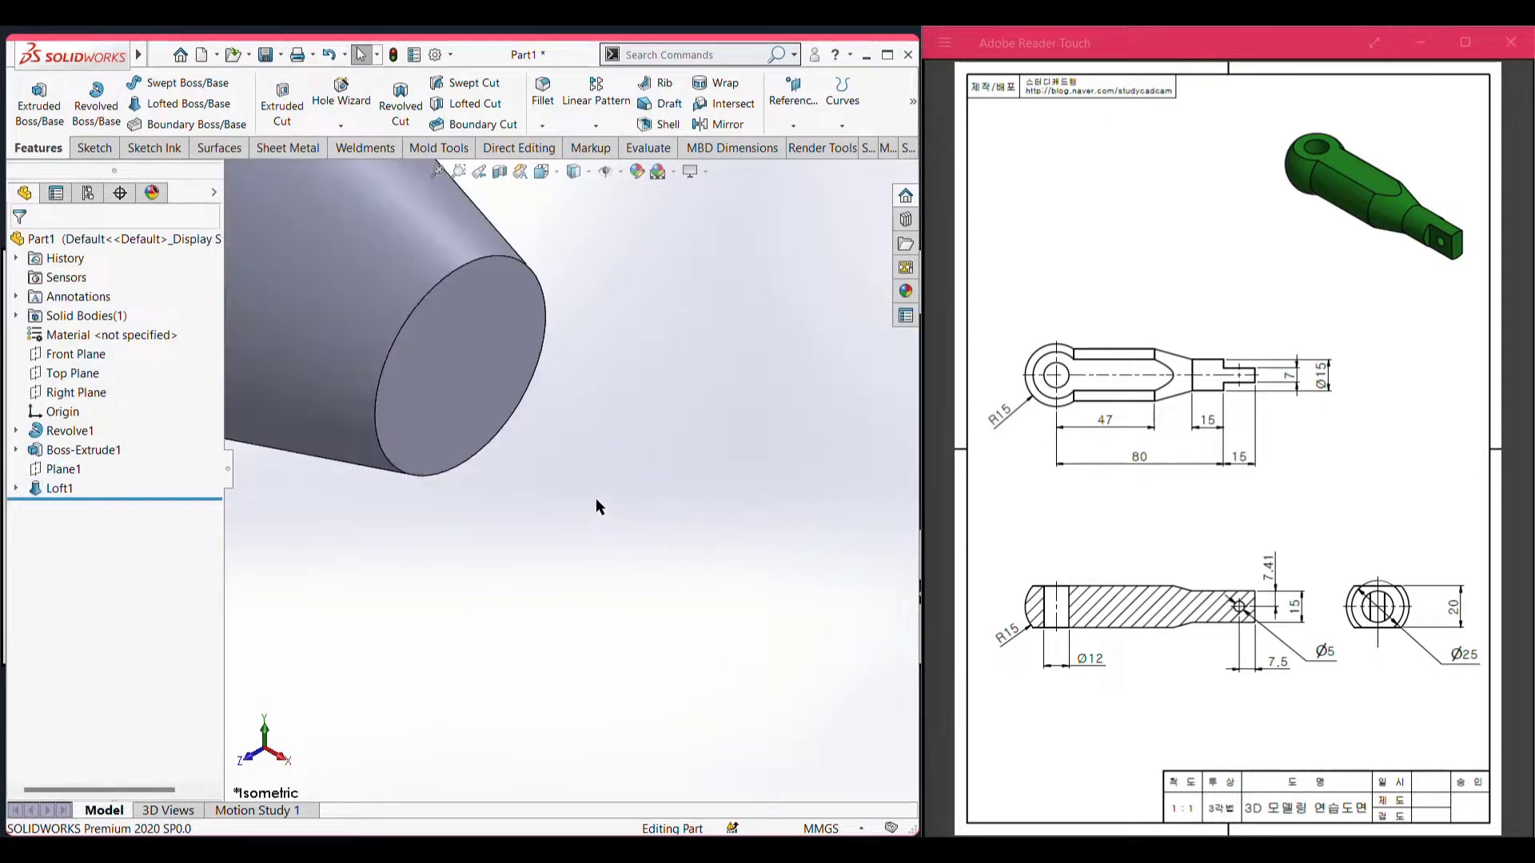
{"action": "left_click", "coordinate": [451, 412]}
- Convert the Ø15 end face's edge into a sketch and extrude it 30 mm
{"action": "right_click", "coordinate": [451, 412]}
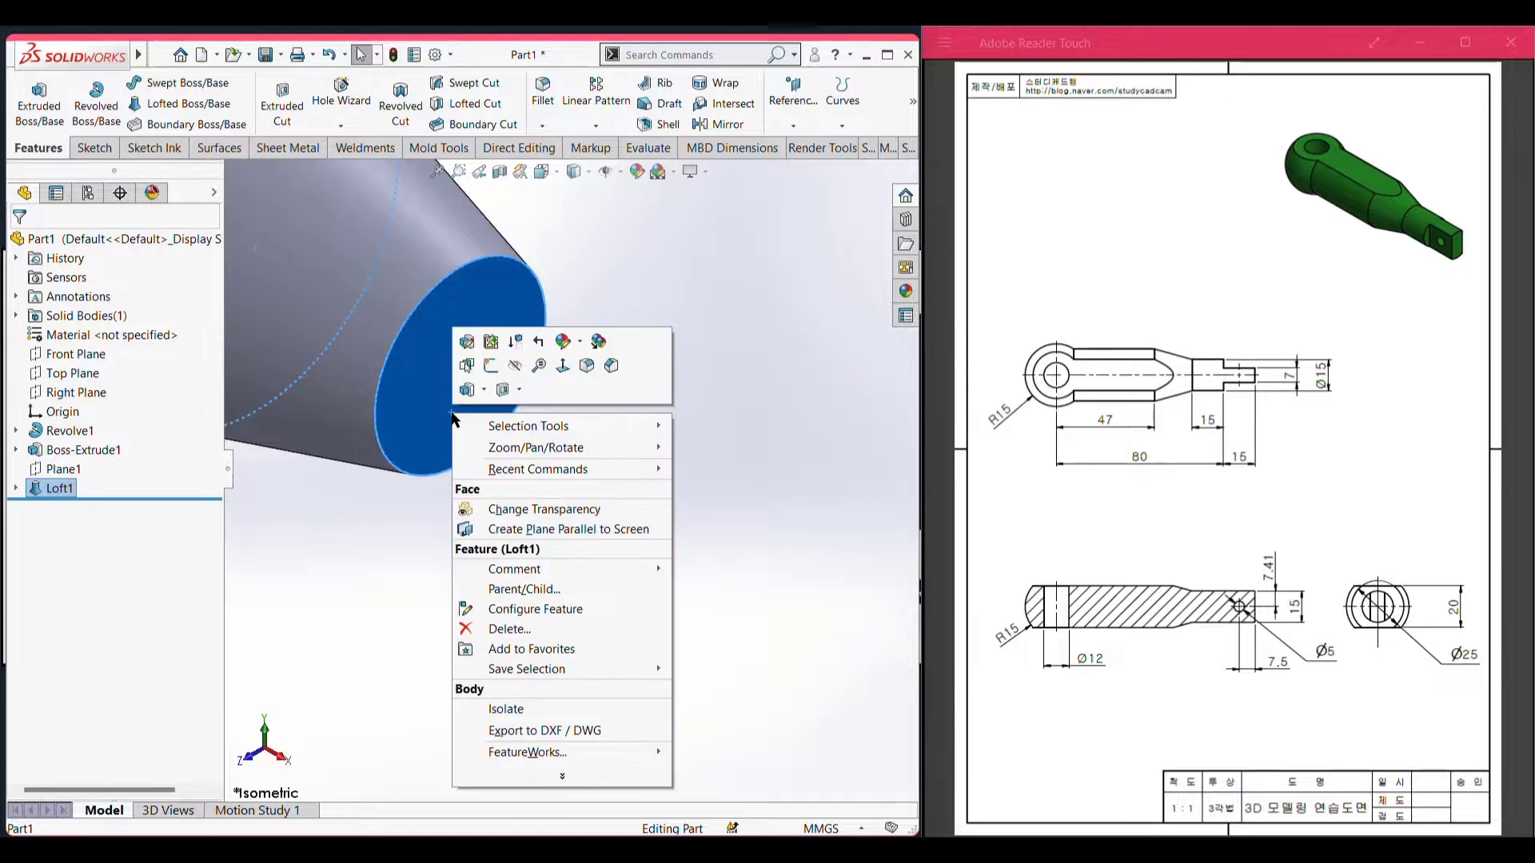
{"action": "left_click", "coordinate": [487, 372]}
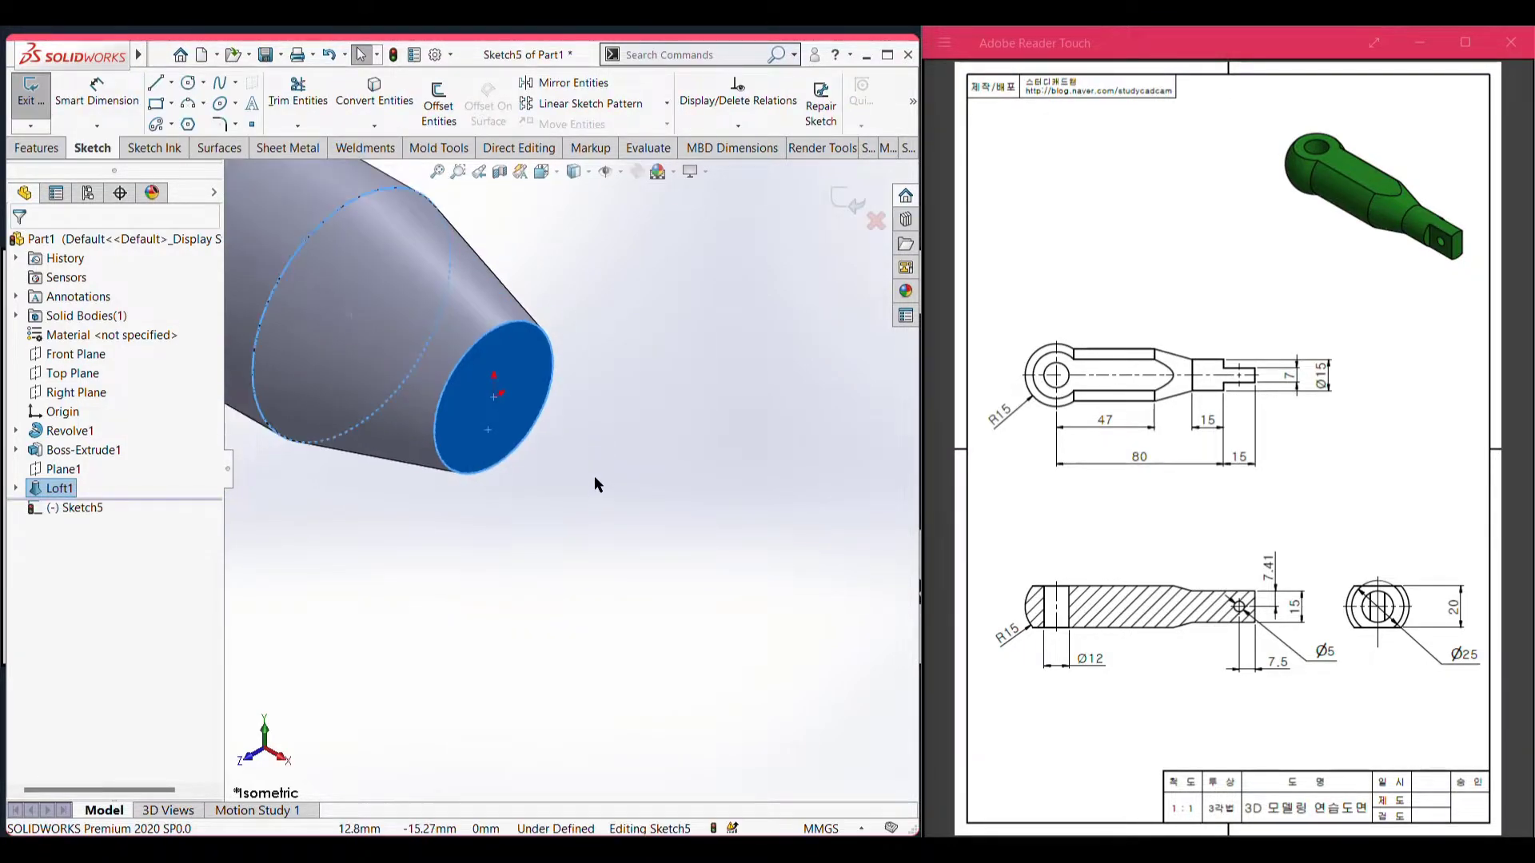
{"action": "scroll", "coordinate": [593, 477], "scroll_direction": "up", "scroll_amount": 3}
{"action": "left_click", "coordinate": [374, 94]}
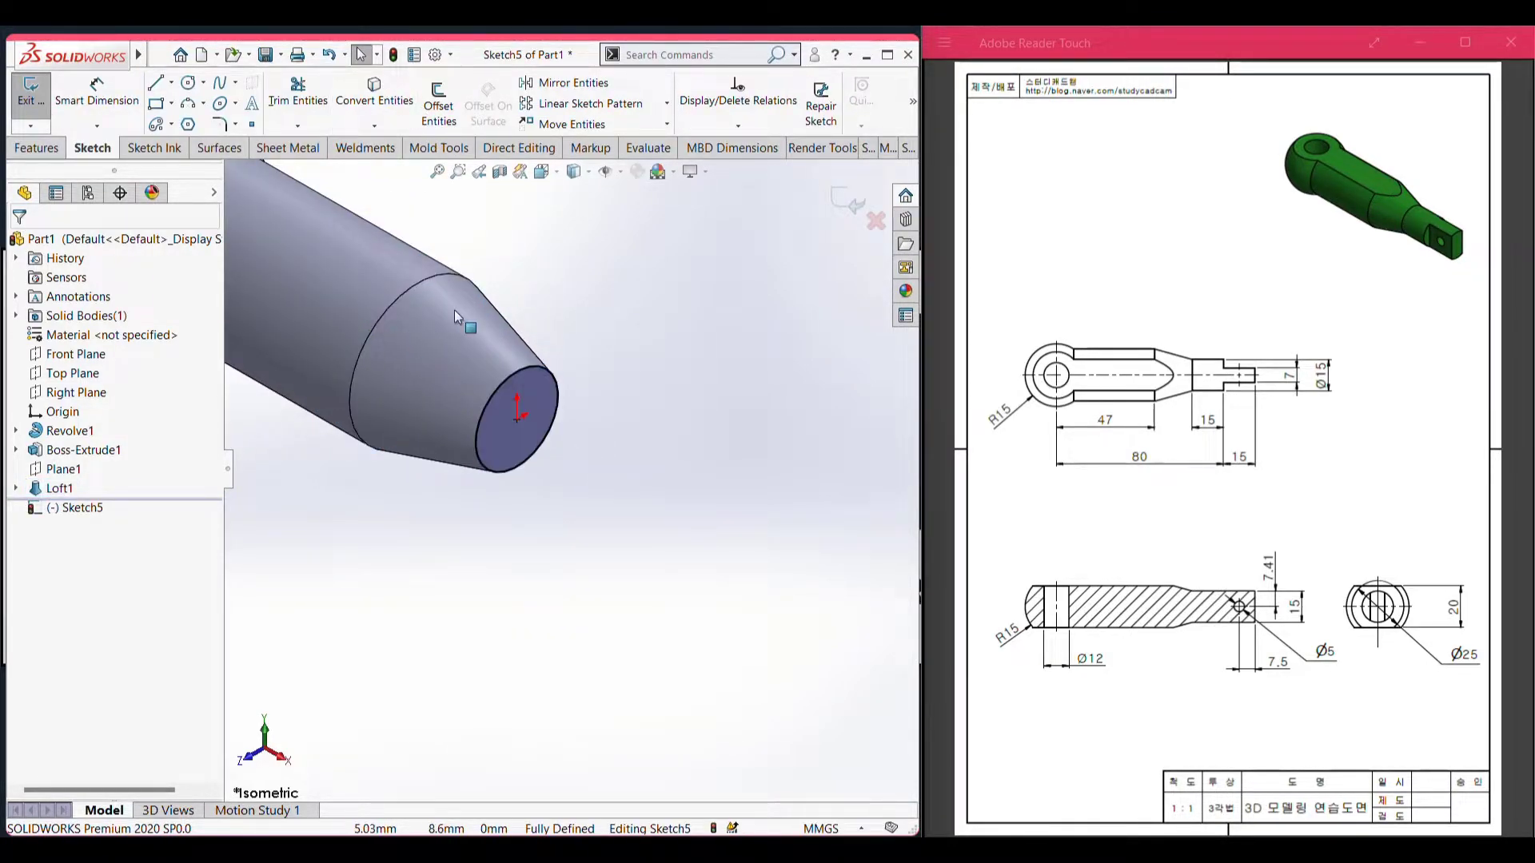
{"action": "left_click", "coordinate": [36, 149]}
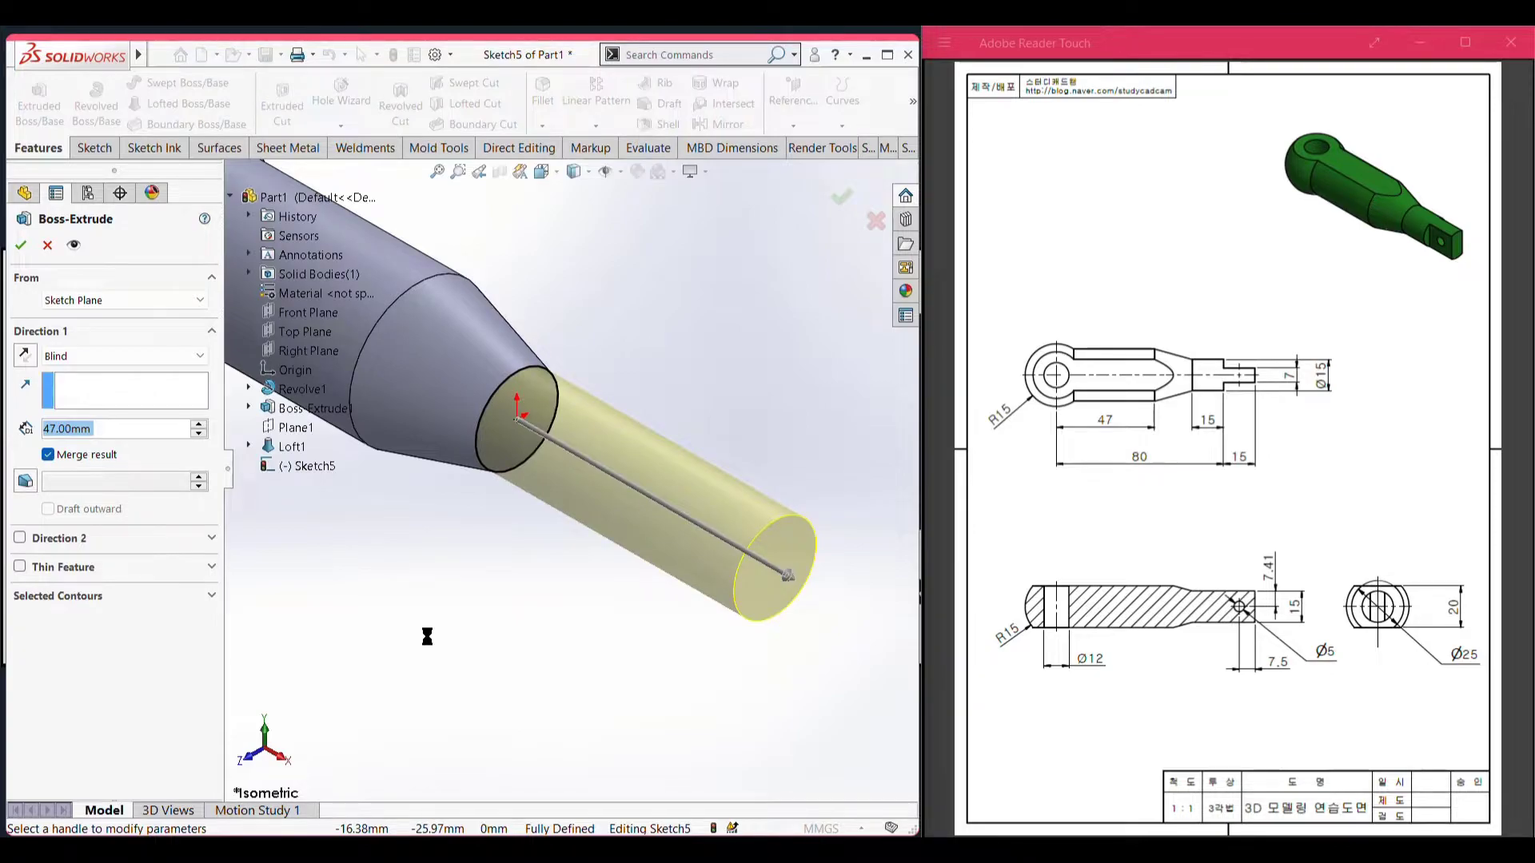
{"action": "key", "text": "Return"}
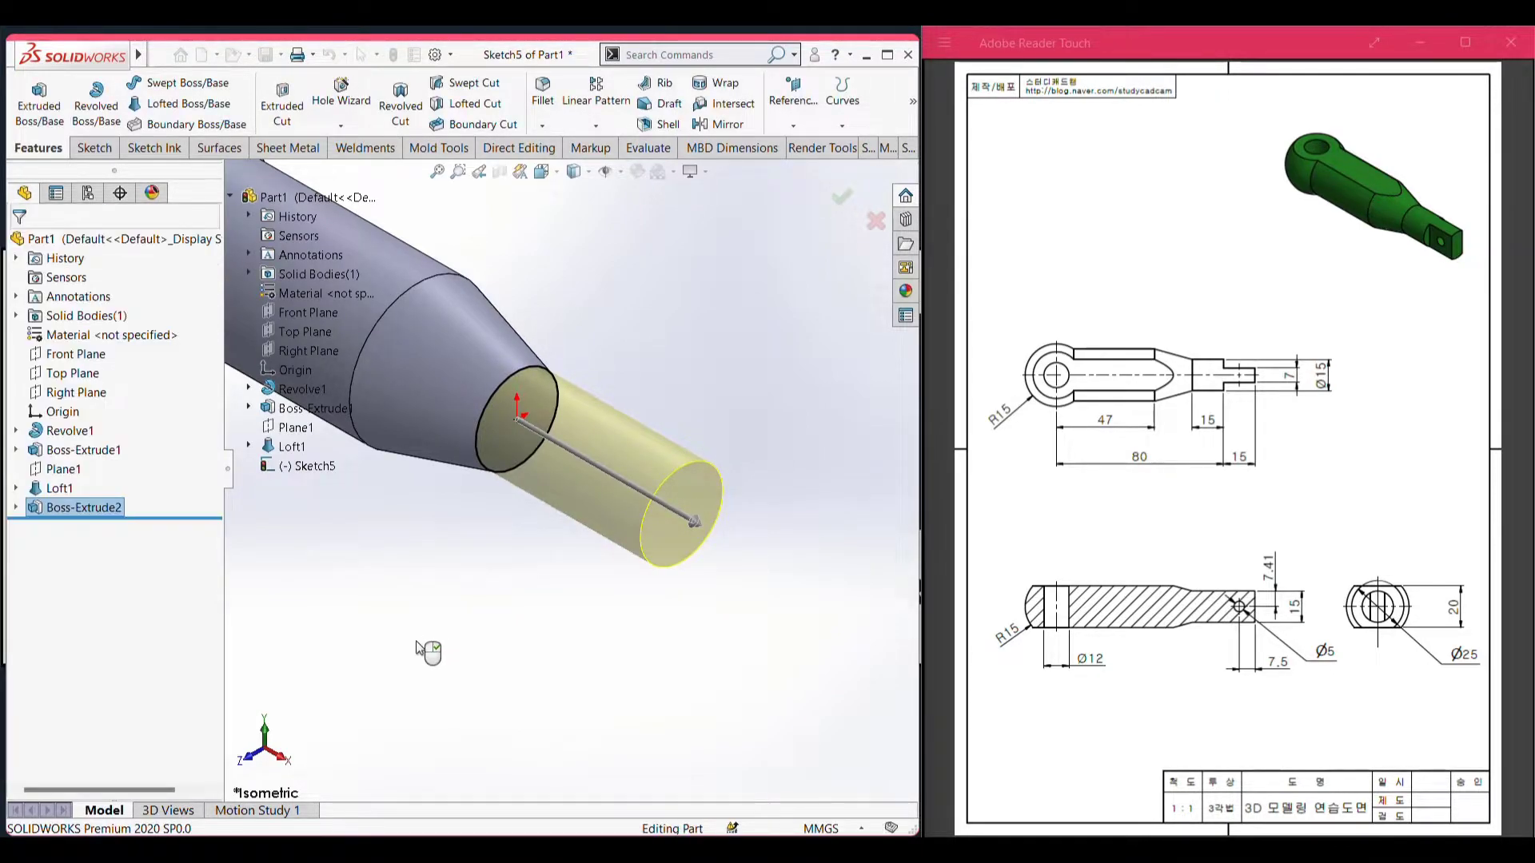
{"action": "key", "text": "f"}
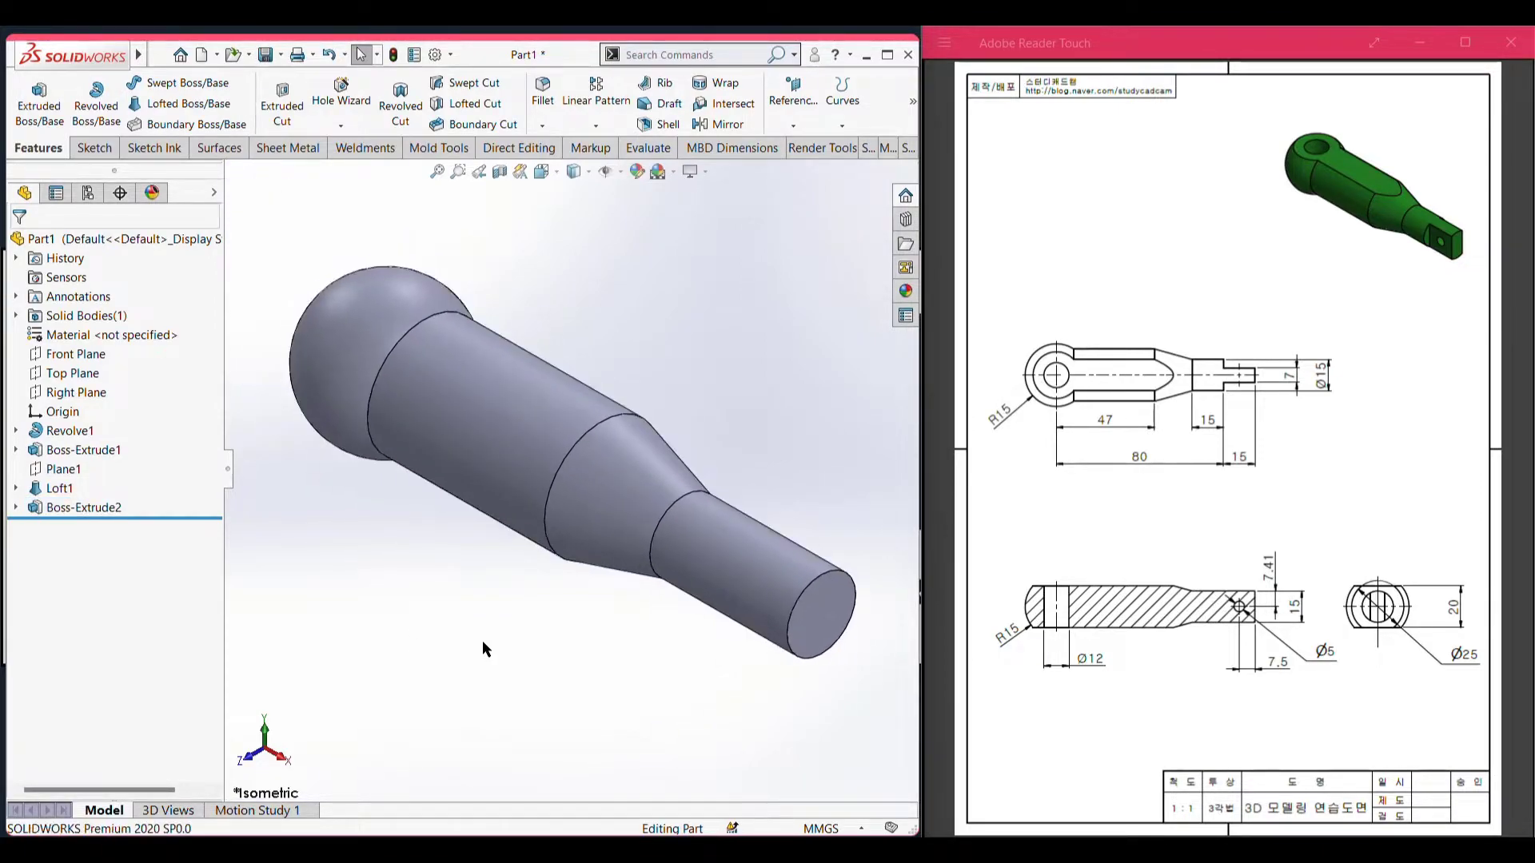
- Start a Front Plane sketch and anchor a centre rectangle at the origin
{"action": "right_click", "coordinate": [94, 357]}
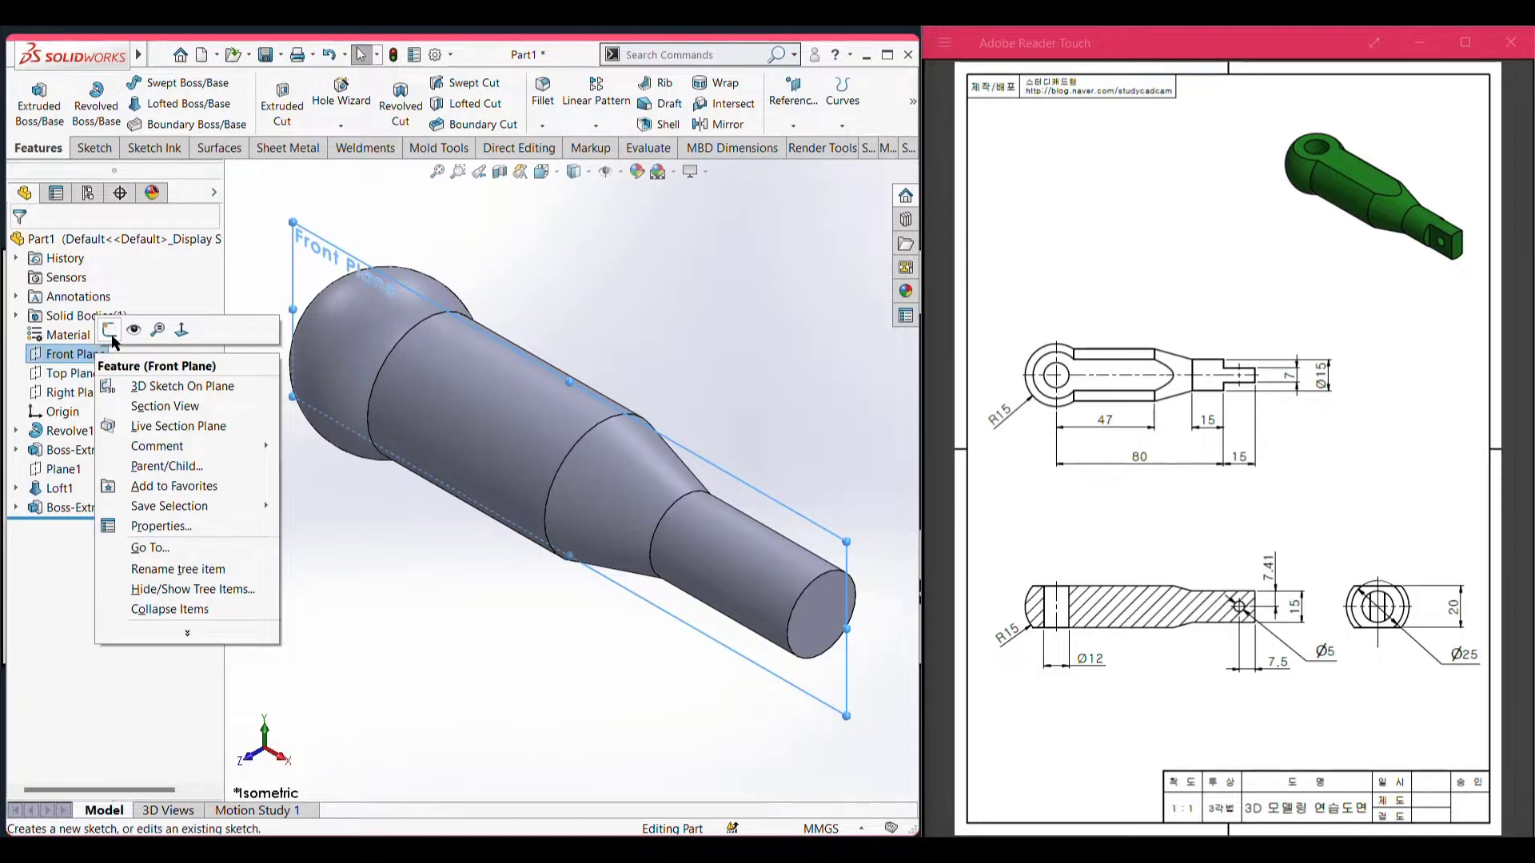
{"action": "left_click", "coordinate": [110, 329]}
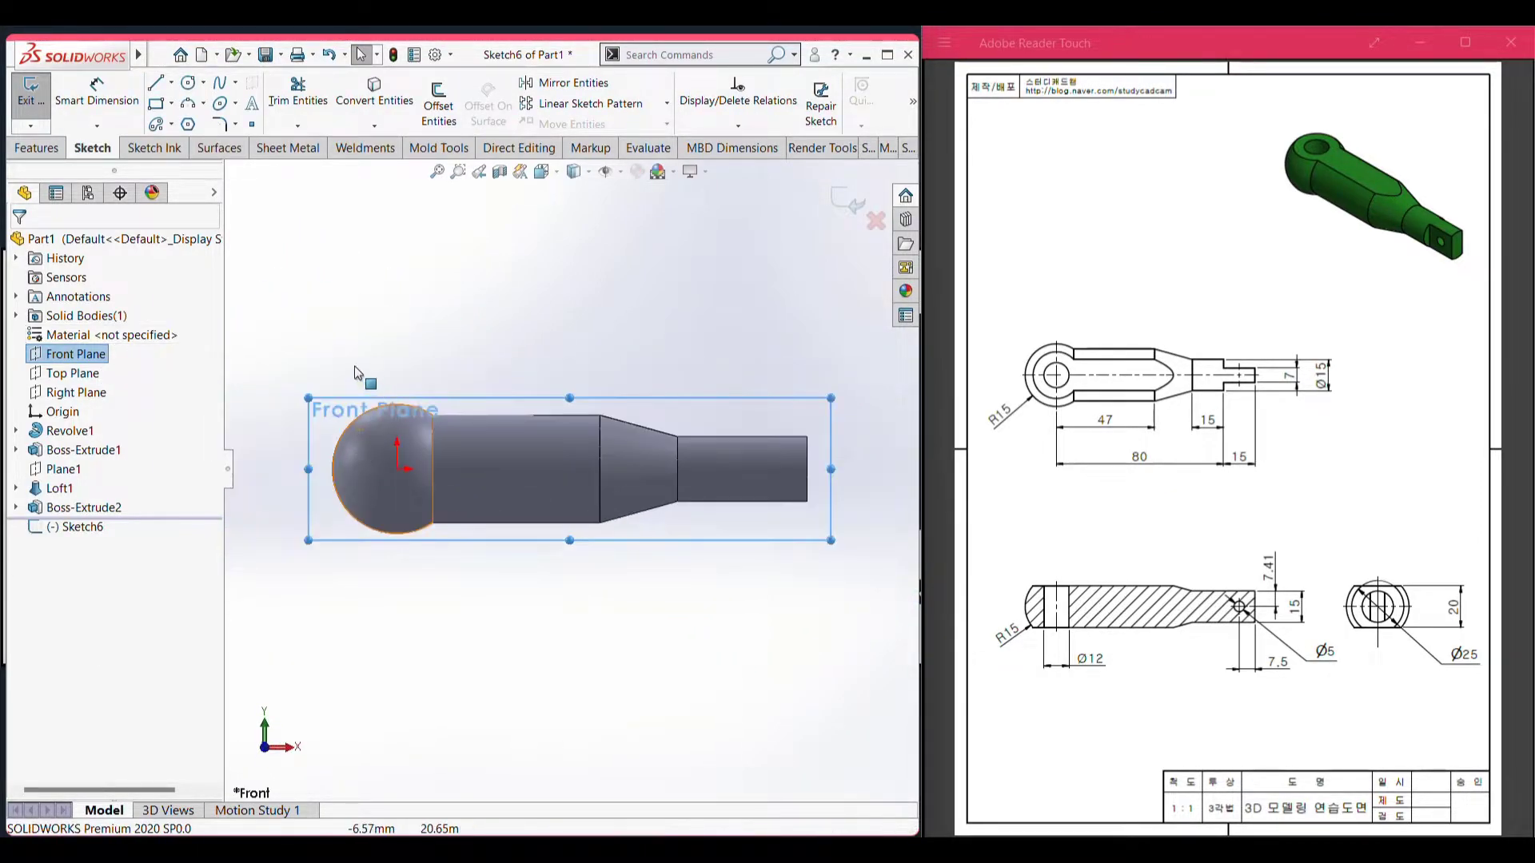
{"action": "left_click", "coordinate": [313, 309]}
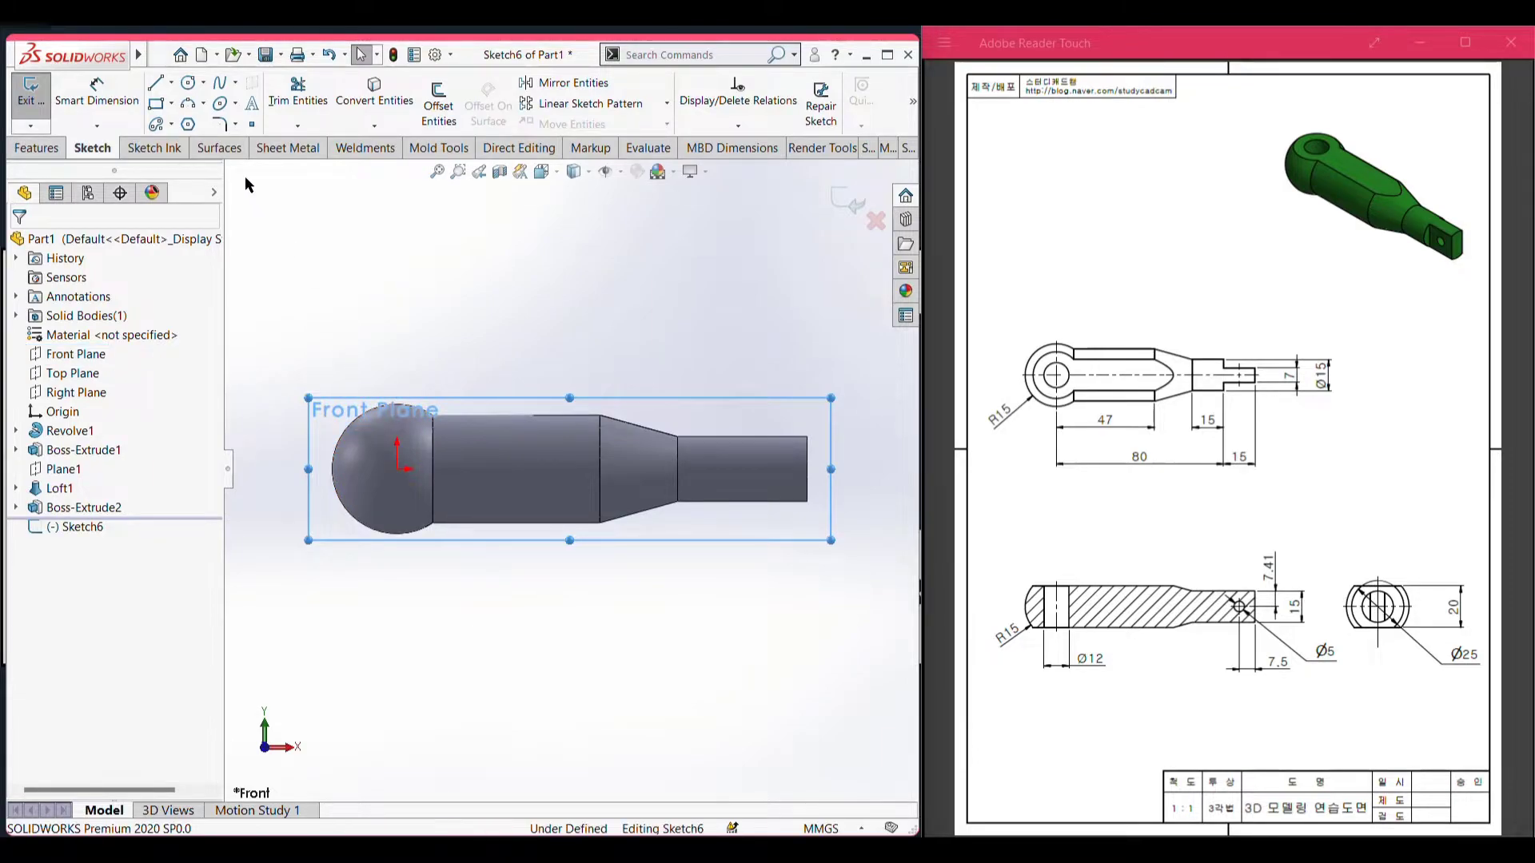
{"action": "left_click", "coordinate": [171, 102]}
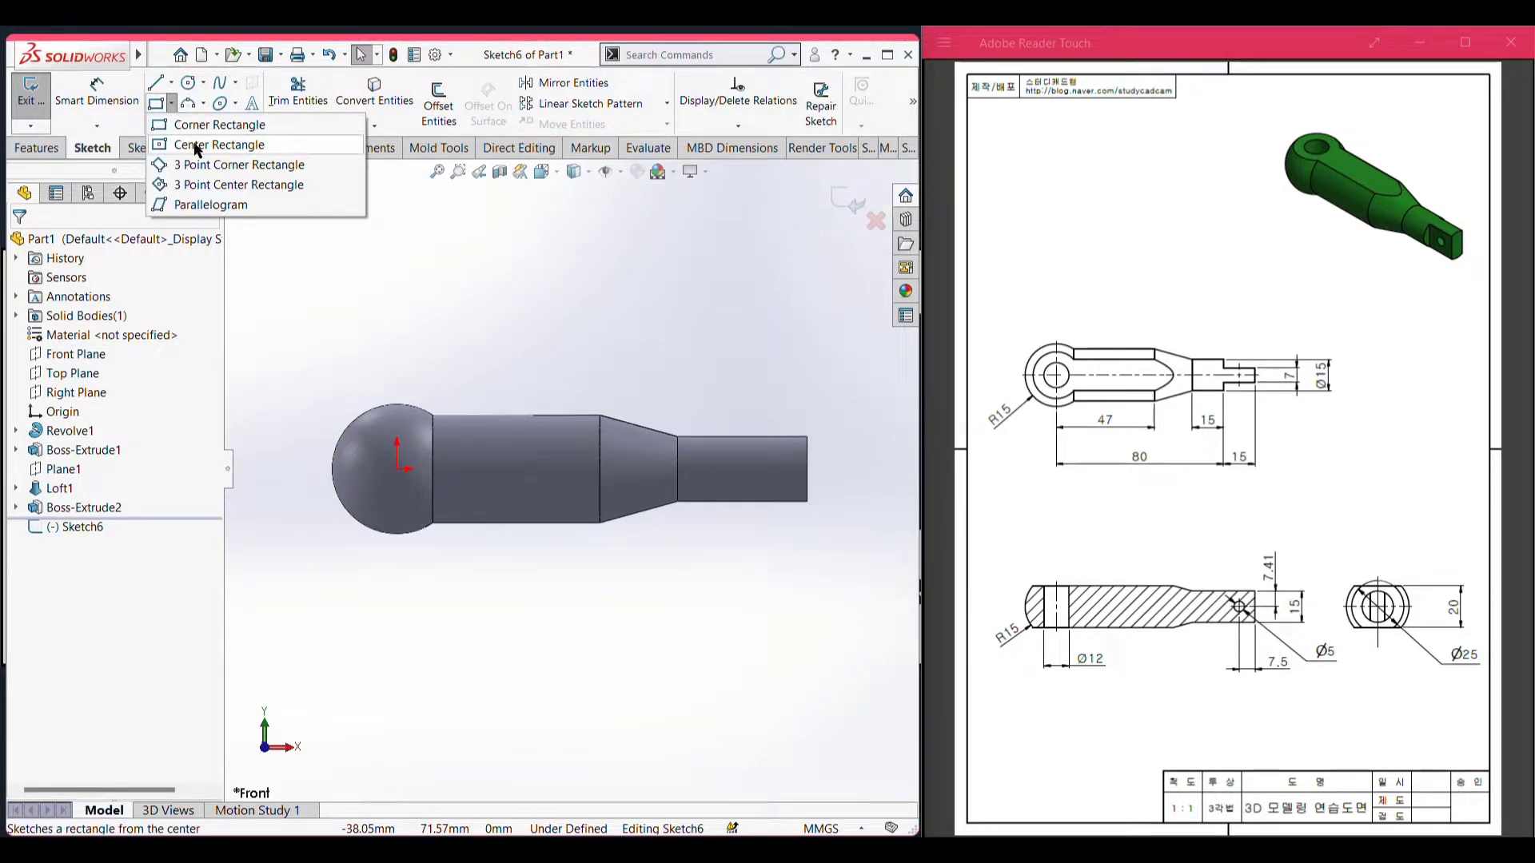
{"action": "left_click", "coordinate": [397, 469]}
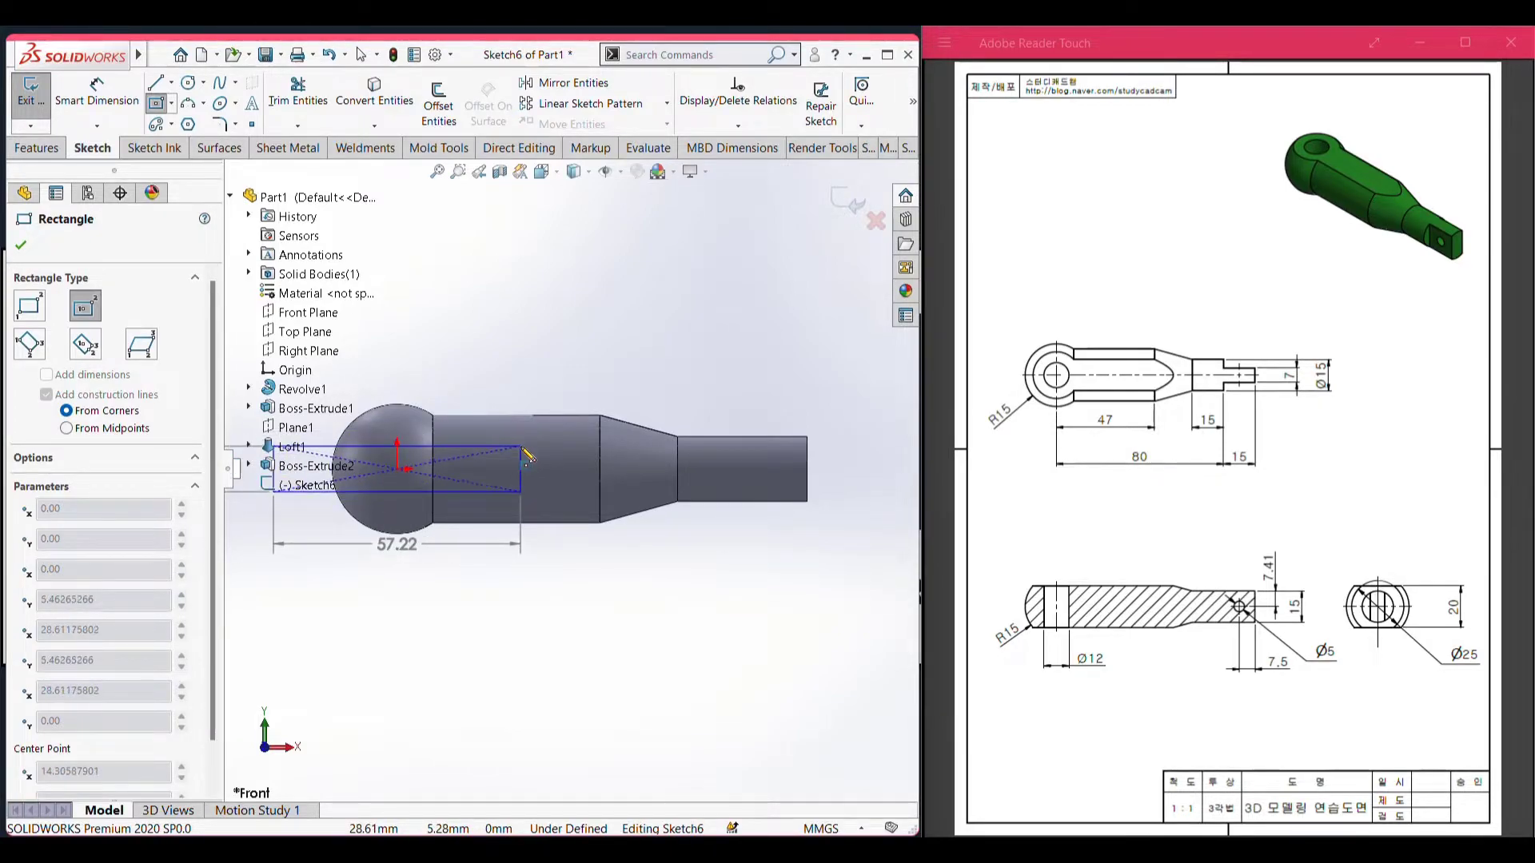
{"action": "scroll", "coordinate": [527, 456], "scroll_direction": "up", "scroll_amount": 2}
{"action": "scroll", "coordinate": [527, 456], "scroll_direction": "up", "scroll_amount": 1}
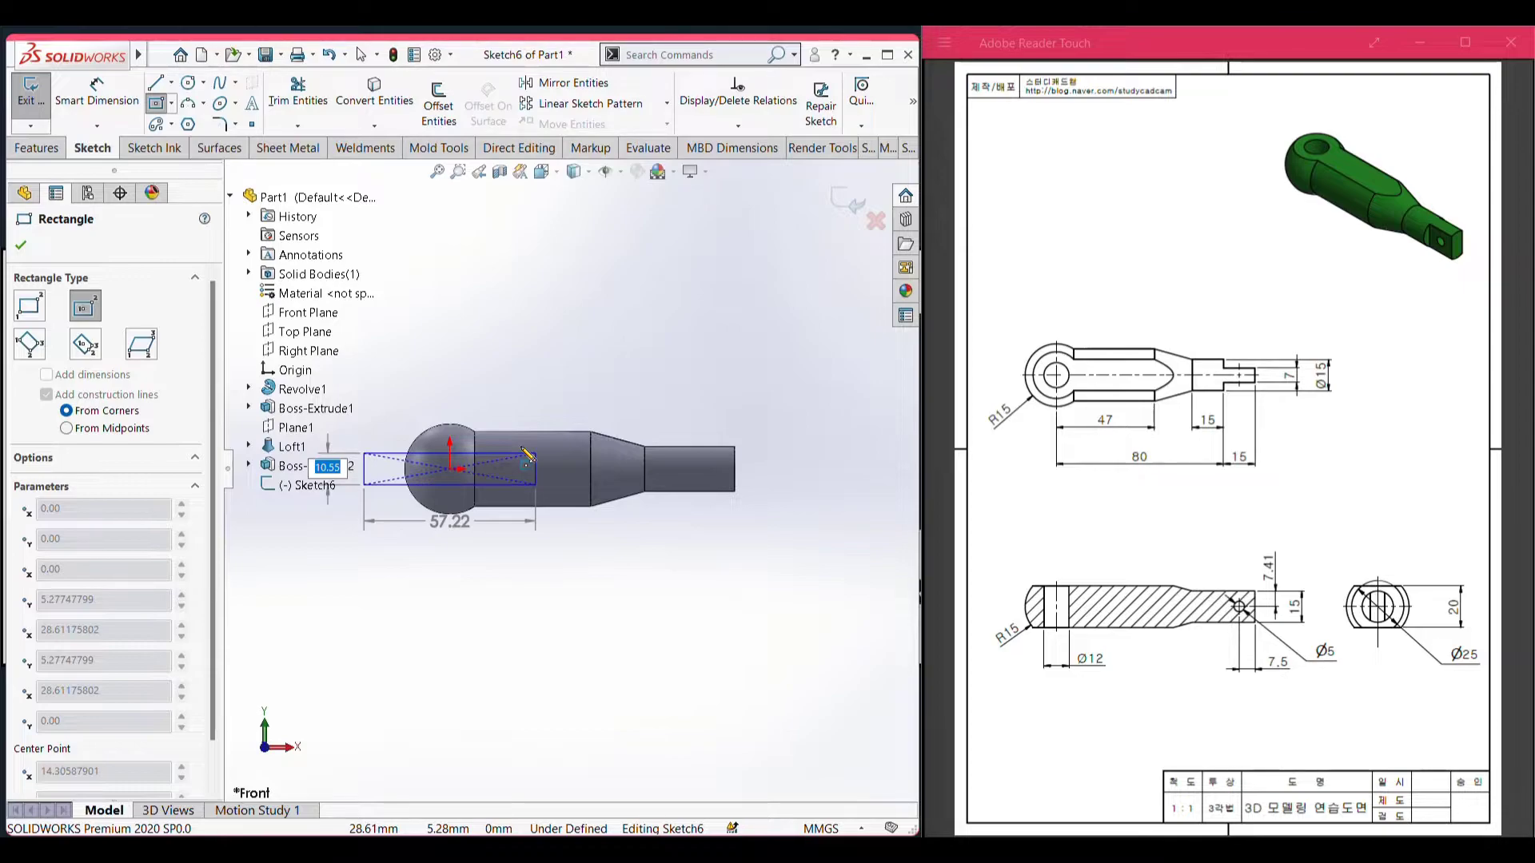
- Make the rectangle 20 mm tall, extending past the shaft taper, and confirm it
{"action": "key", "text": "Tab"}
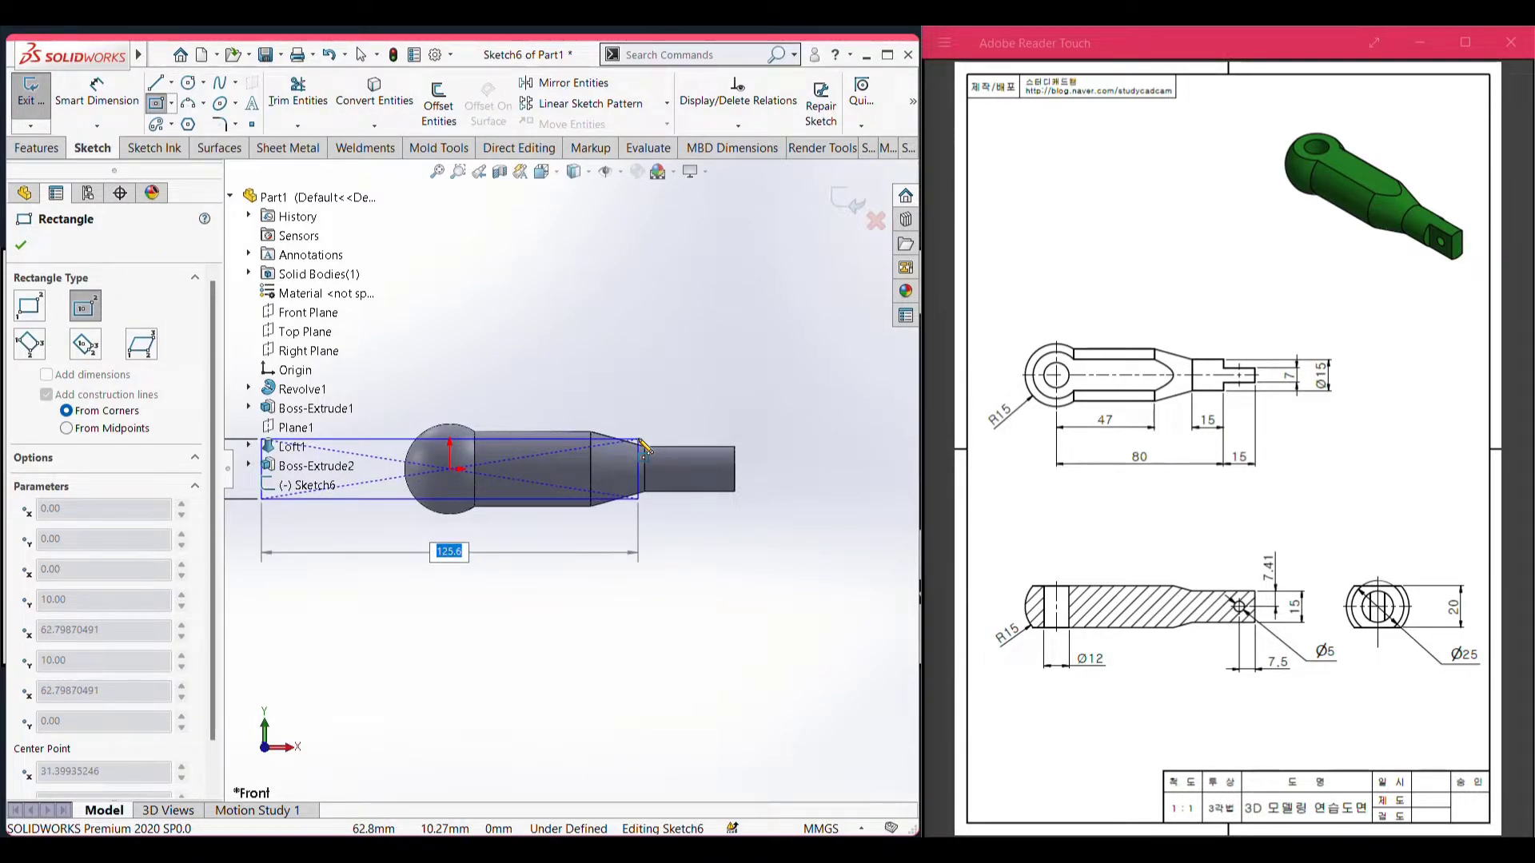
{"action": "left_click", "coordinate": [644, 446]}
{"action": "scroll", "coordinate": [676, 428], "scroll_direction": "up", "scroll_amount": 1}
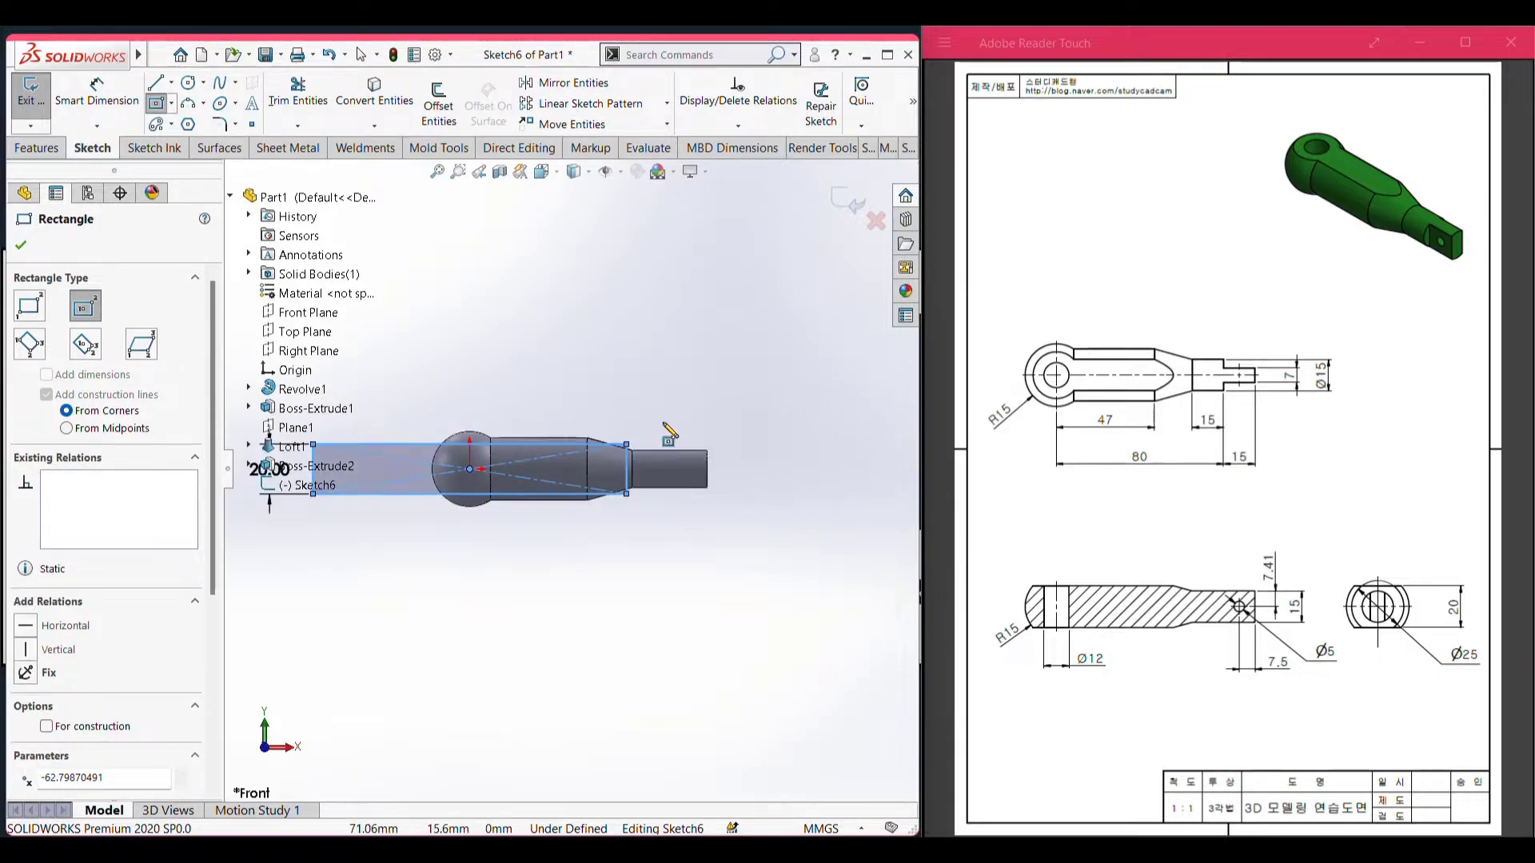
{"action": "scroll", "coordinate": [686, 421], "scroll_direction": "up", "scroll_amount": 1}
{"action": "scroll", "coordinate": [571, 420], "scroll_direction": "up", "scroll_amount": 2}
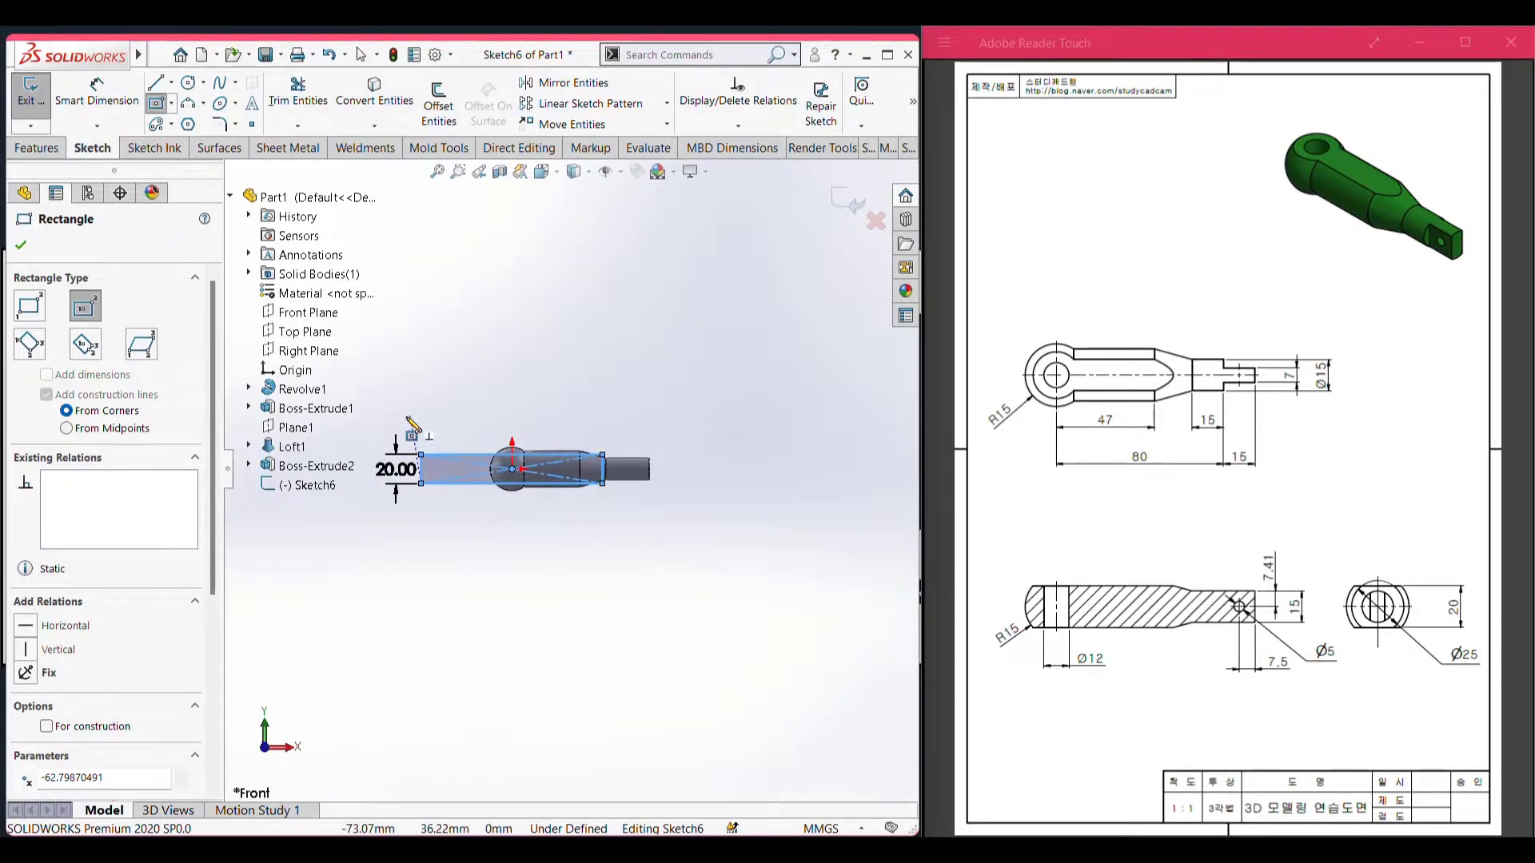
{"action": "scroll", "coordinate": [423, 441], "scroll_direction": "down", "scroll_amount": 1}
{"action": "scroll", "coordinate": [464, 463], "scroll_direction": "down", "scroll_amount": 1}
{"action": "scroll", "coordinate": [495, 480], "scroll_direction": "down", "scroll_amount": 1}
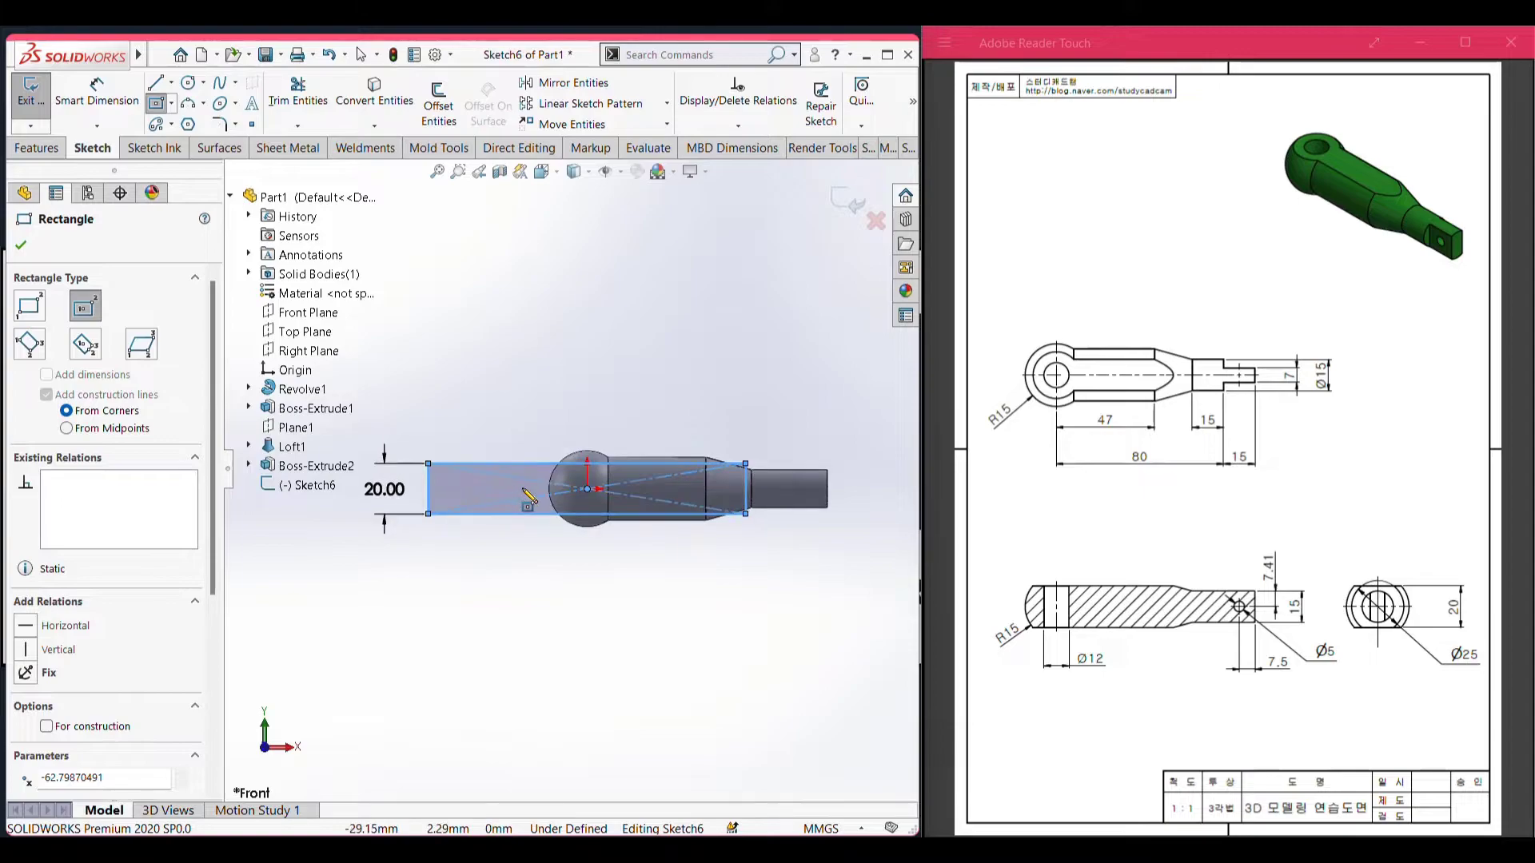
{"action": "scroll", "coordinate": [526, 493], "scroll_direction": "down", "scroll_amount": 1}
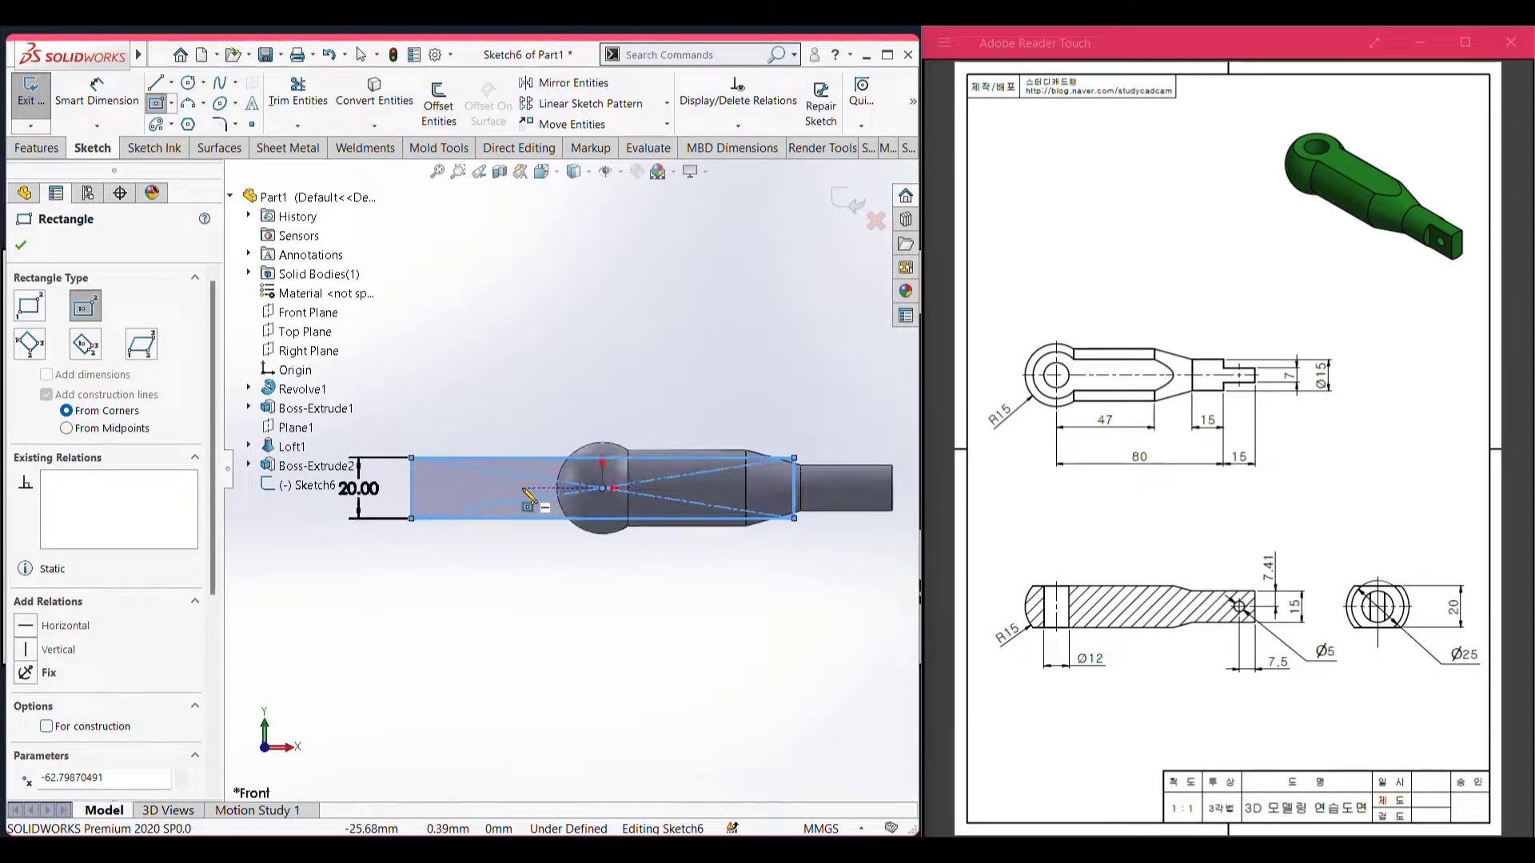
{"action": "left_click", "coordinate": [231, 197]}
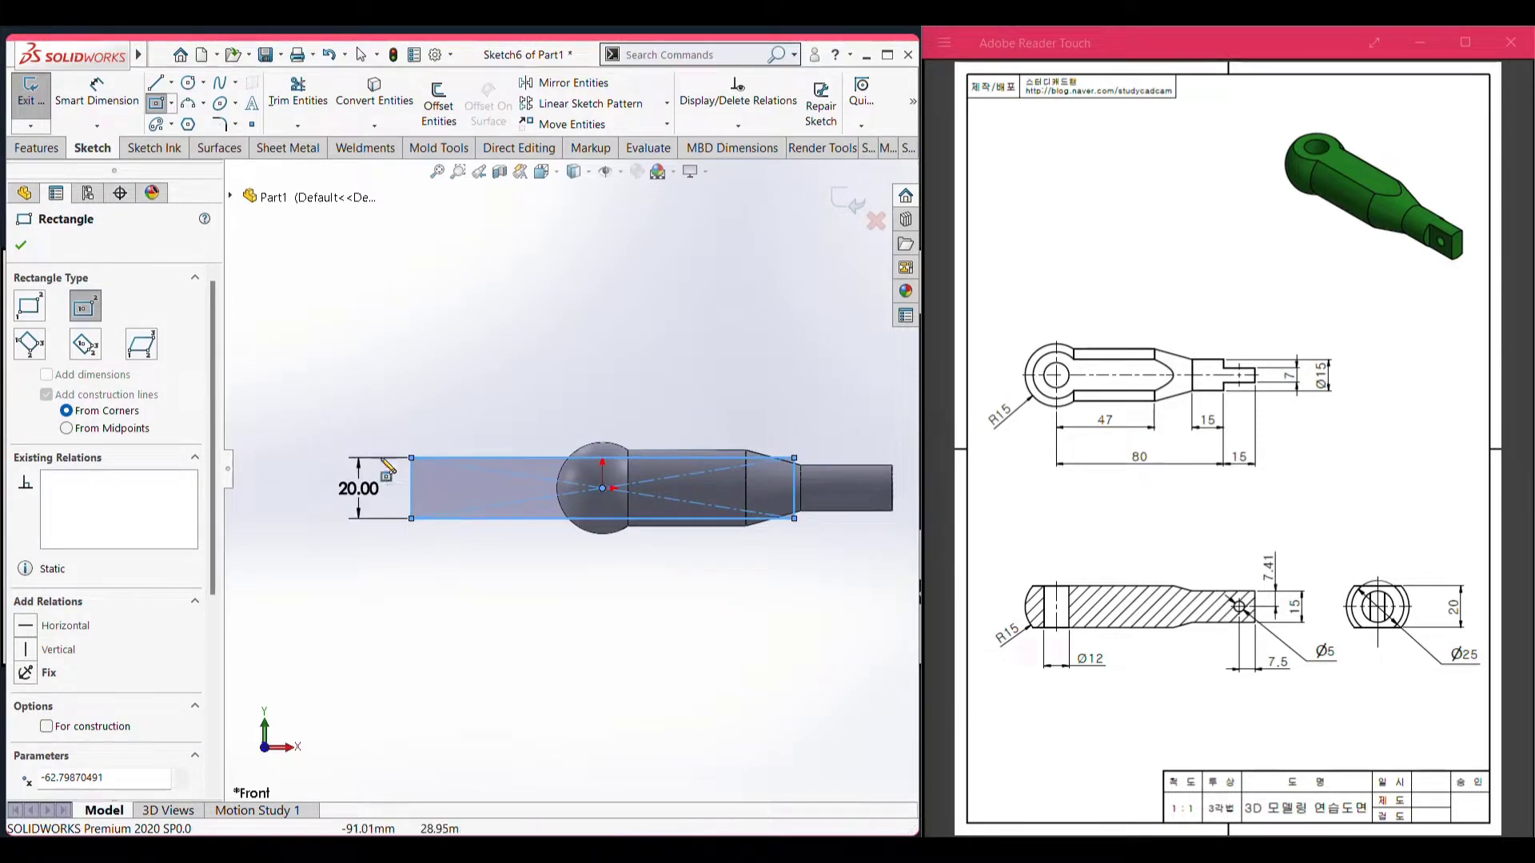
{"action": "left_click", "coordinate": [21, 248]}
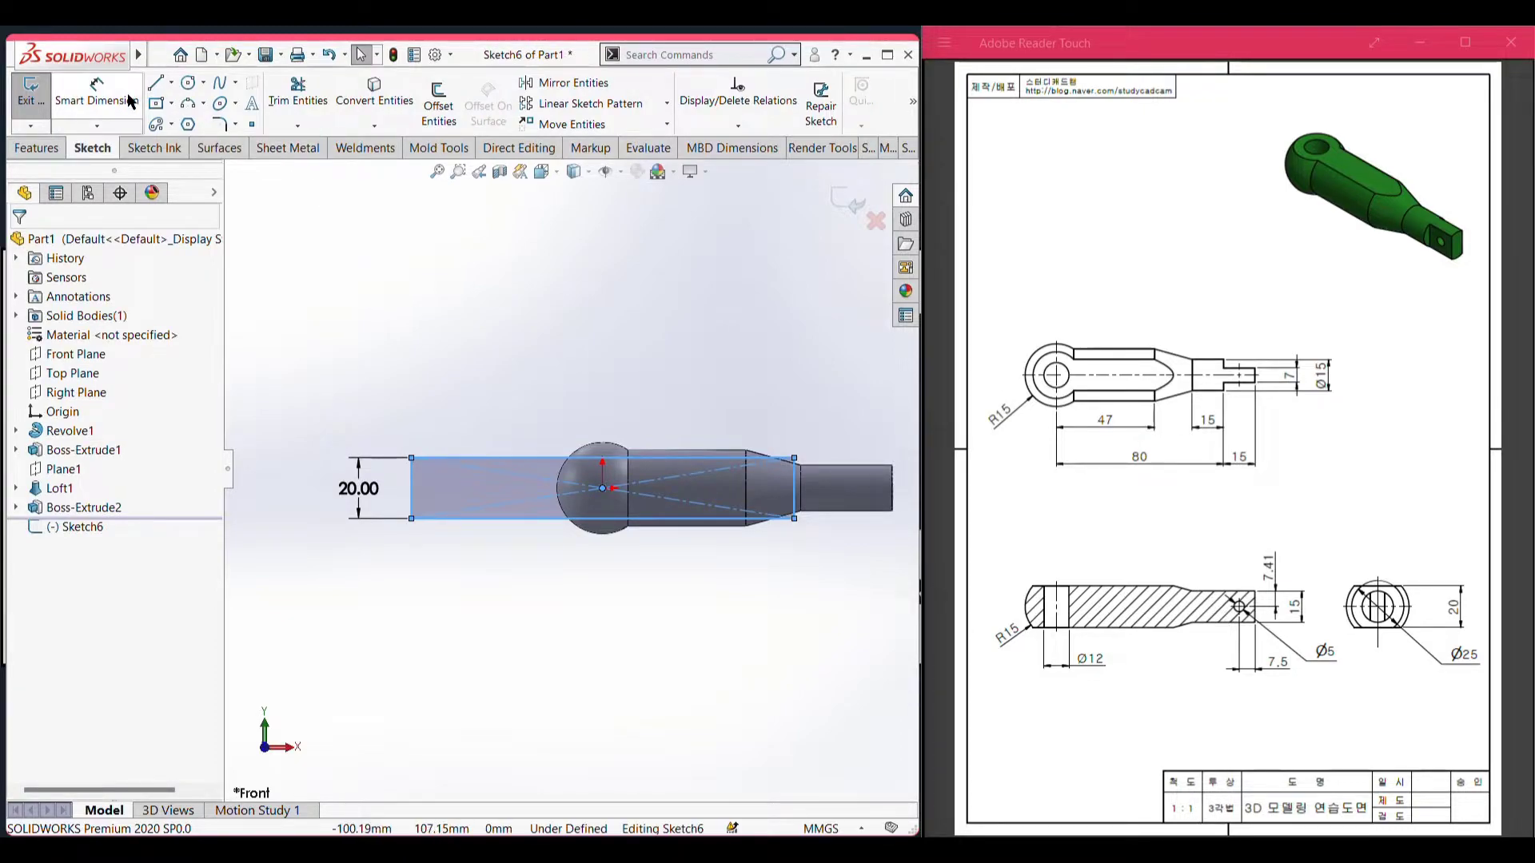
- Draw two corner rectangles, one above and one below the first rectangle, spanning its length
{"action": "left_click", "coordinate": [168, 104]}
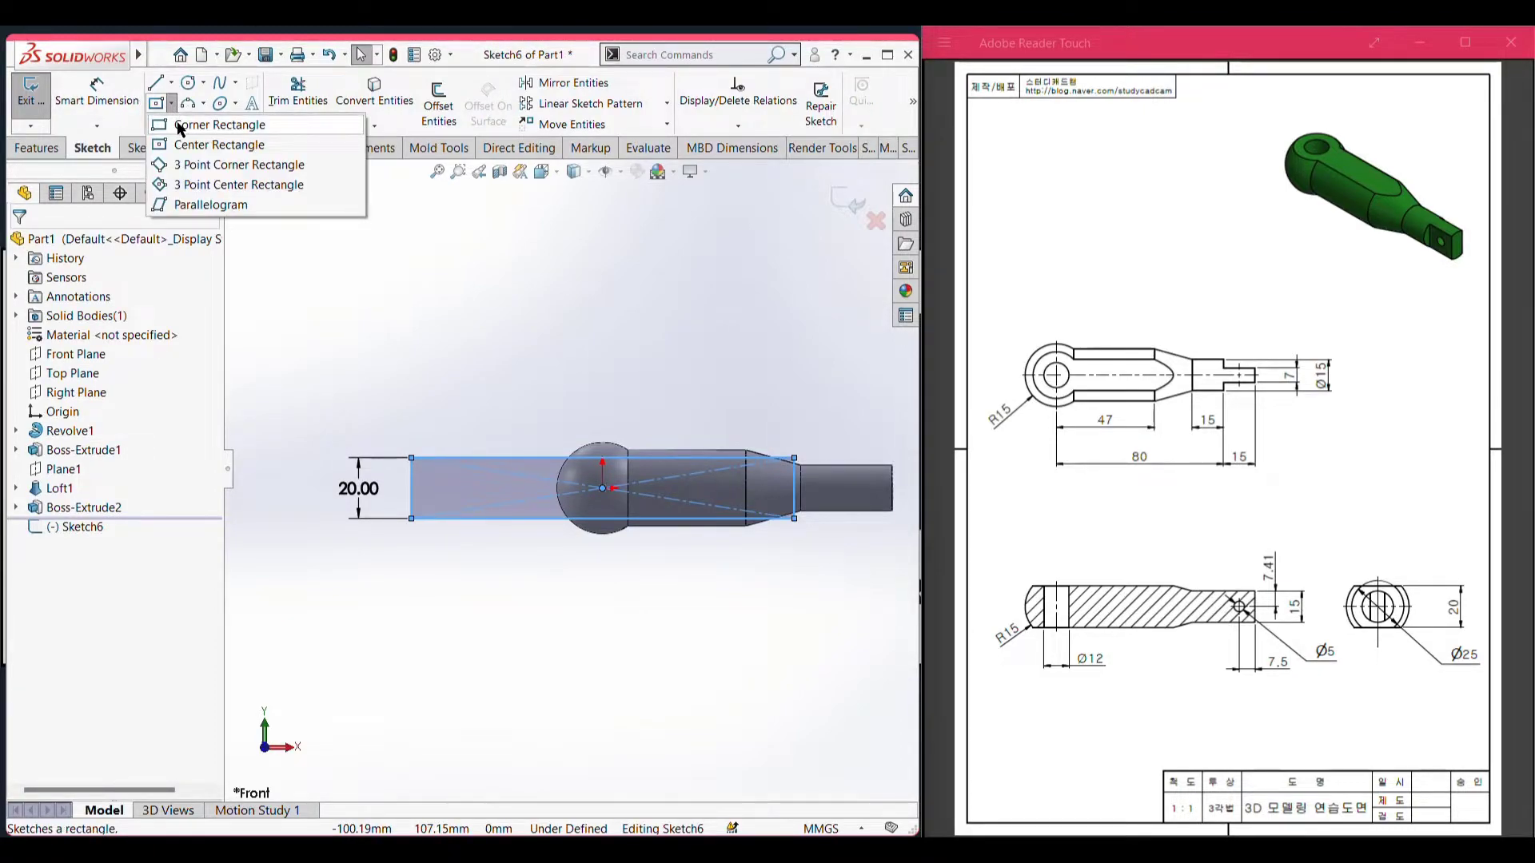
{"action": "left_click", "coordinate": [180, 126]}
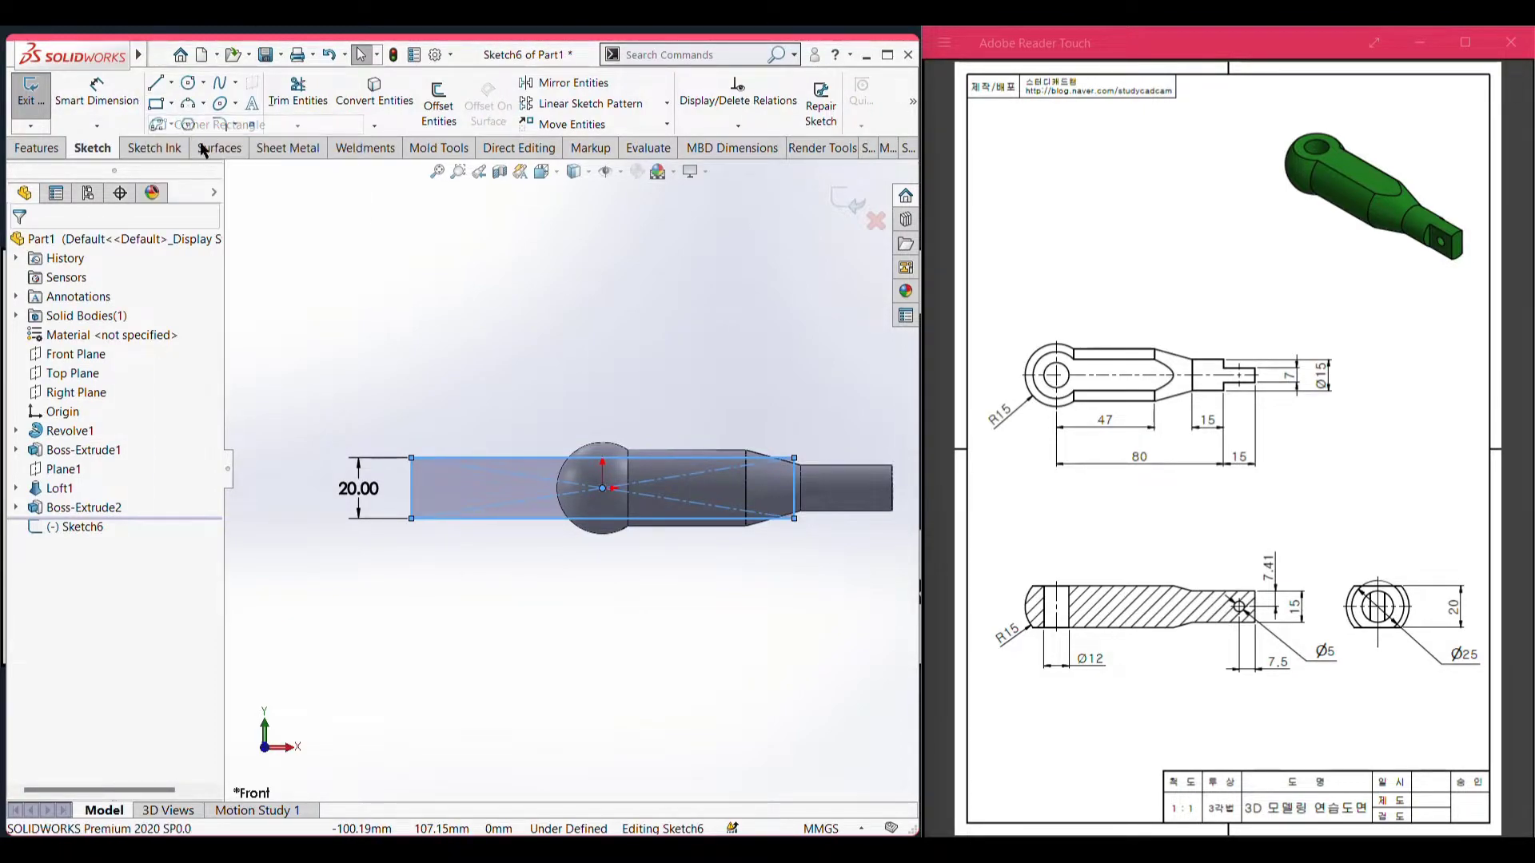
{"action": "left_click", "coordinate": [411, 458]}
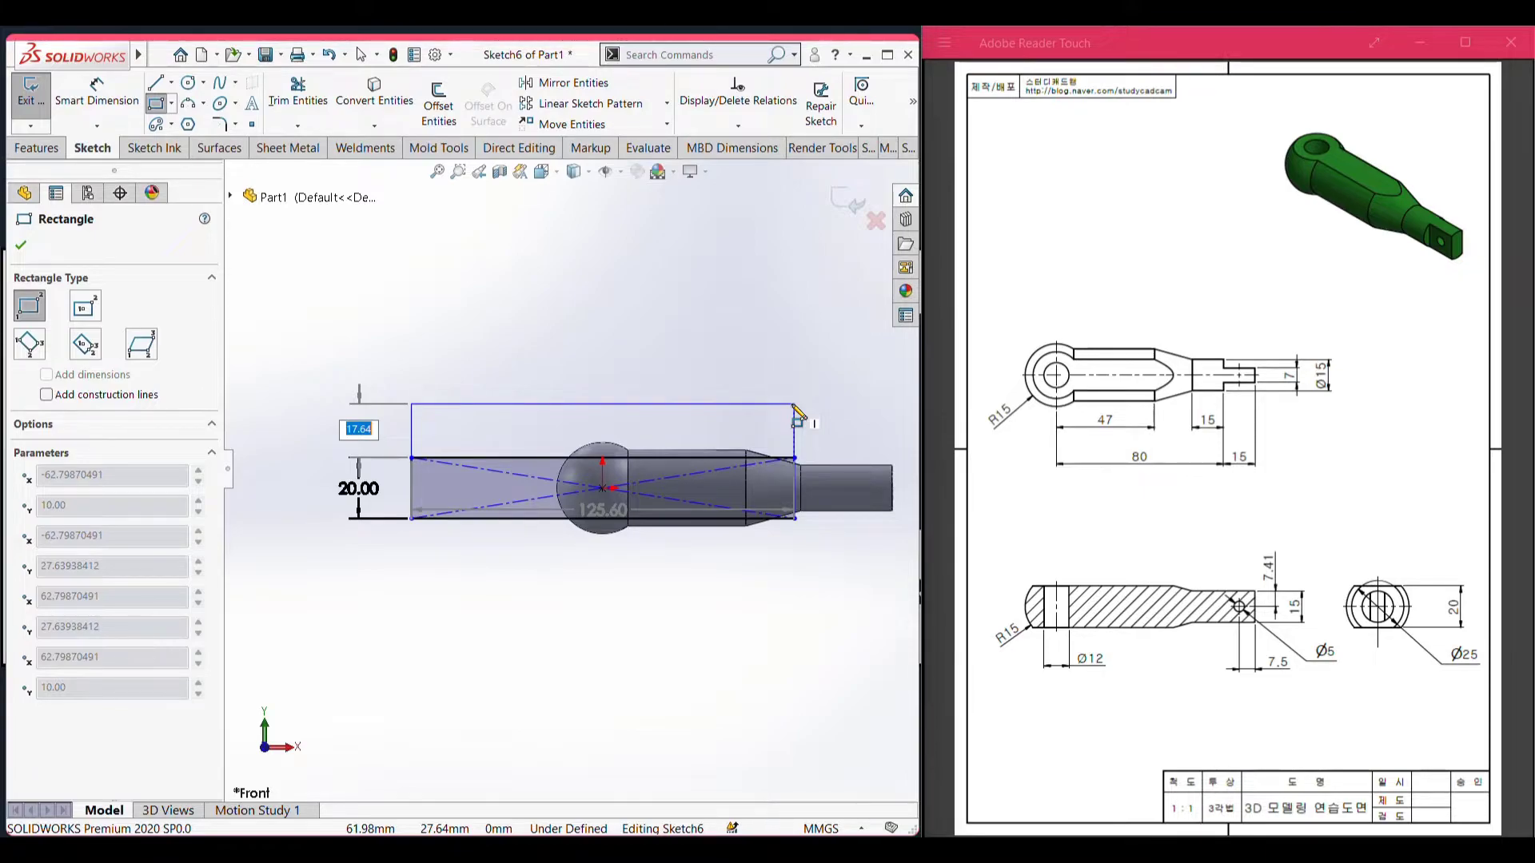
{"action": "left_click", "coordinate": [797, 413]}
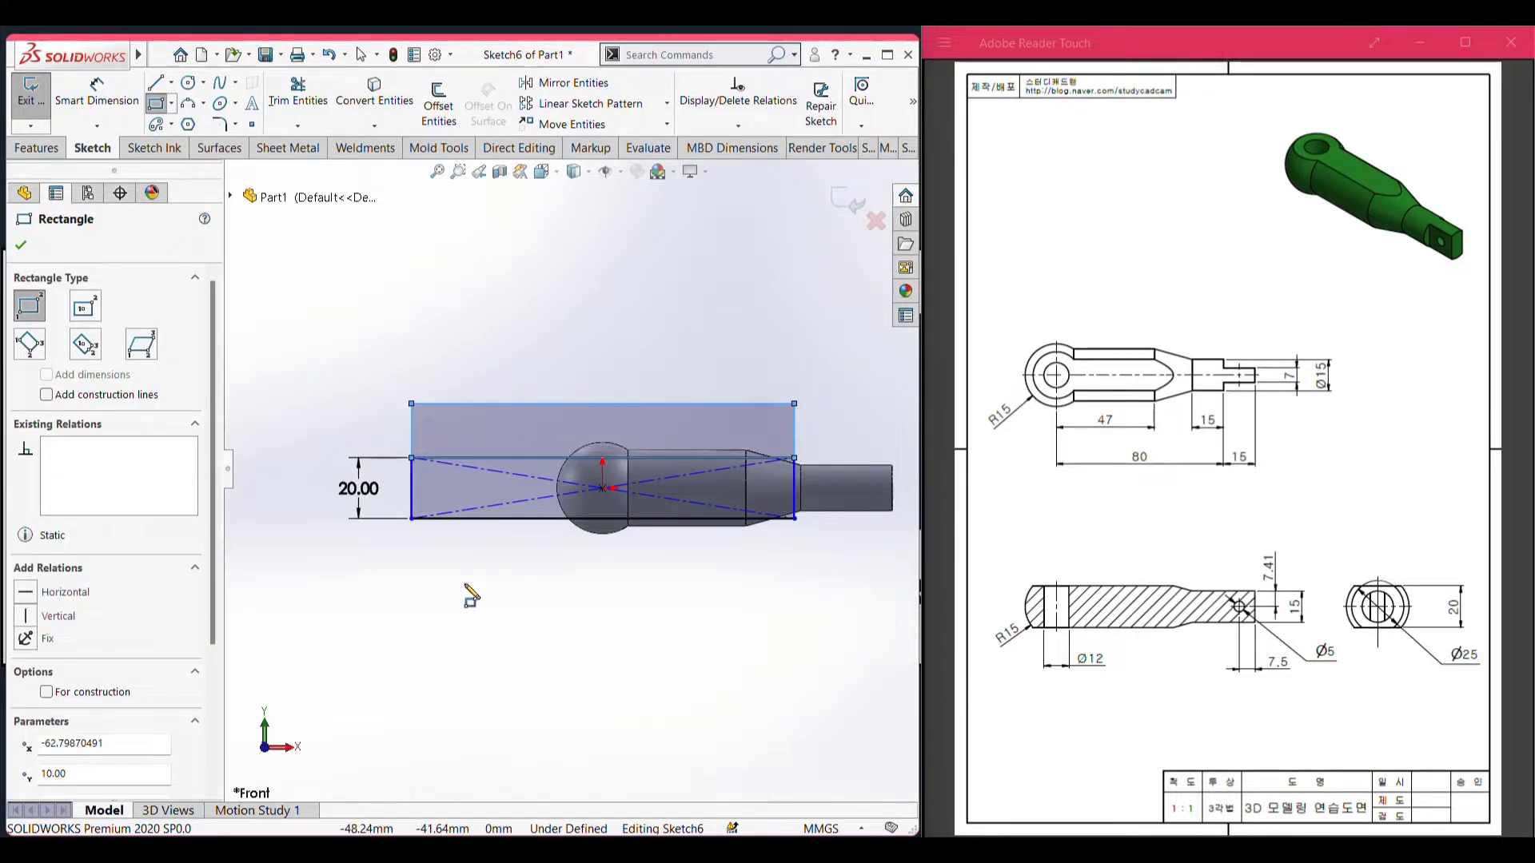
{"action": "left_click", "coordinate": [410, 518]}
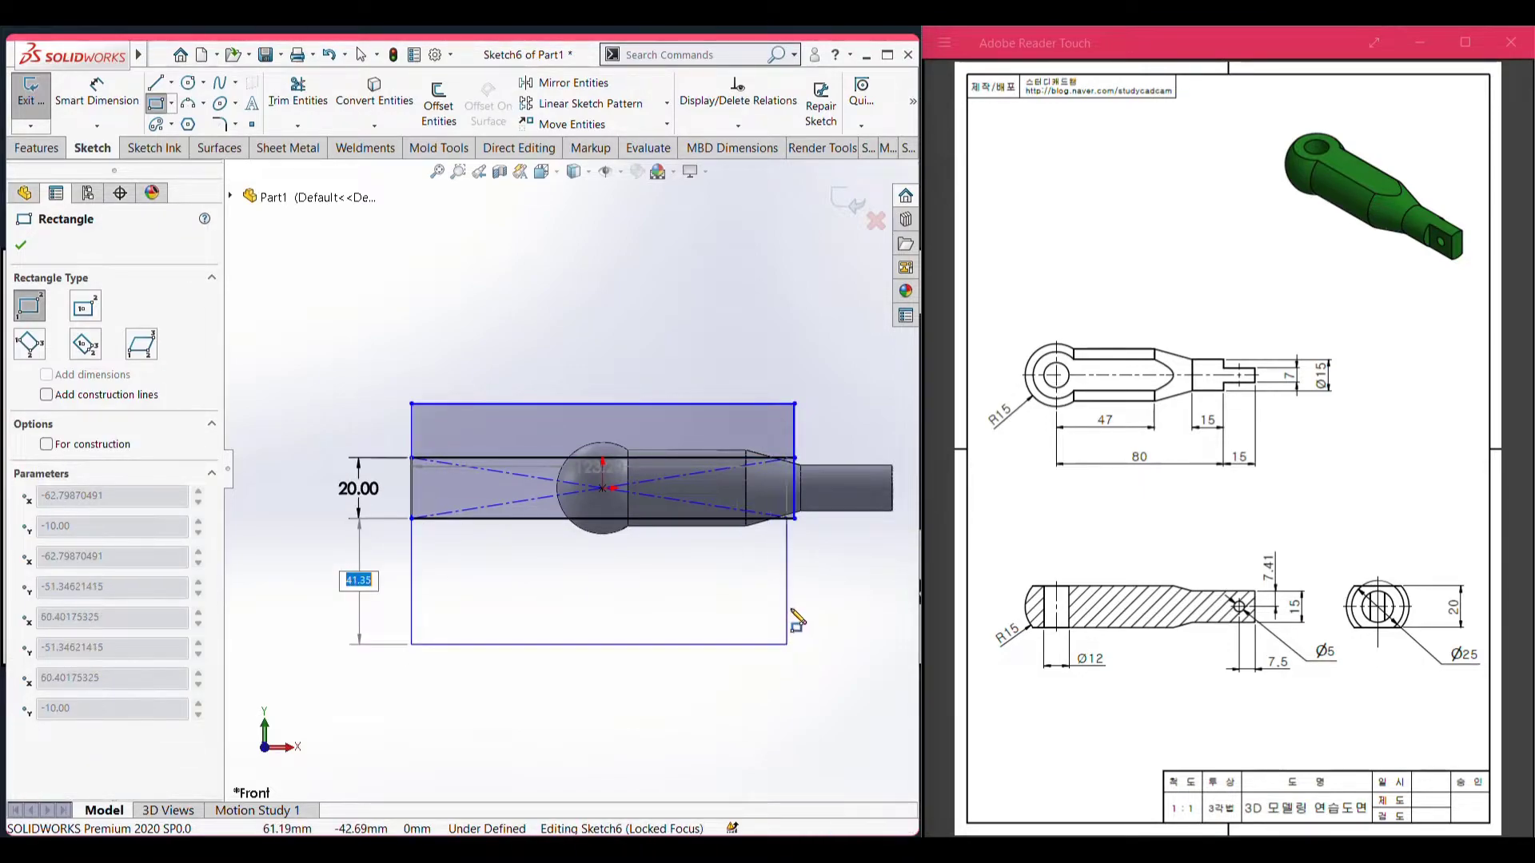
{"action": "left_click", "coordinate": [795, 566]}
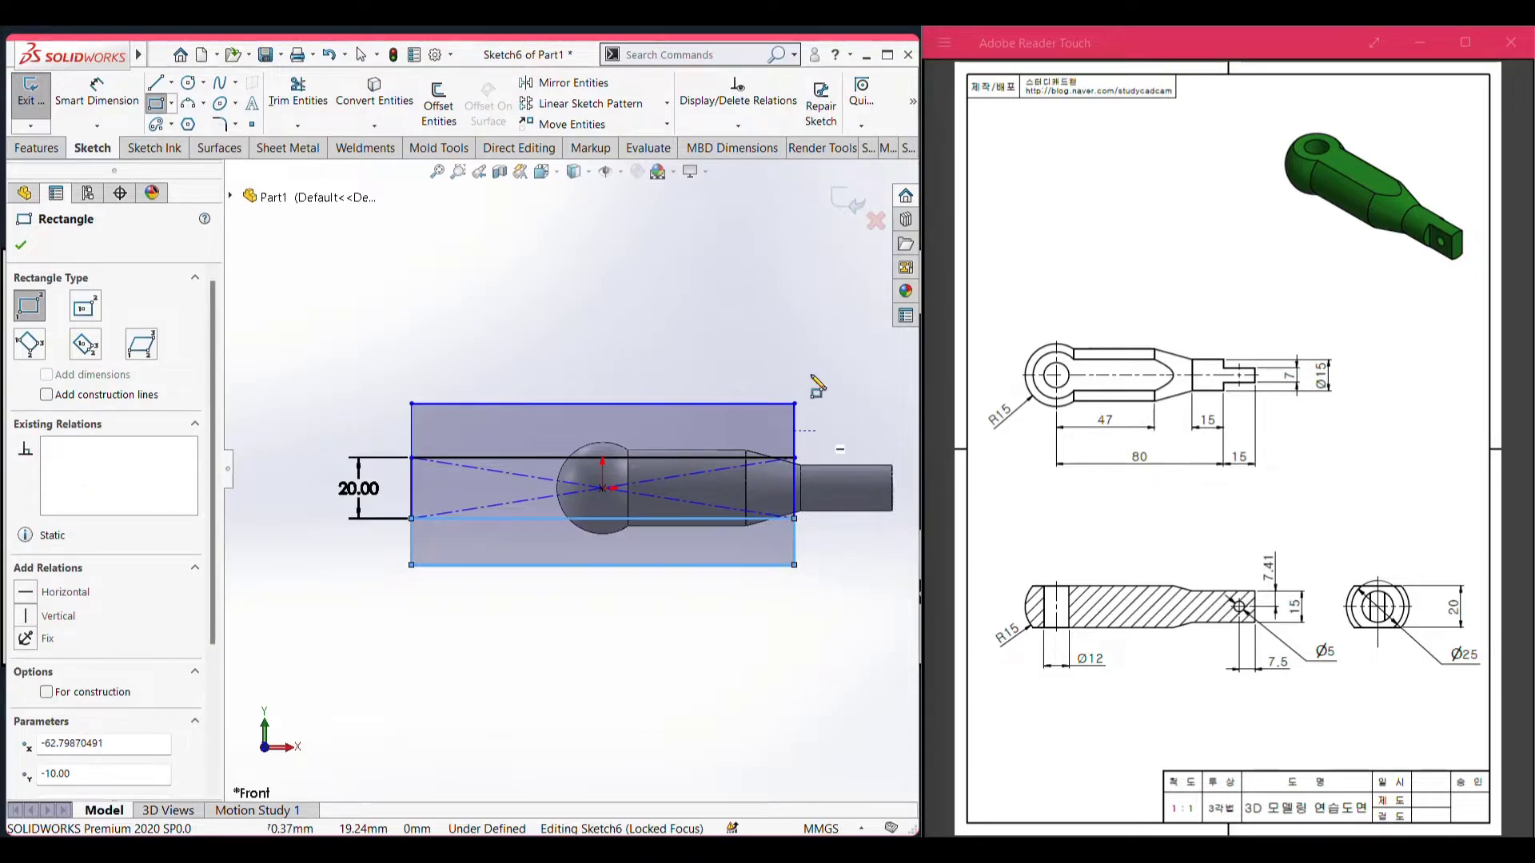
- Trim away the middle rectangle's vertical edges and diagonal centre lines, then view isometric
{"action": "right_click_drag", "start_coordinate": [496, 315], "coordinate": [496, 370]}
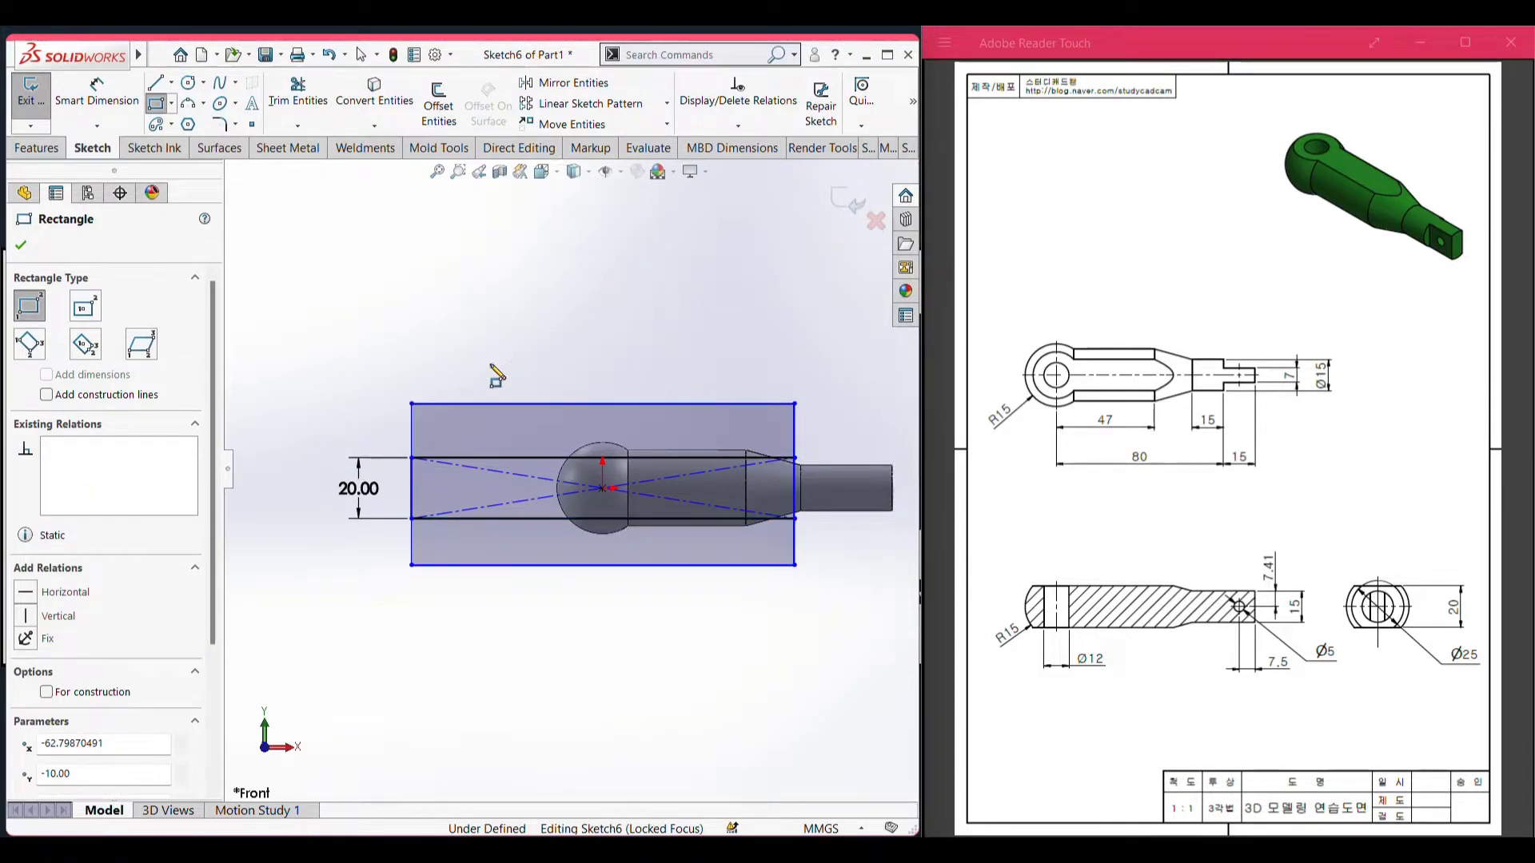
{"action": "left_click_drag", "start_coordinate": [812, 487], "coordinate": [382, 483]}
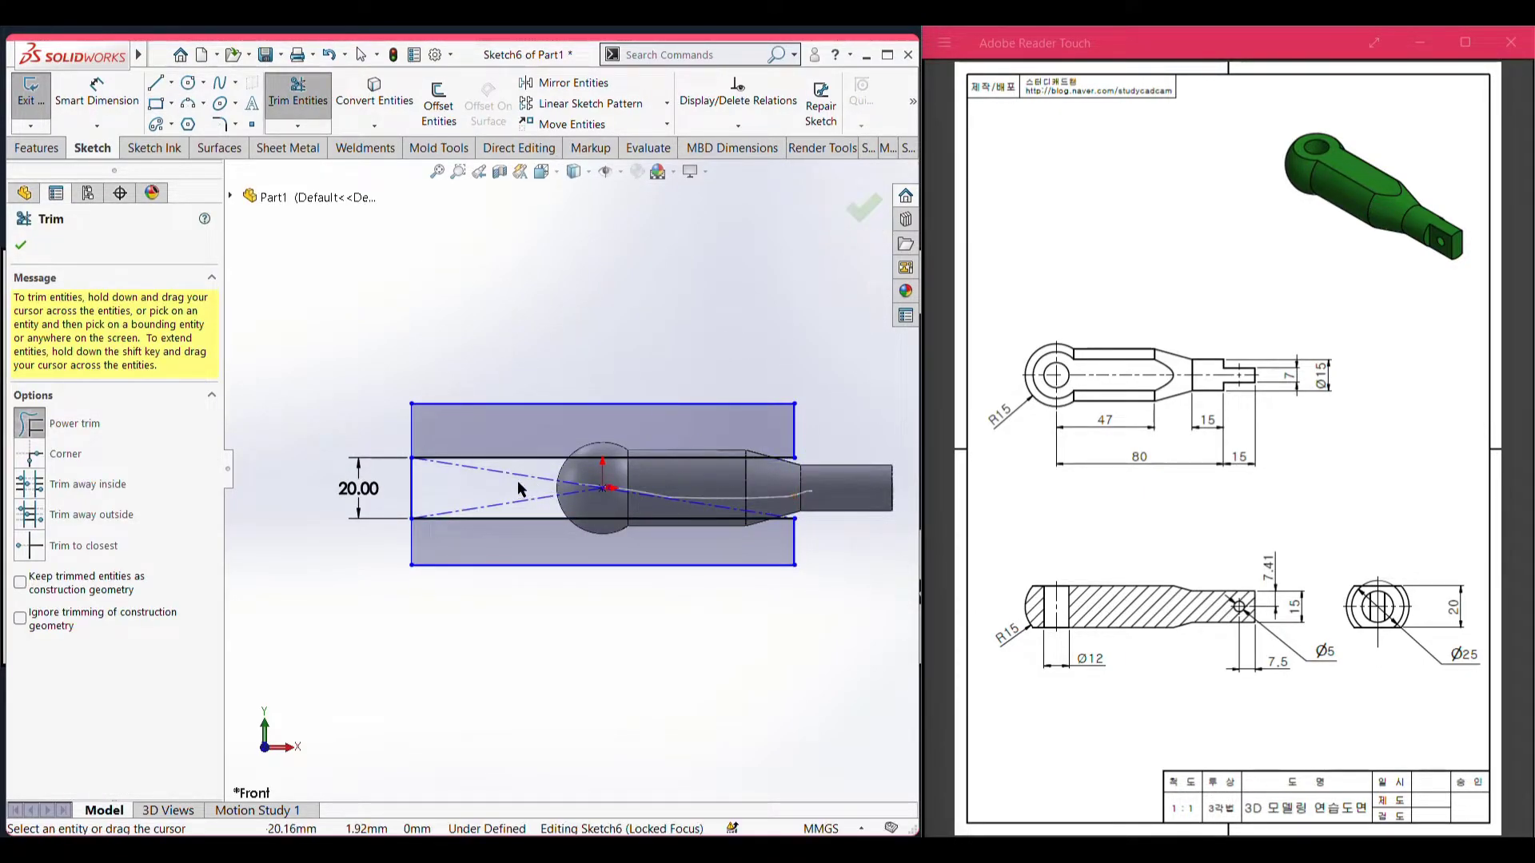
{"action": "mouse_move", "coordinate": [496, 486]}
{"action": "left_mouse_down"}
{"action": "mouse_move", "coordinate": [664, 501]}
{"action": "mouse_move", "coordinate": [683, 486]}
{"action": "left_mouse_up"}
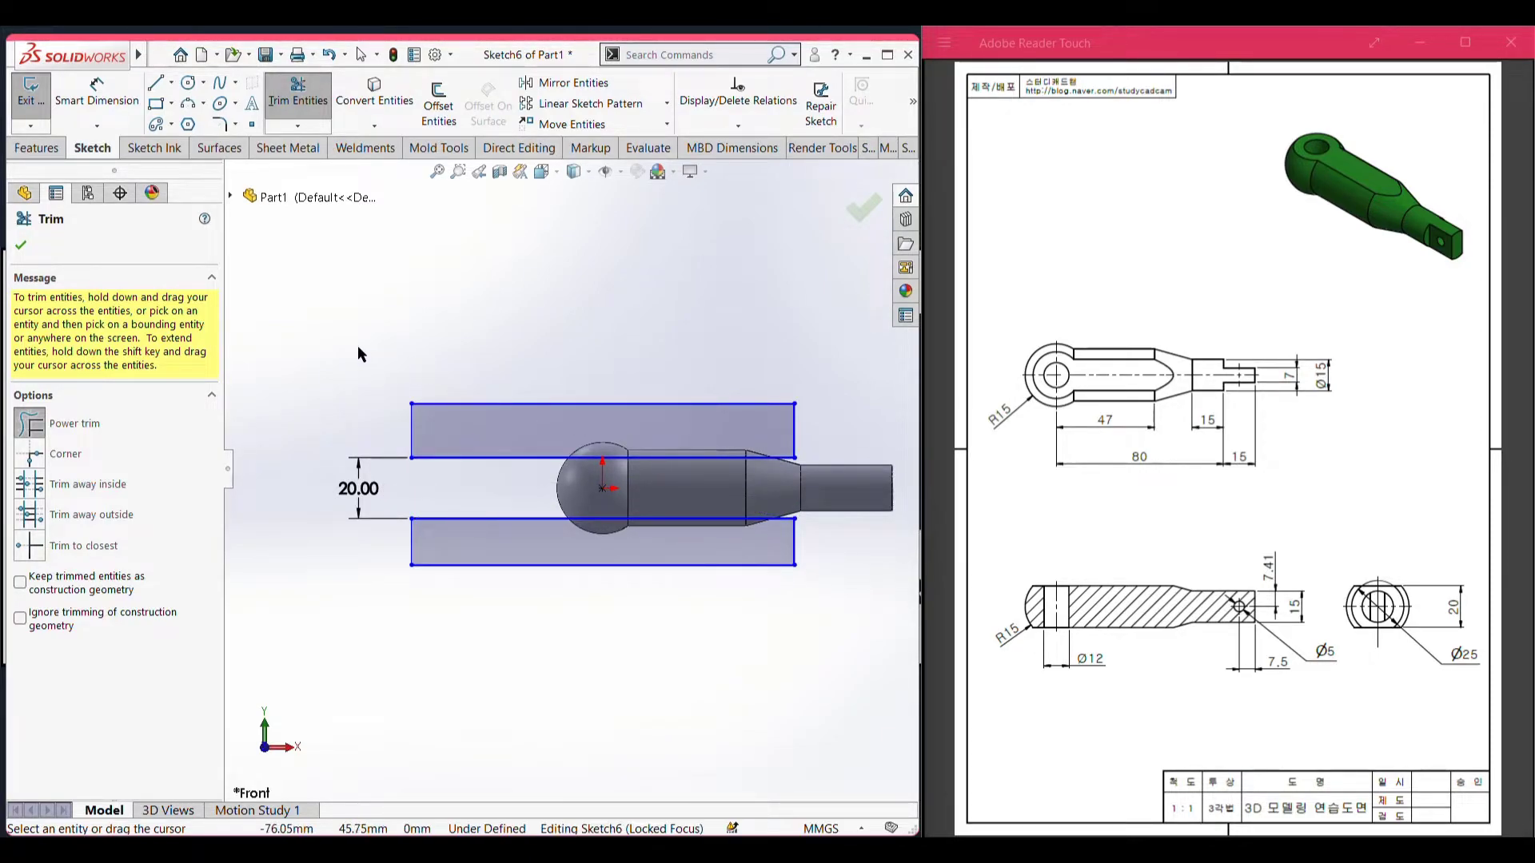
{"action": "left_click", "coordinate": [20, 246]}
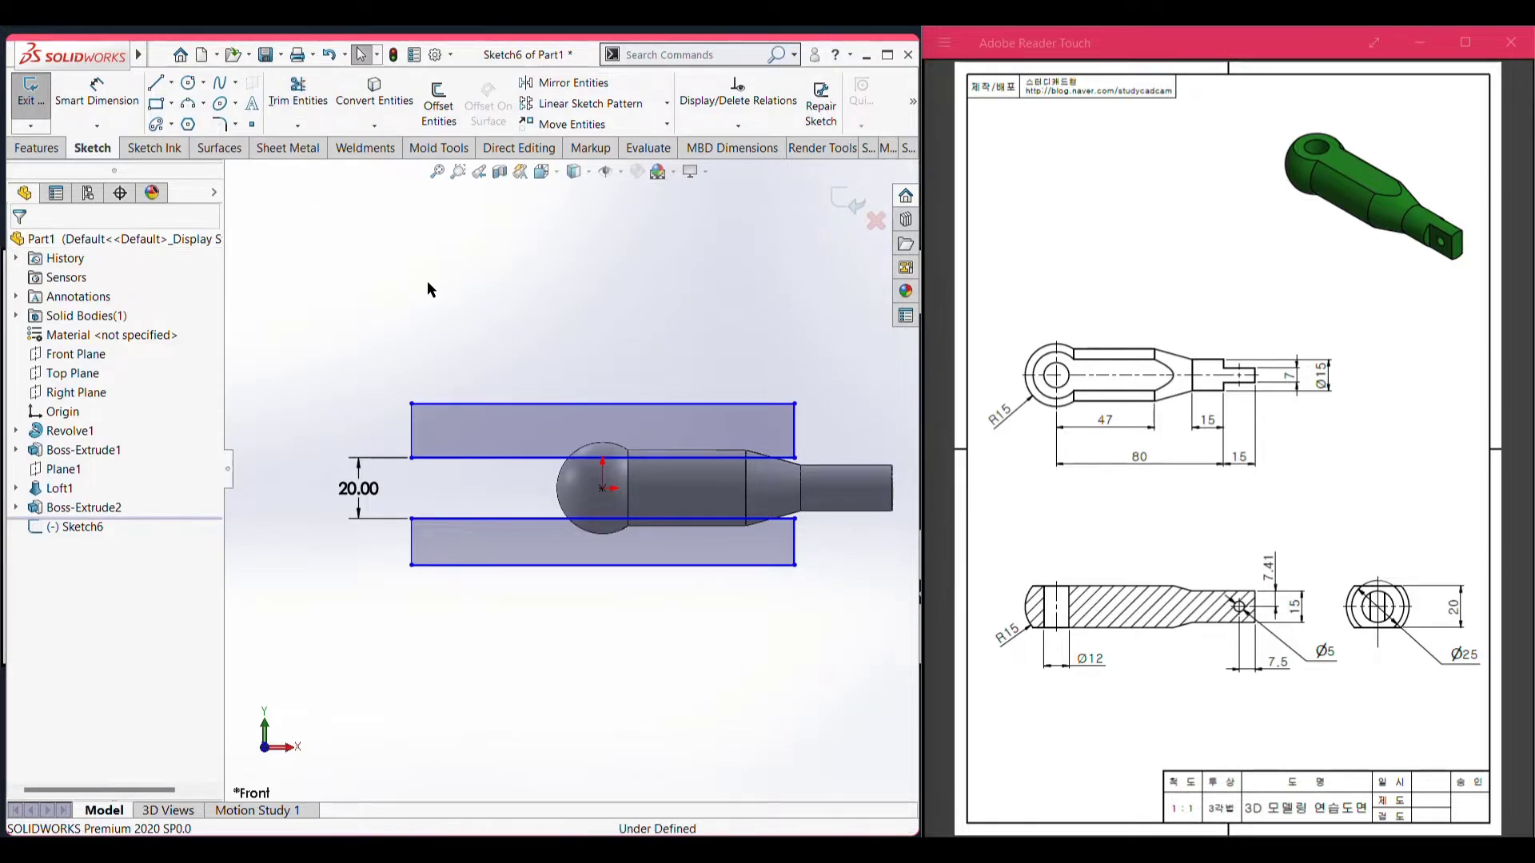
{"action": "middle_click_drag", "start_coordinate": [427, 280], "coordinate": [429, 289]}
{"action": "key", "text": "ctrl+7"}
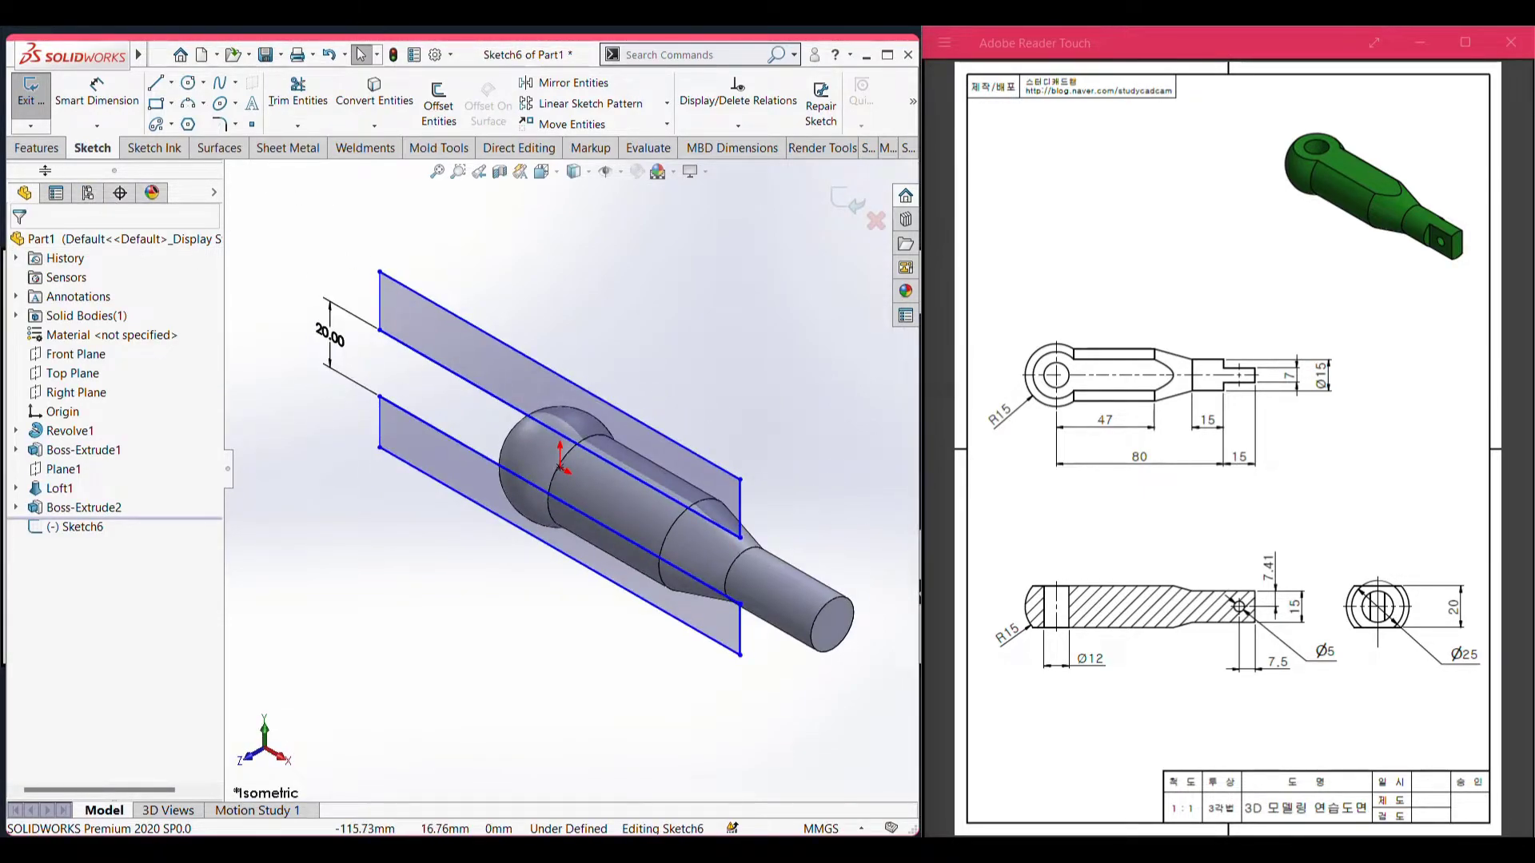
- Start an extruded cut from the strip sketch with Direction 1 set to Through All - Both
{"action": "left_click", "coordinate": [37, 147]}
{"action": "left_click", "coordinate": [282, 104]}
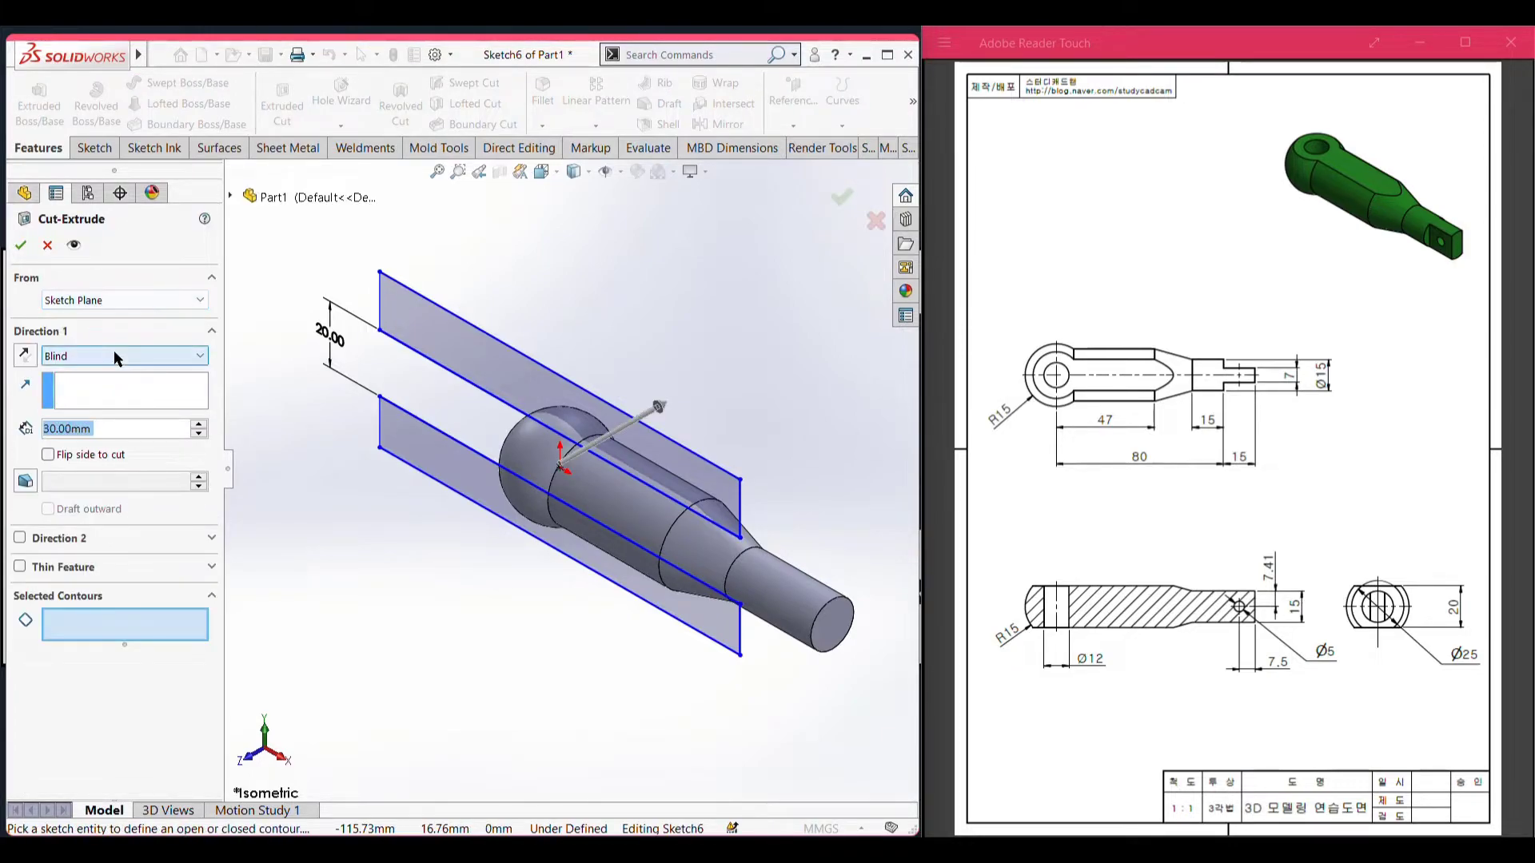
{"action": "left_click", "coordinate": [114, 353]}
{"action": "left_click", "coordinate": [134, 400]}
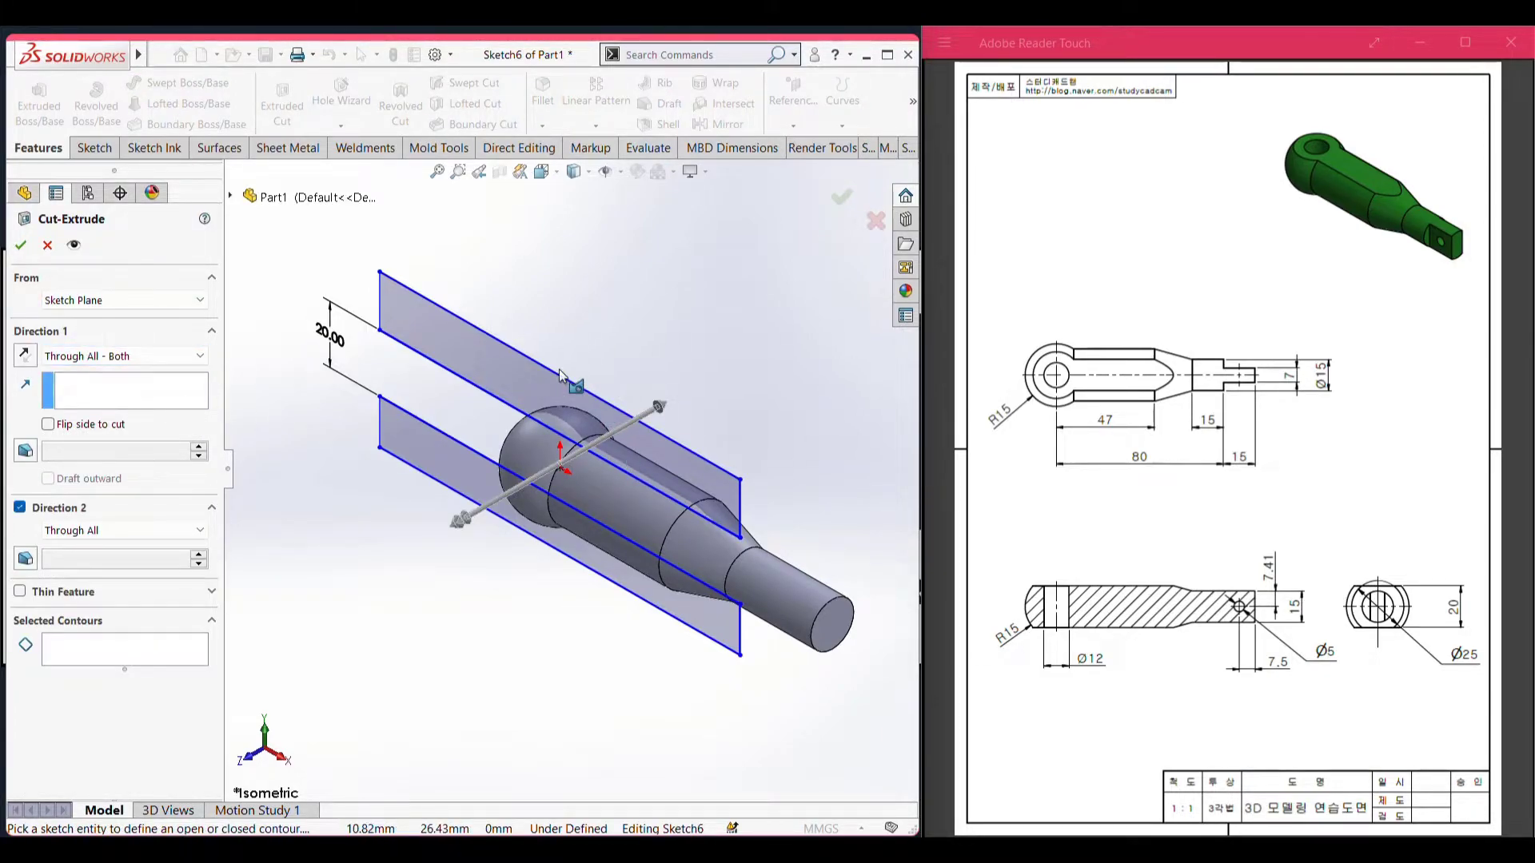
- Select the upper and lower strips as the cut contours and apply the cut
{"action": "left_click", "coordinate": [499, 356]}
{"action": "left_click", "coordinate": [426, 457]}
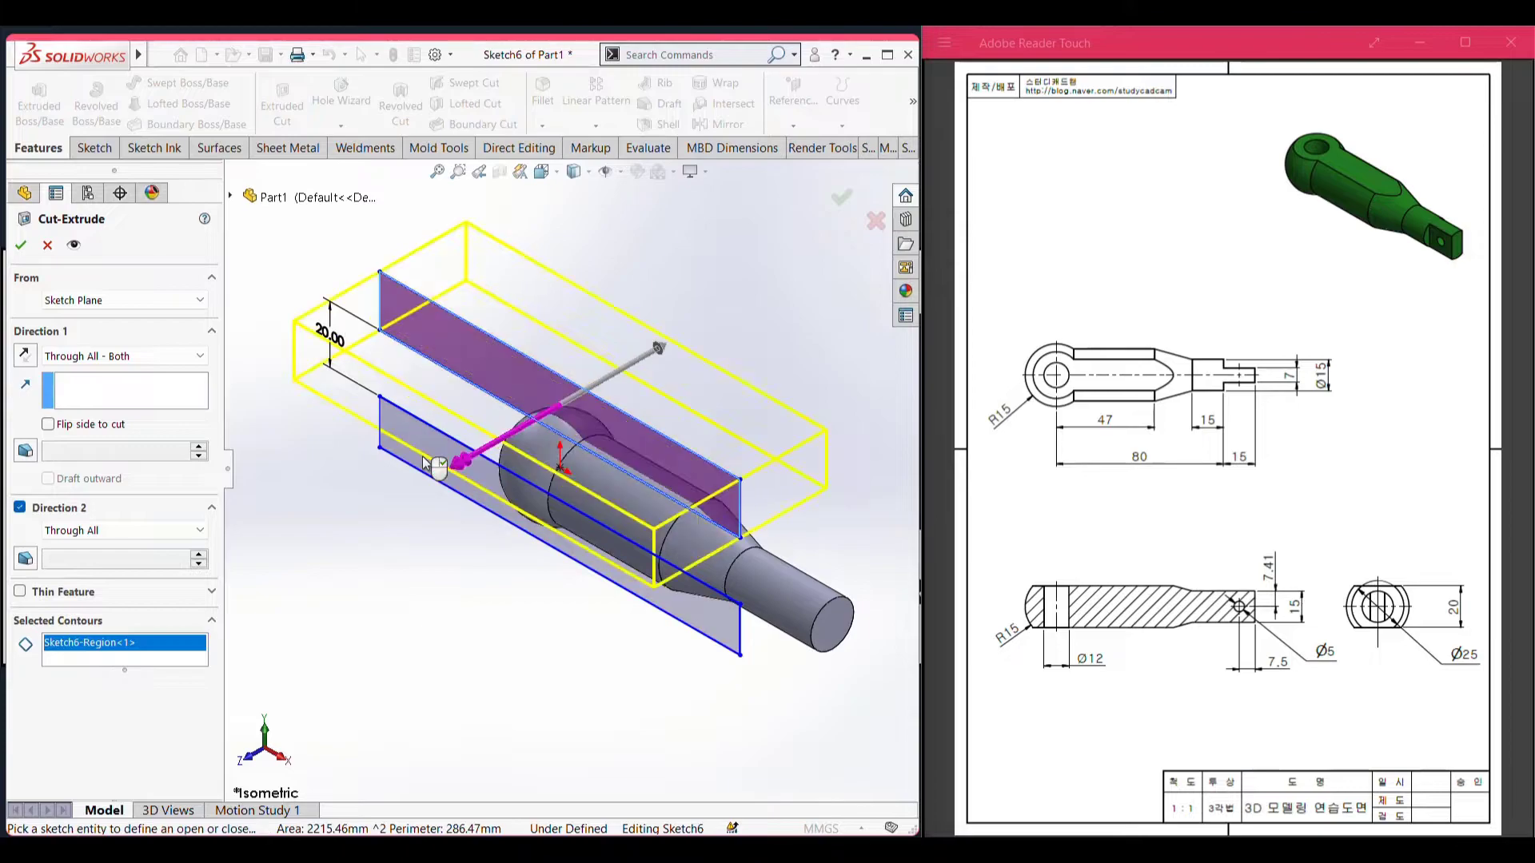
{"action": "right_click", "coordinate": [118, 651]}
{"action": "left_click", "coordinate": [160, 658]}
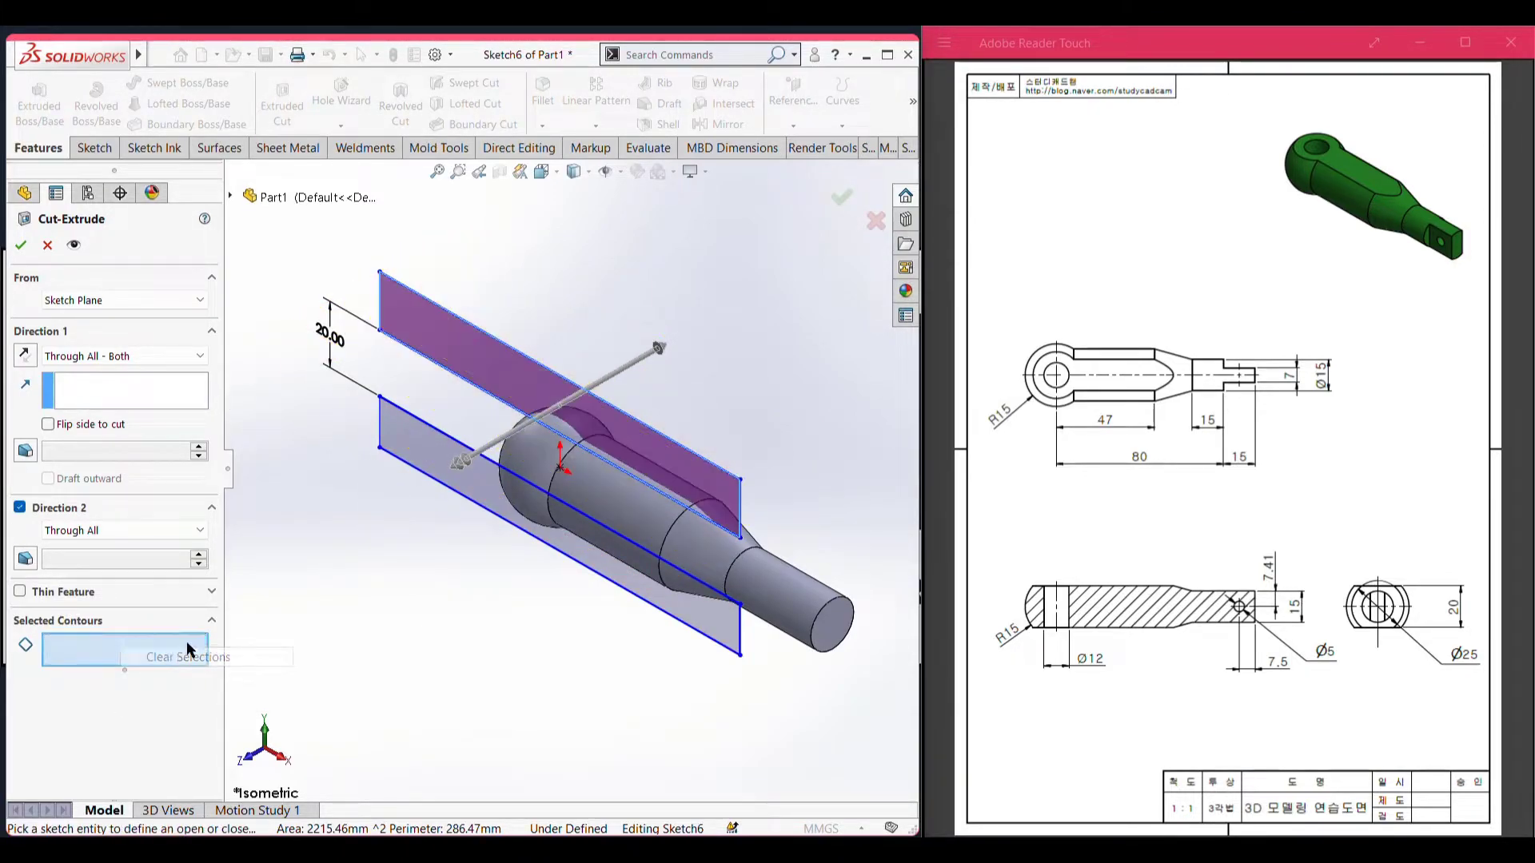
{"action": "left_click", "coordinate": [480, 364]}
{"action": "left_click", "coordinate": [636, 585]}
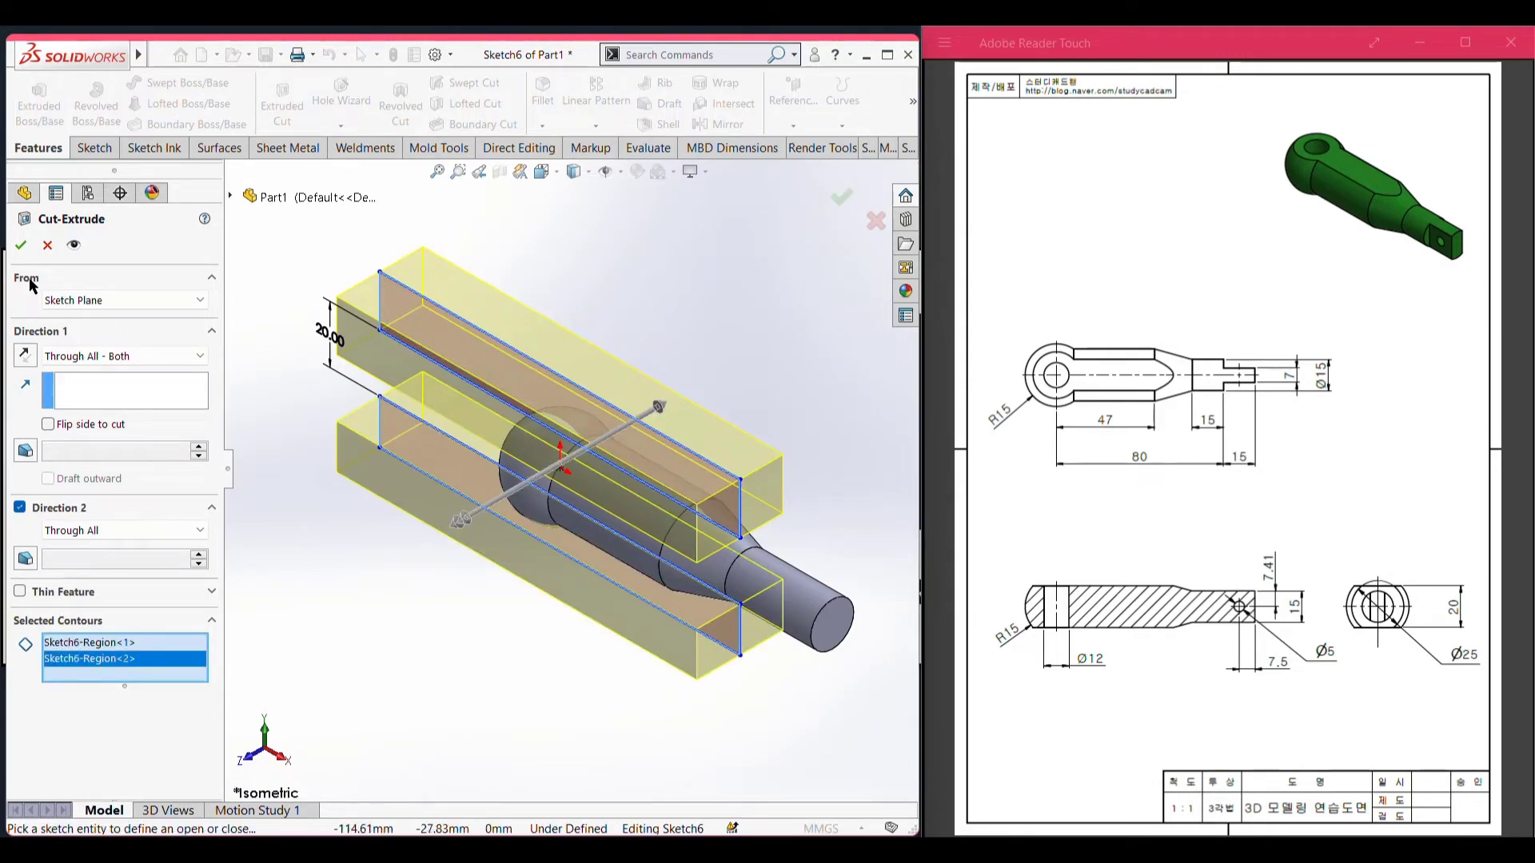
{"action": "left_click", "coordinate": [21, 245]}
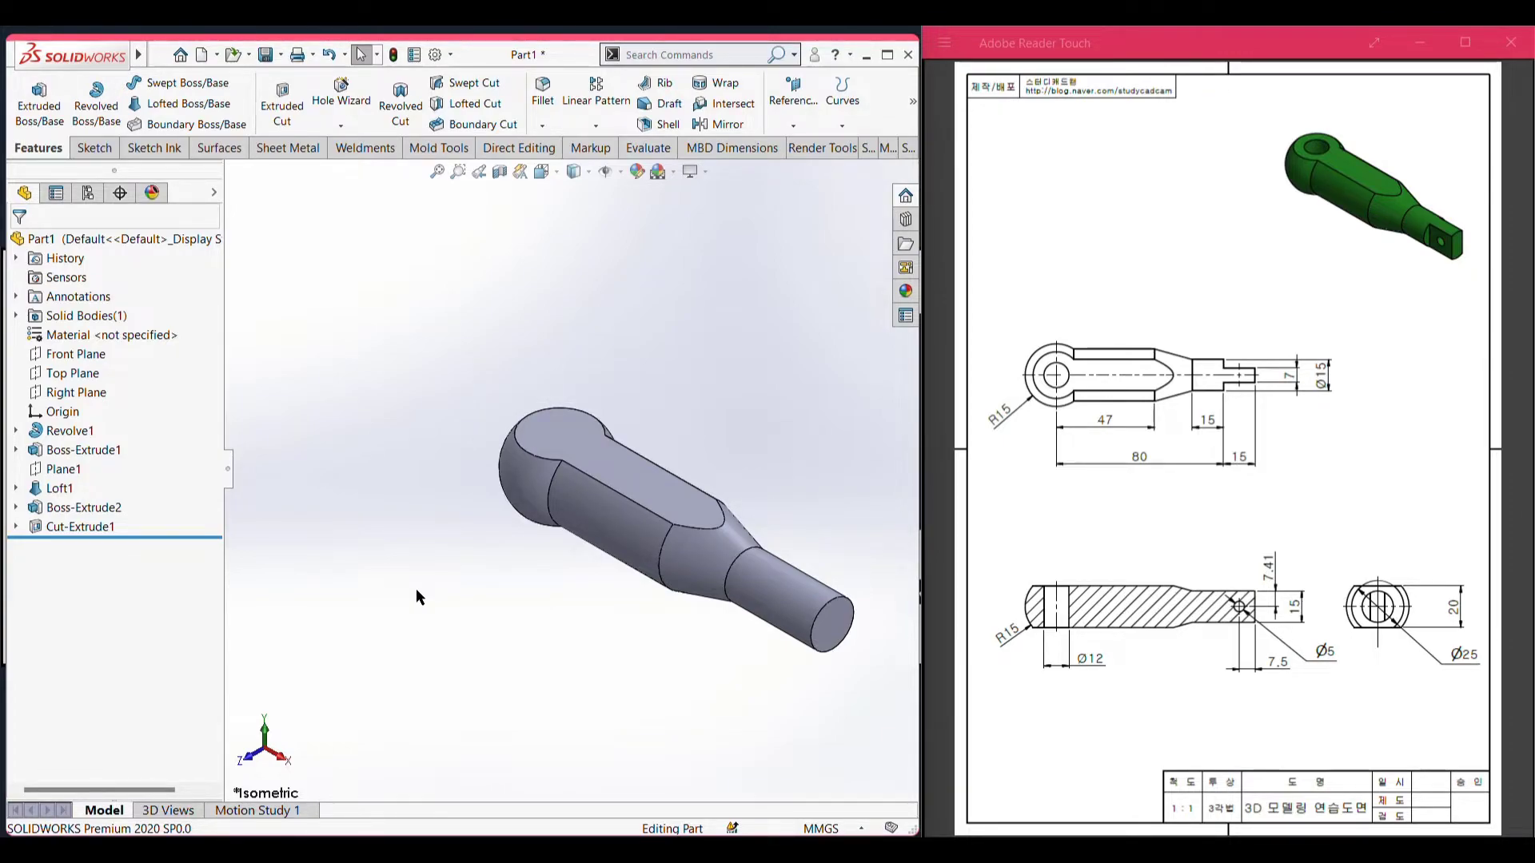
- Sketch a Ø12 circle centred on the origin of the eye's flat face
{"action": "right_click", "coordinate": [562, 428]}
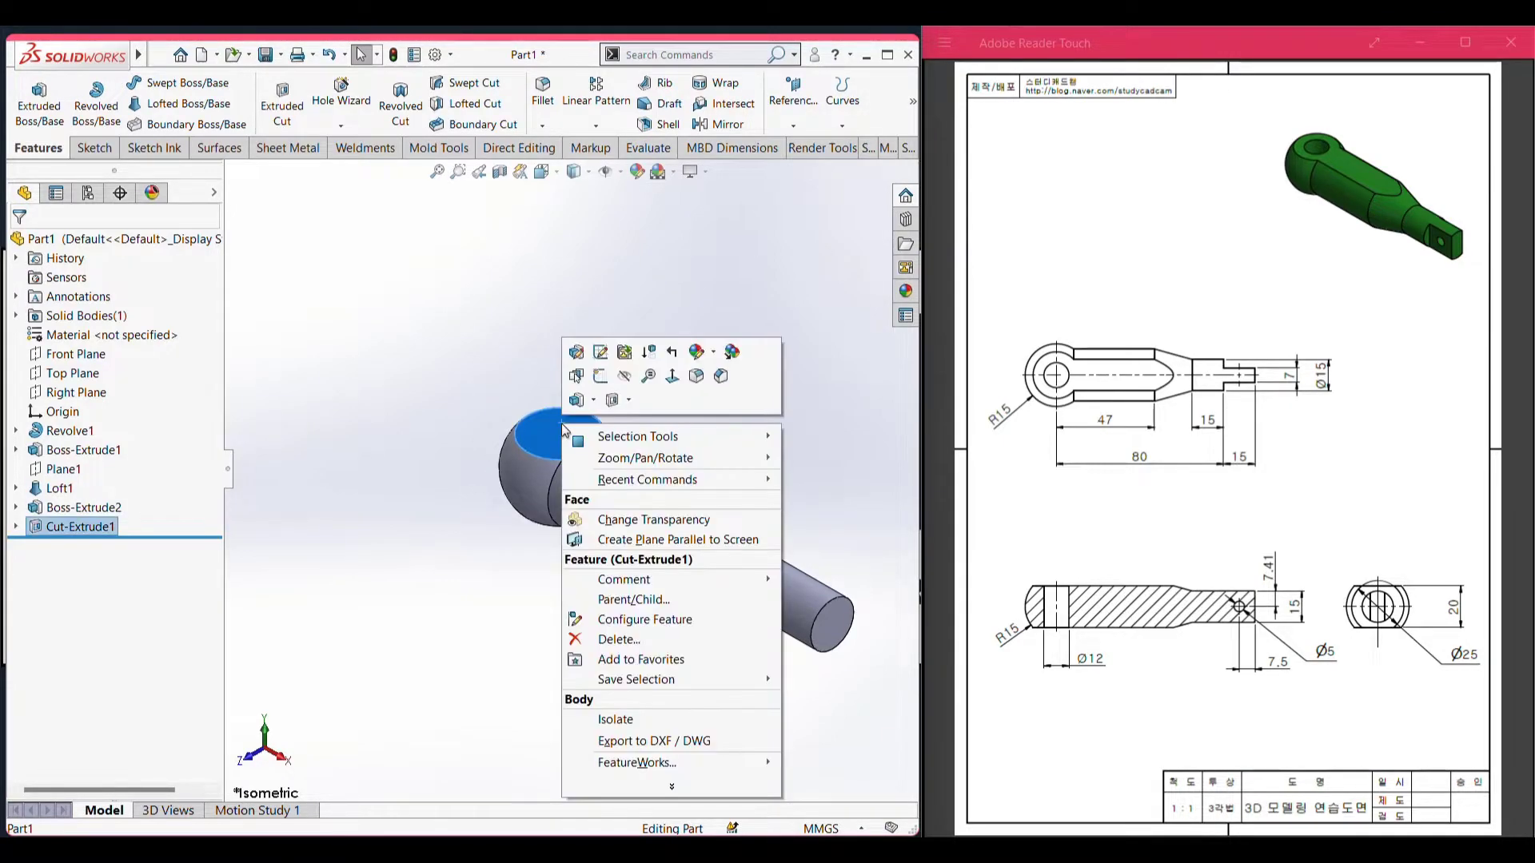
{"action": "left_click", "coordinate": [600, 376]}
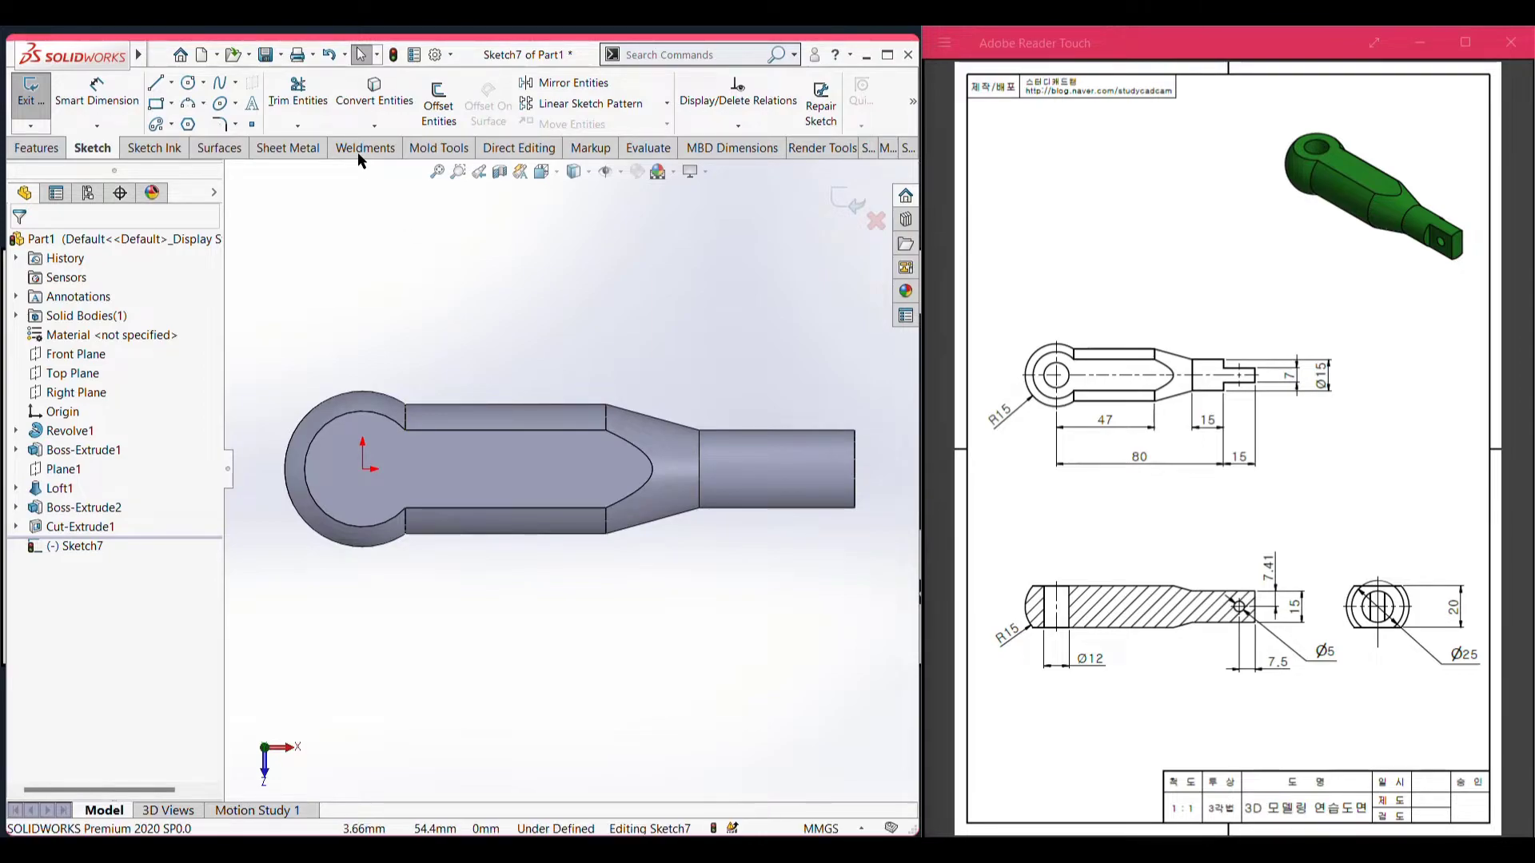
{"action": "left_click", "coordinate": [191, 83]}
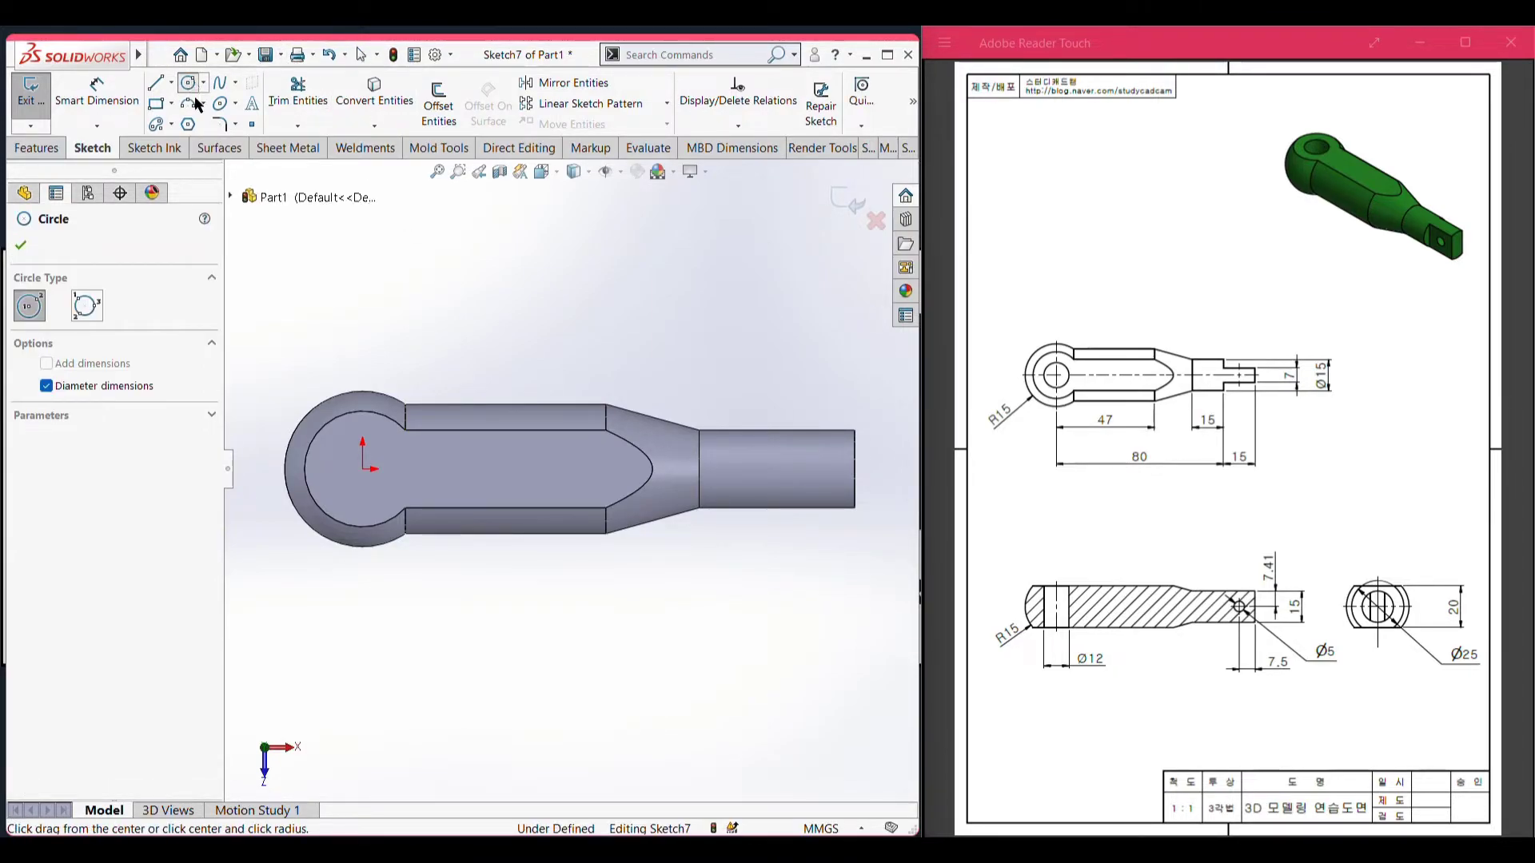
{"action": "left_click", "coordinate": [364, 469]}
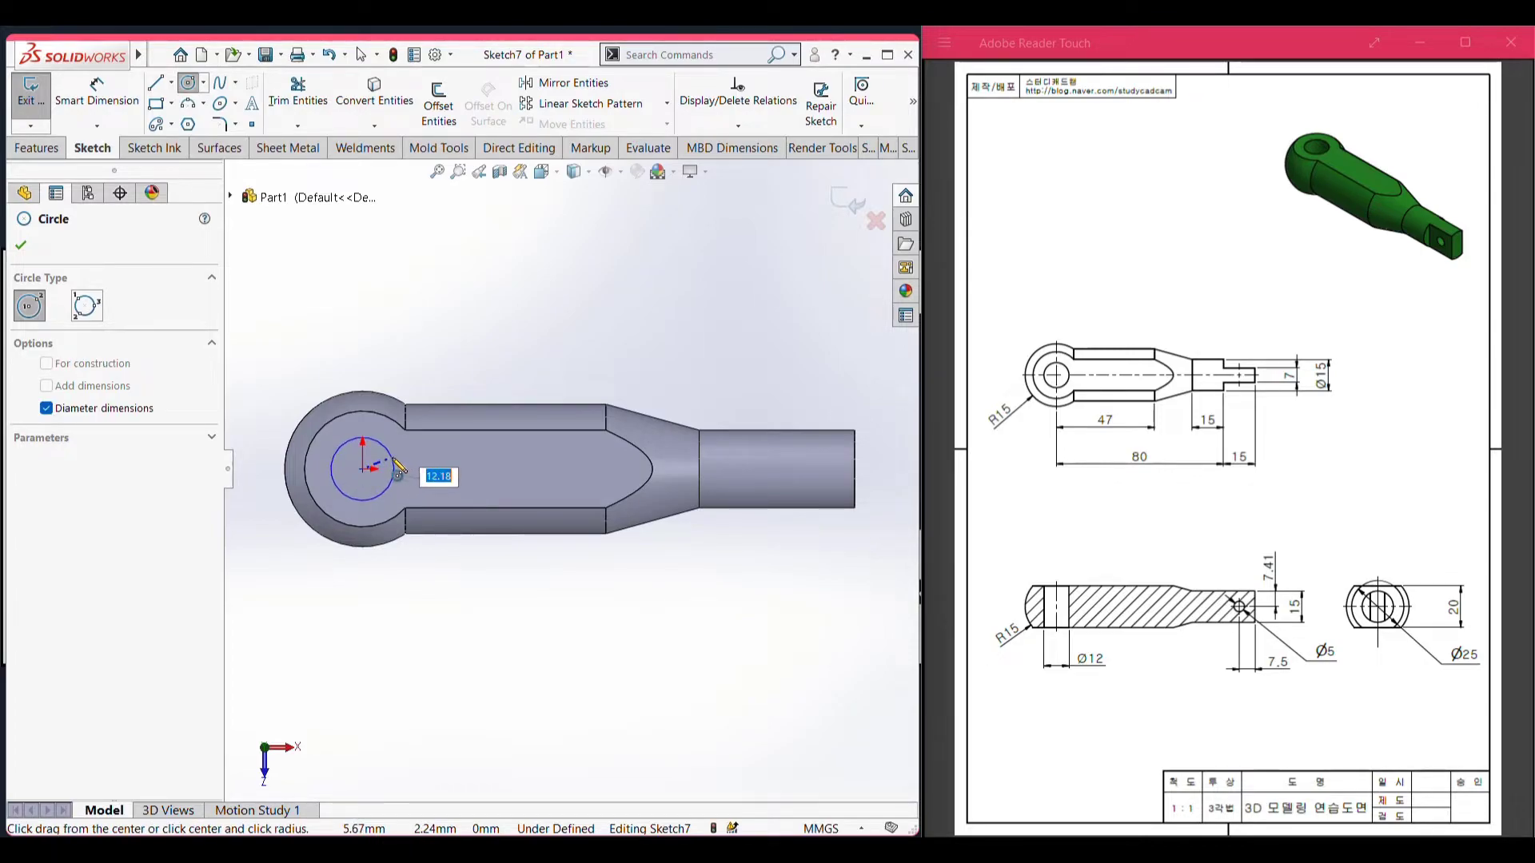
{"action": "type", "text": "12"}
{"action": "key", "text": "Return"}
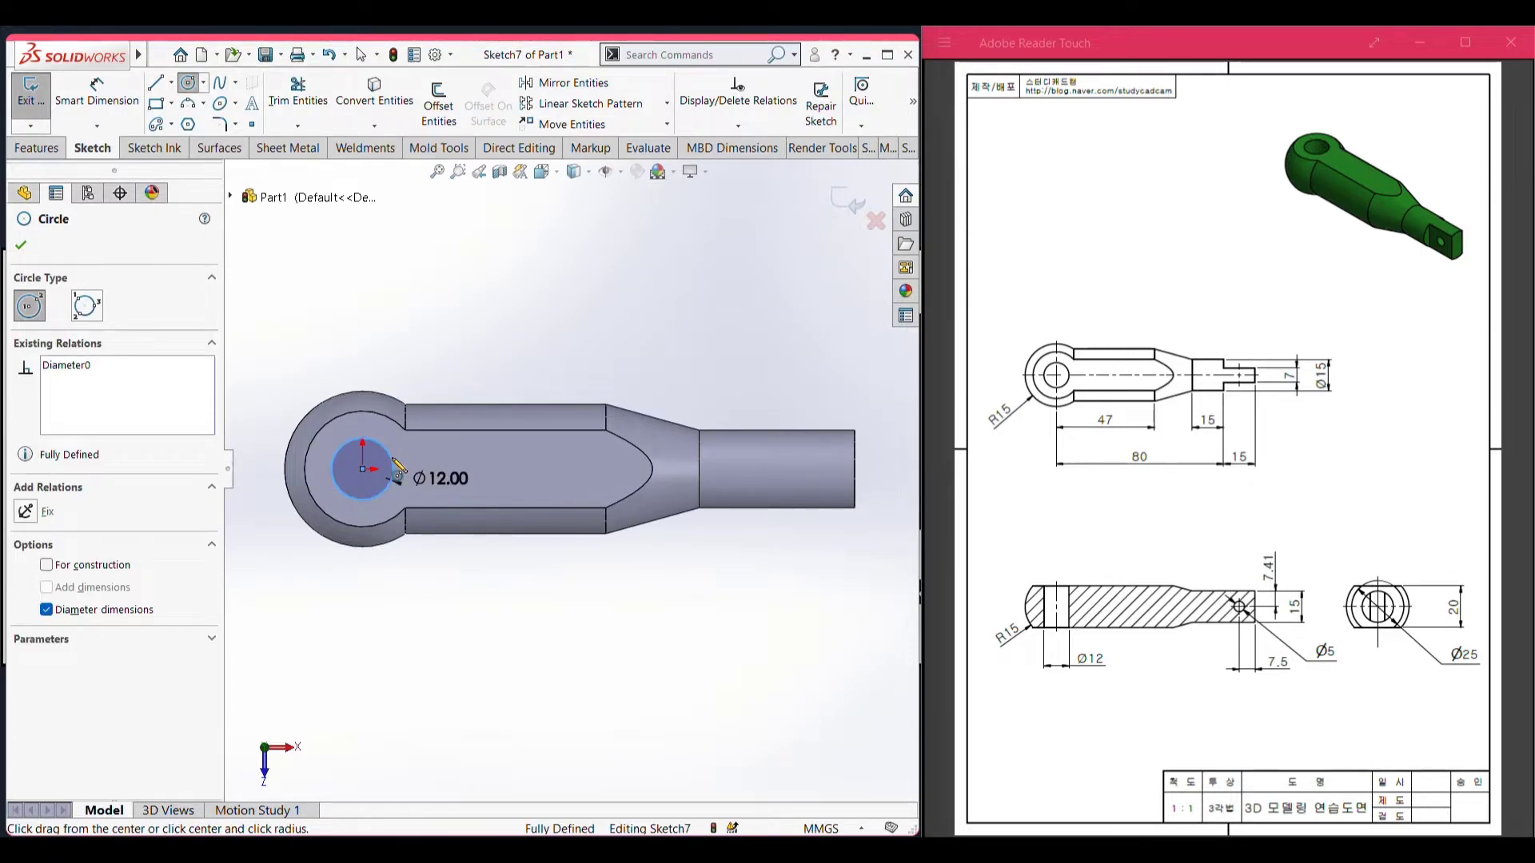
{"action": "key", "text": "ctrl+7"}
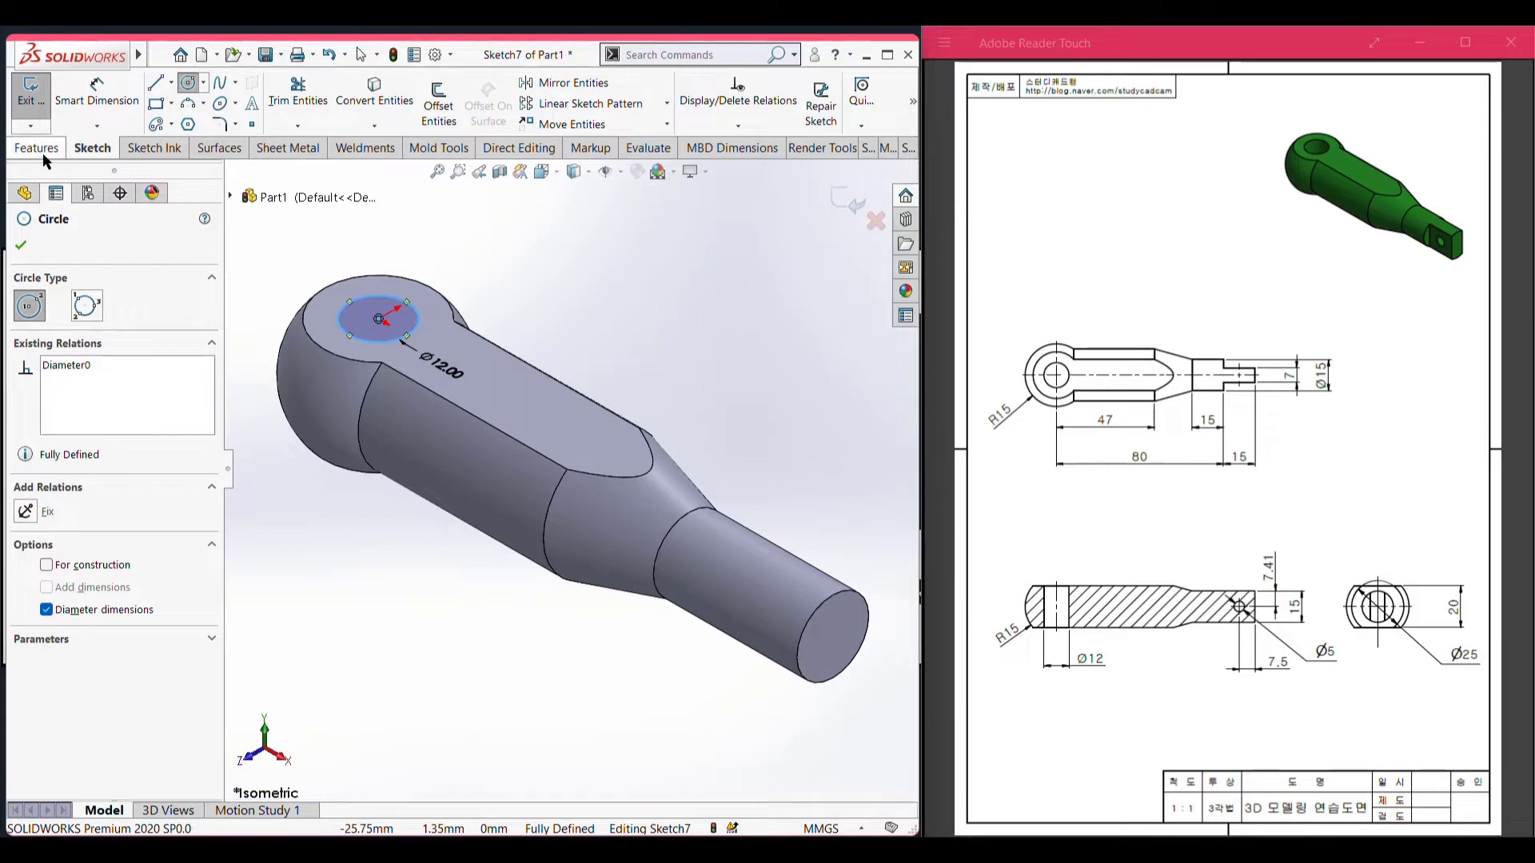
- Extrude-cut the Ø12 circle through the eye to open the hole
{"action": "left_click", "coordinate": [35, 149]}
{"action": "left_click", "coordinate": [281, 103]}
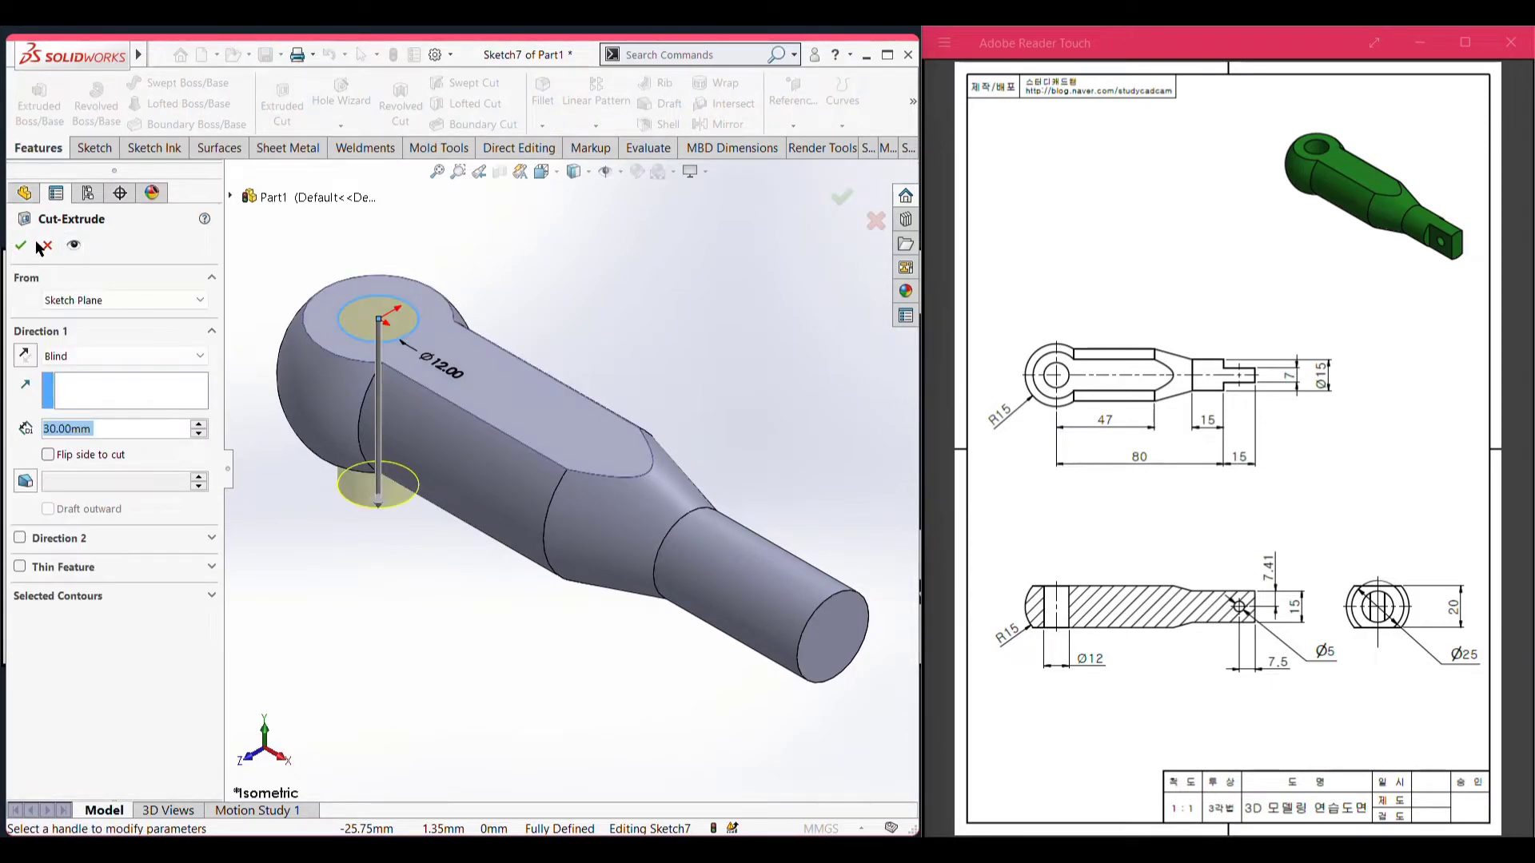
{"action": "left_click", "coordinate": [23, 247]}
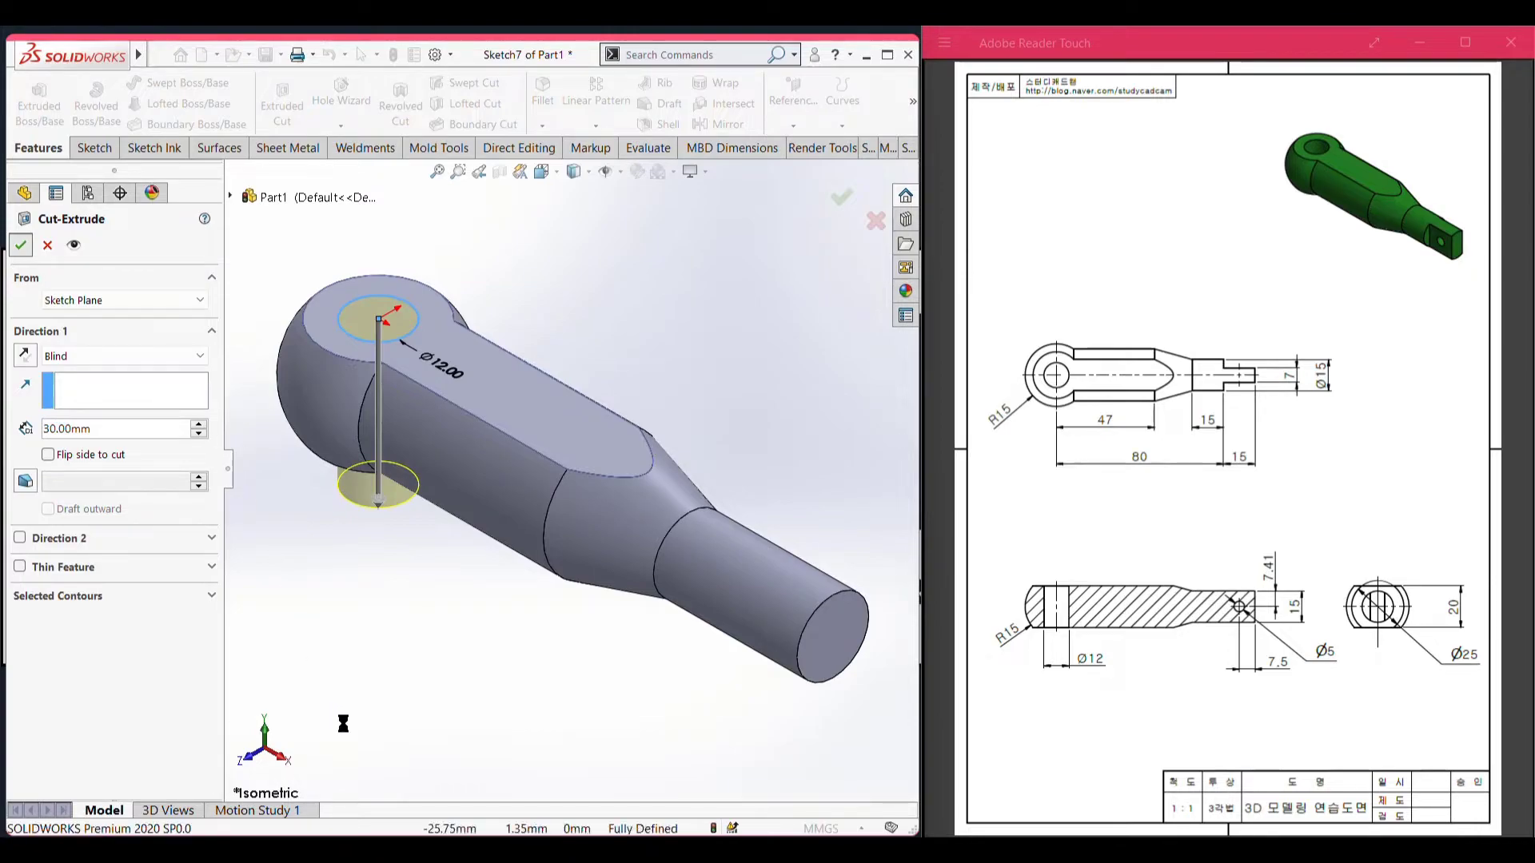
{"action": "left_click", "coordinate": [392, 682]}
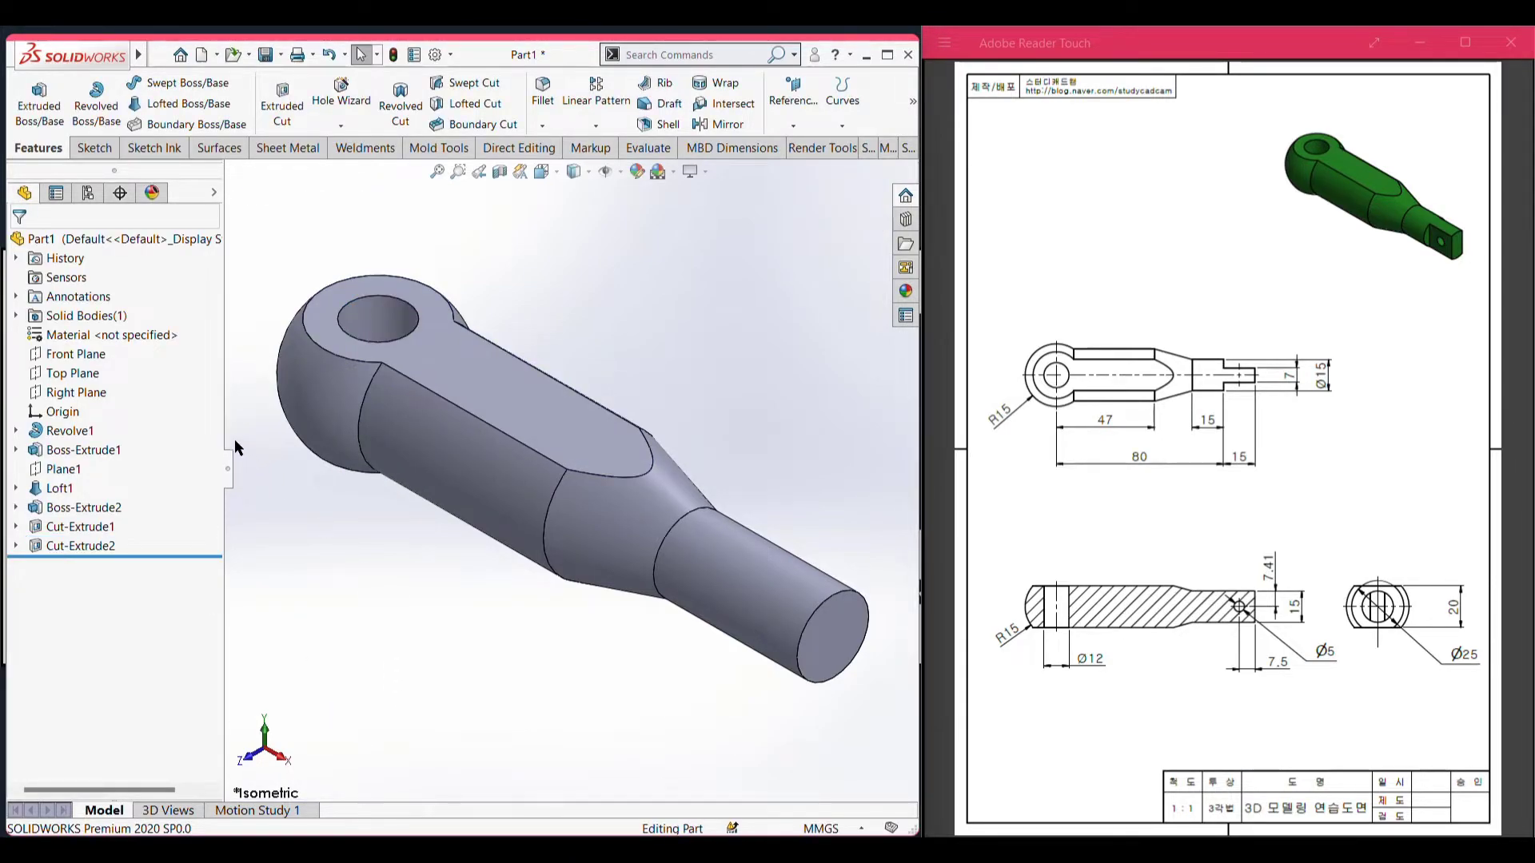
- Sketch on the Top Plane in Top view and draw a 15 × 4 rectangle at the tip's upper corner
{"action": "right_click", "coordinate": [73, 377]}
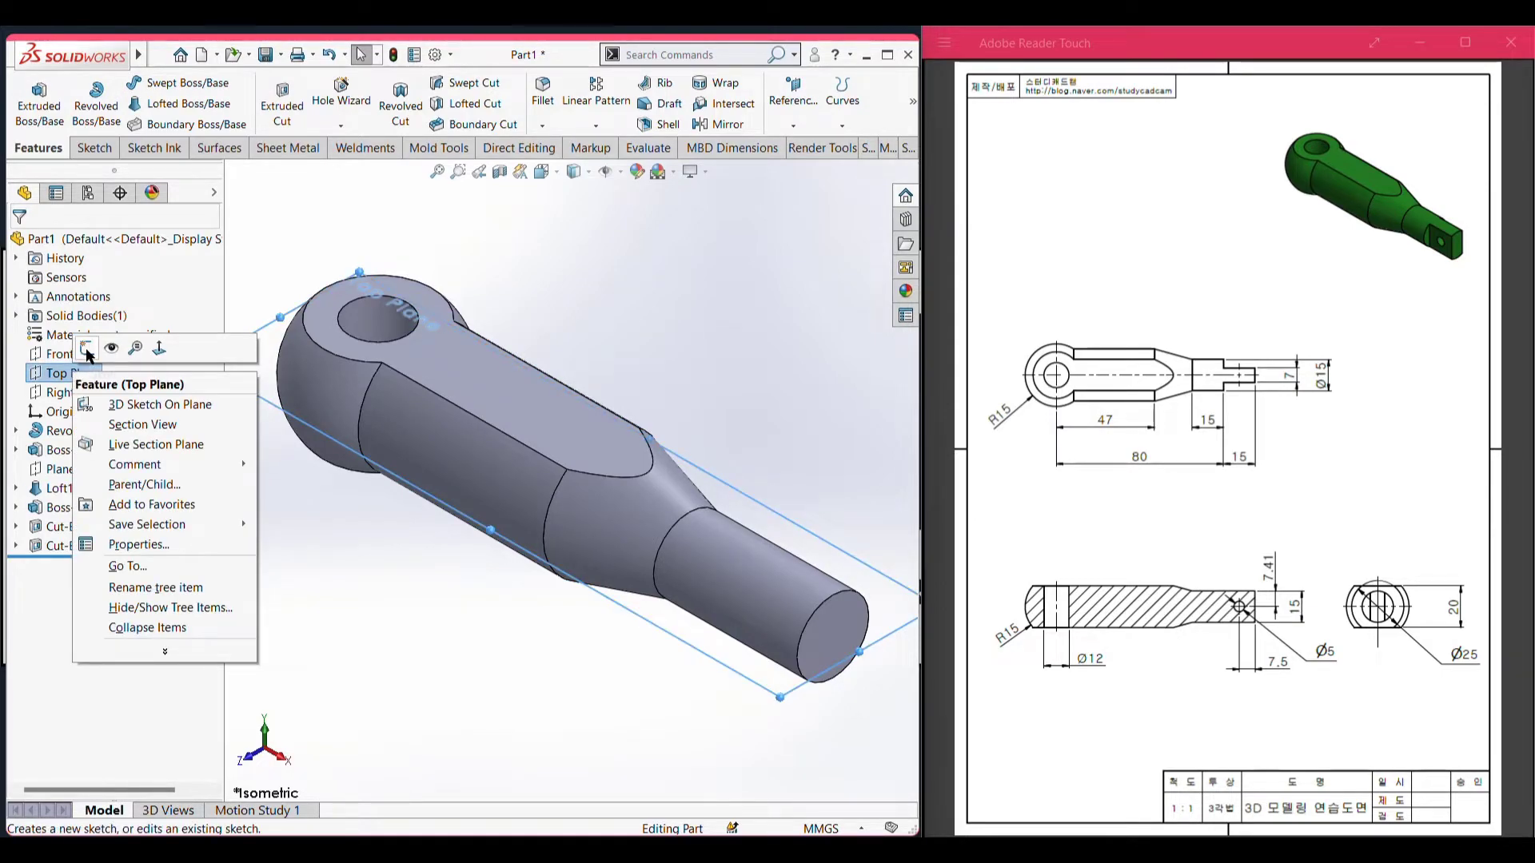
{"action": "left_click", "coordinate": [86, 349]}
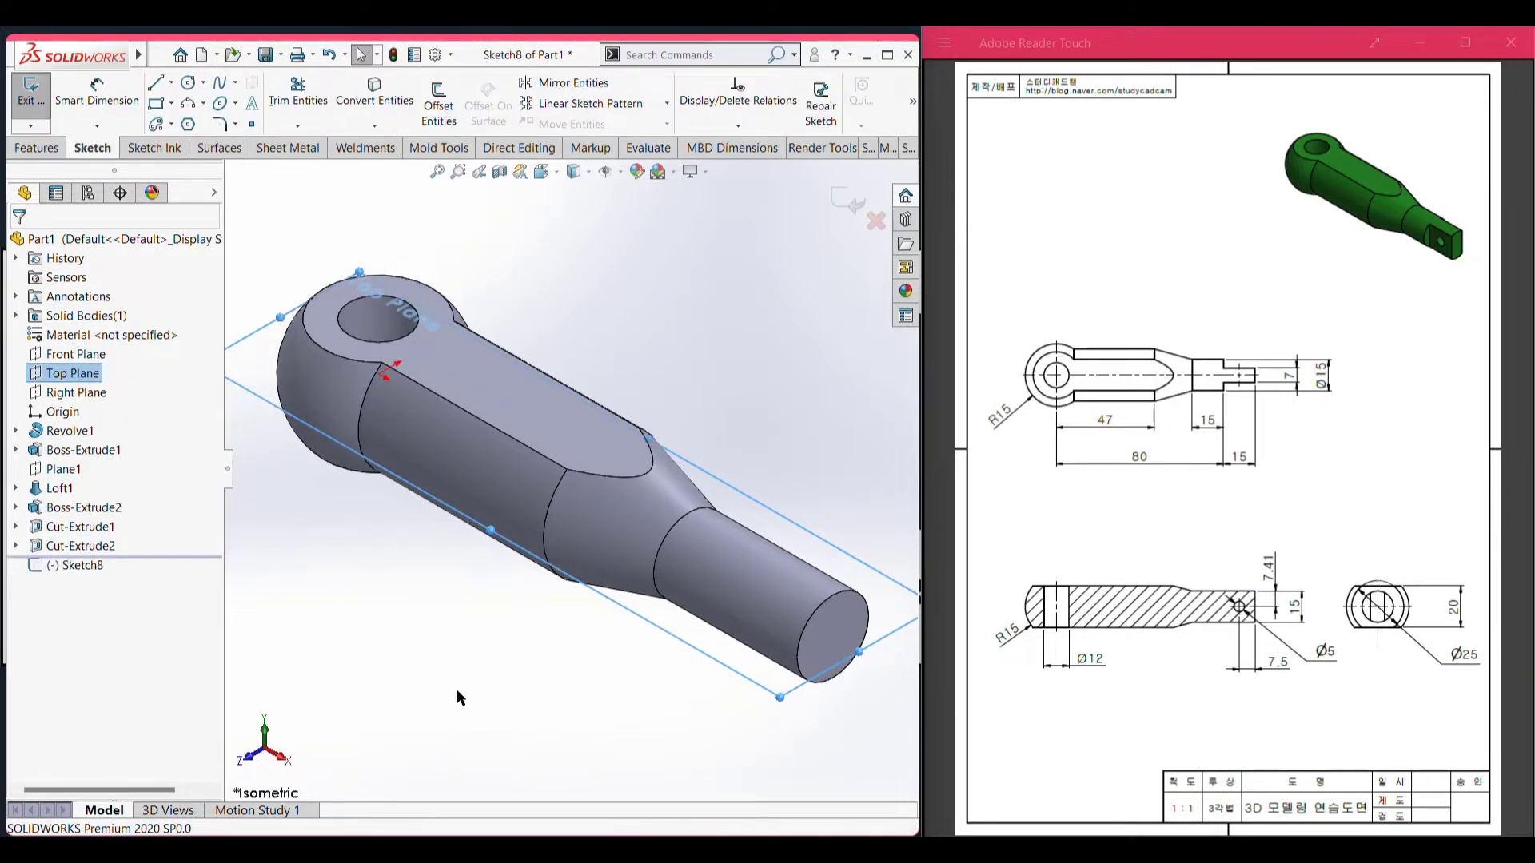
{"action": "key", "text": "ctrl+5"}
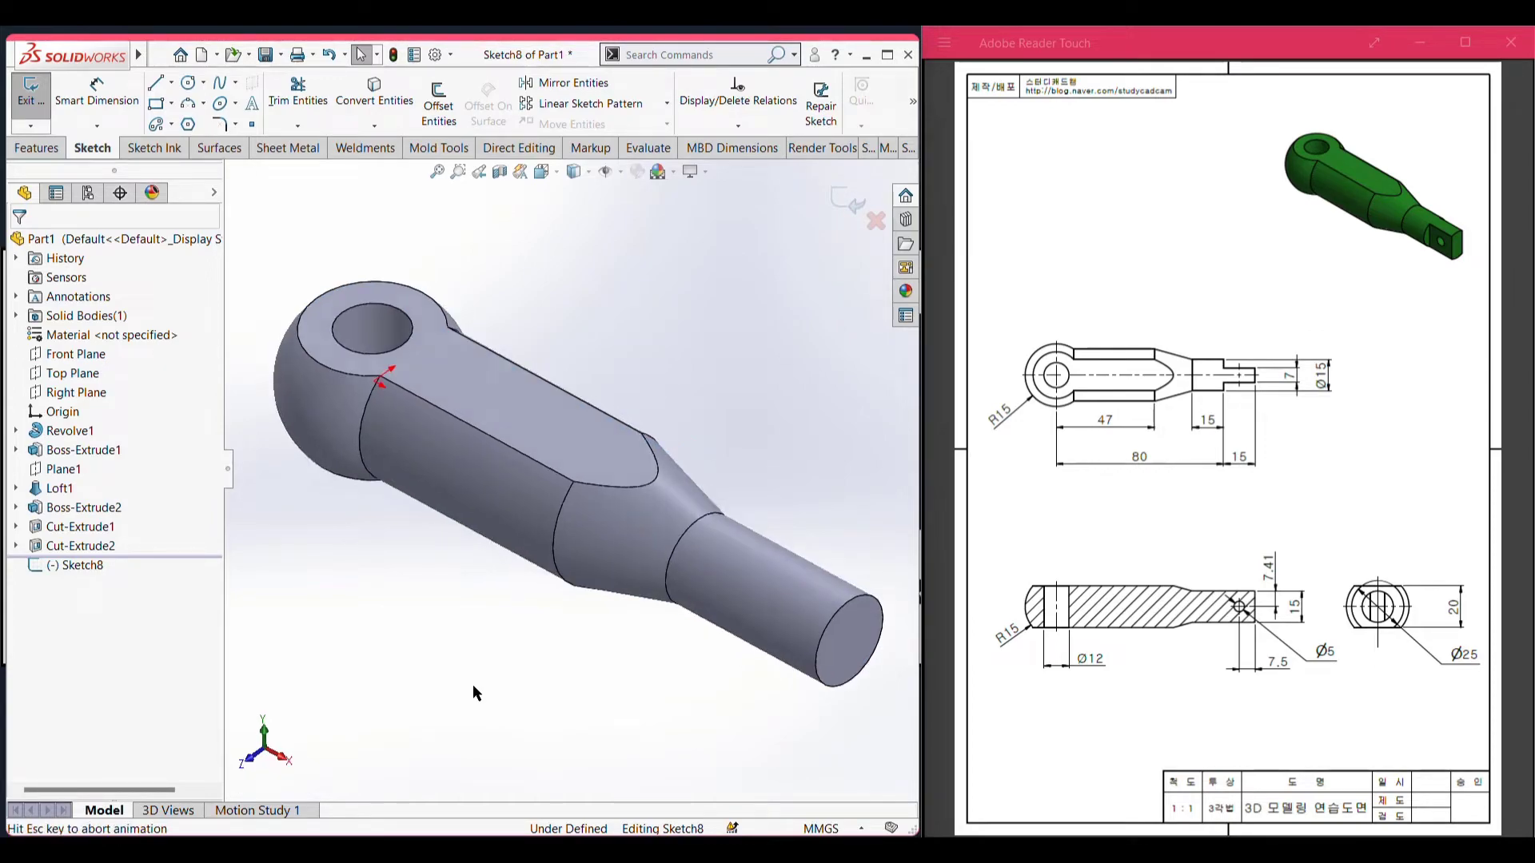
{"action": "scroll", "coordinate": [809, 508], "scroll_direction": "down", "scroll_amount": 2}
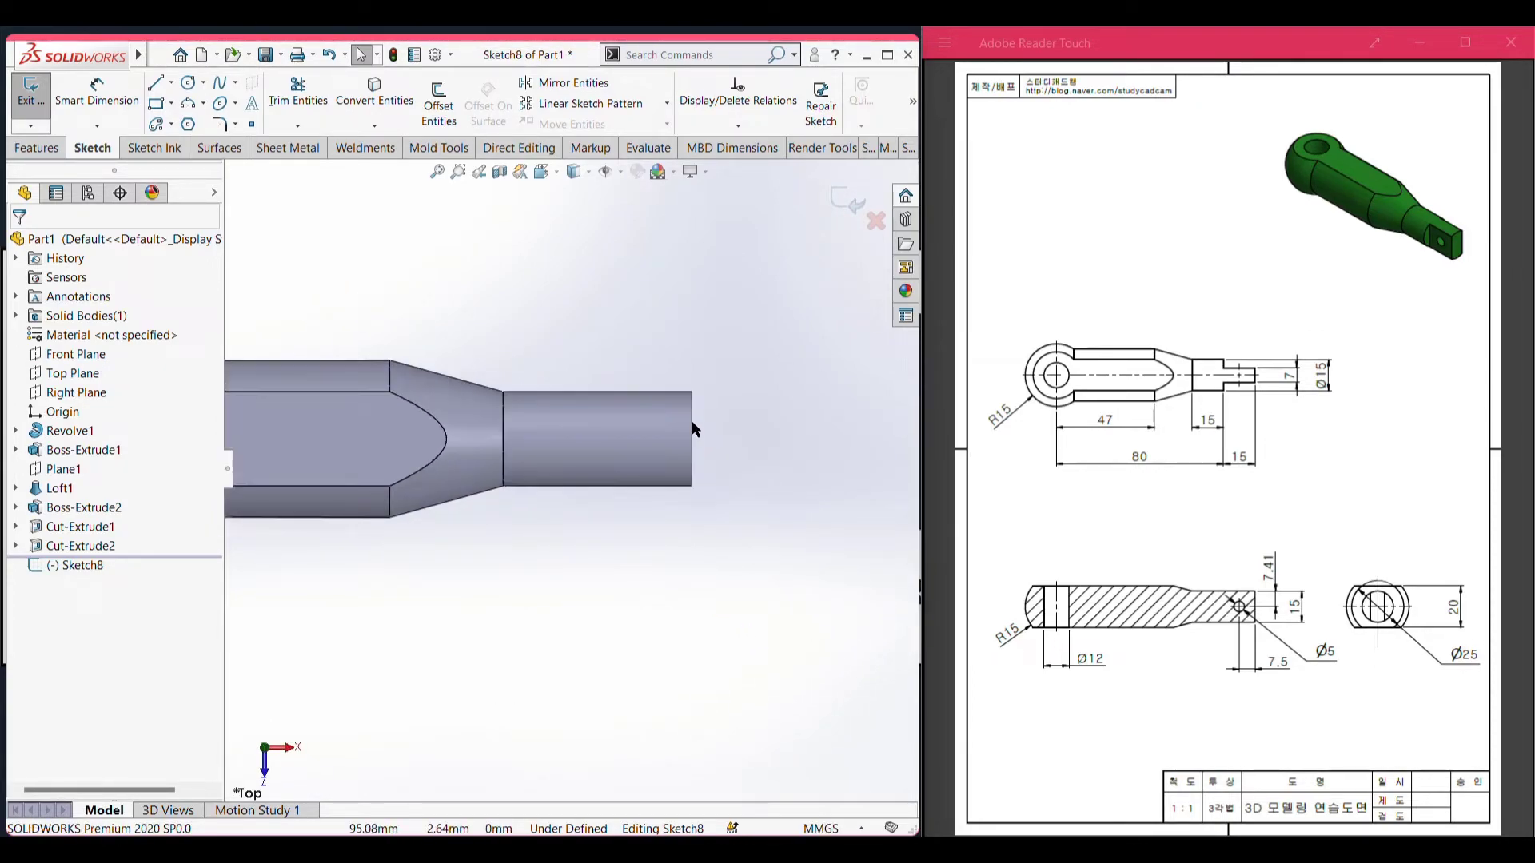
{"action": "scroll", "coordinate": [690, 416], "scroll_direction": "down", "scroll_amount": 2}
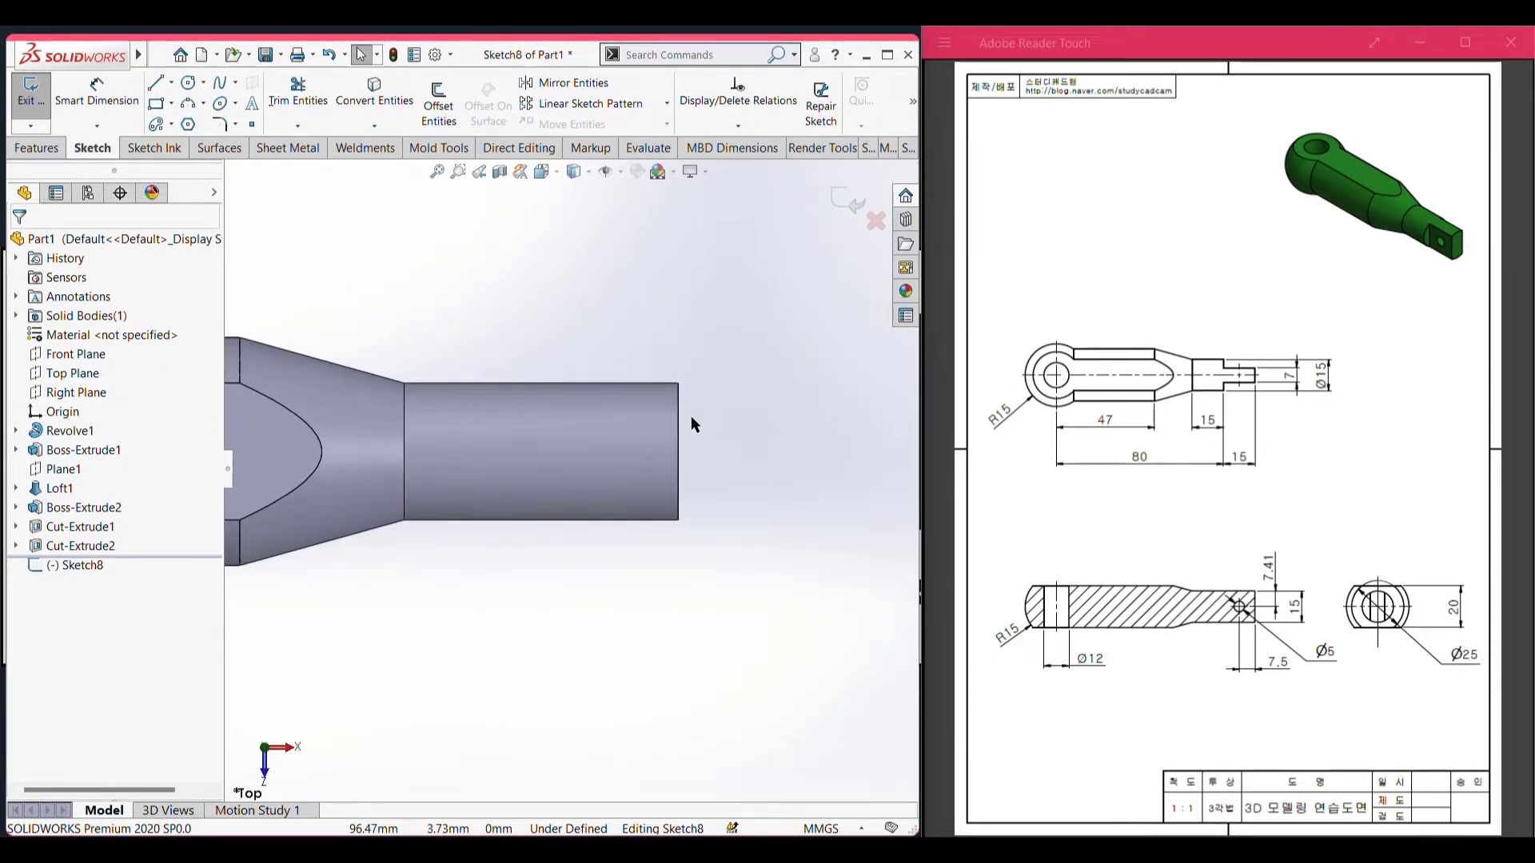
{"action": "left_click", "coordinate": [156, 105]}
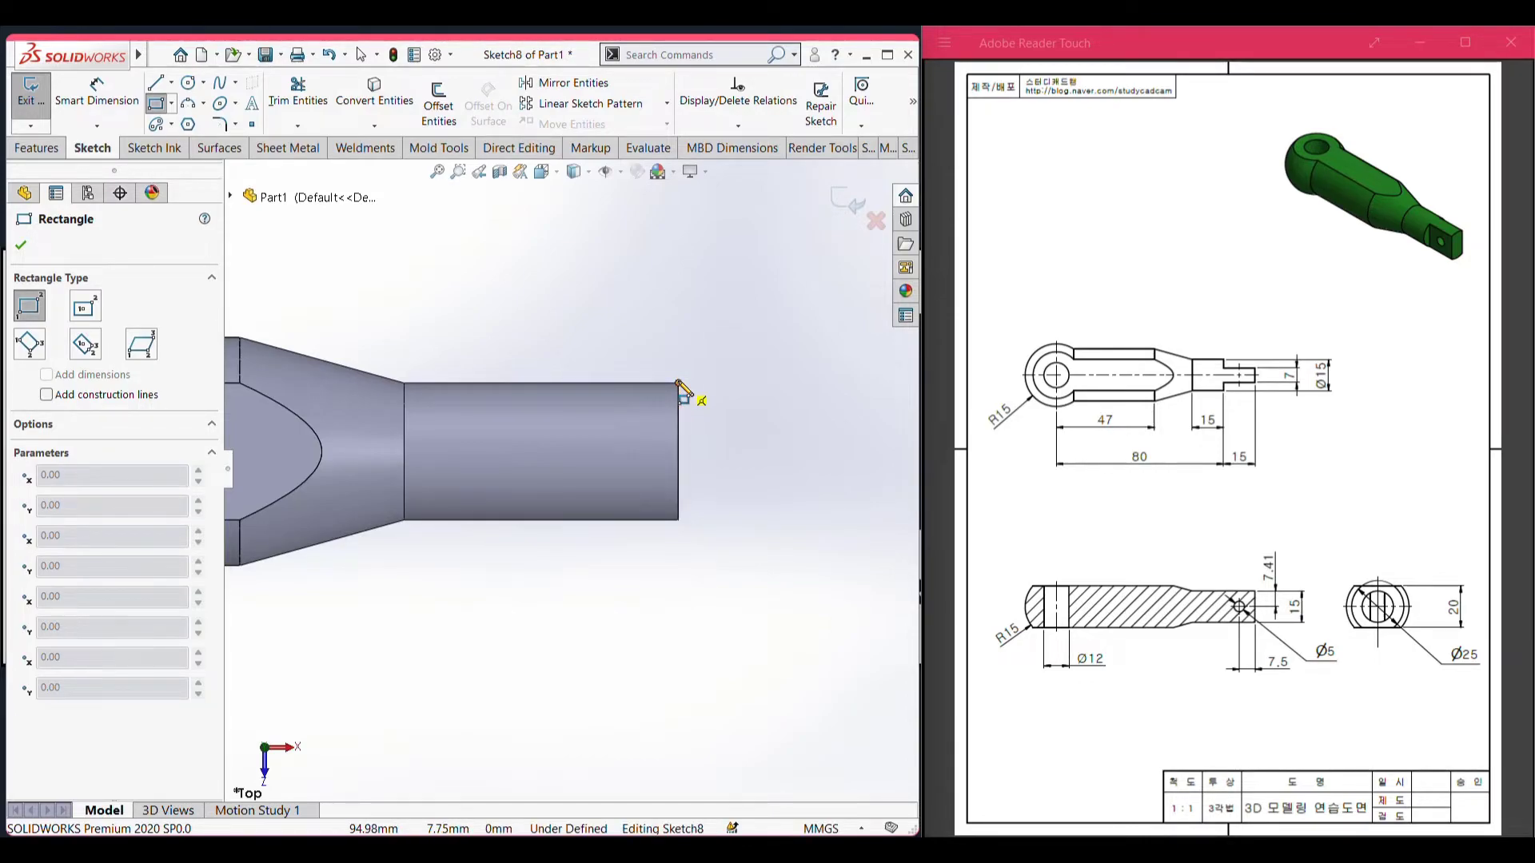
{"action": "left_click", "coordinate": [678, 383]}
{"action": "type", "text": "15-7)/2"}
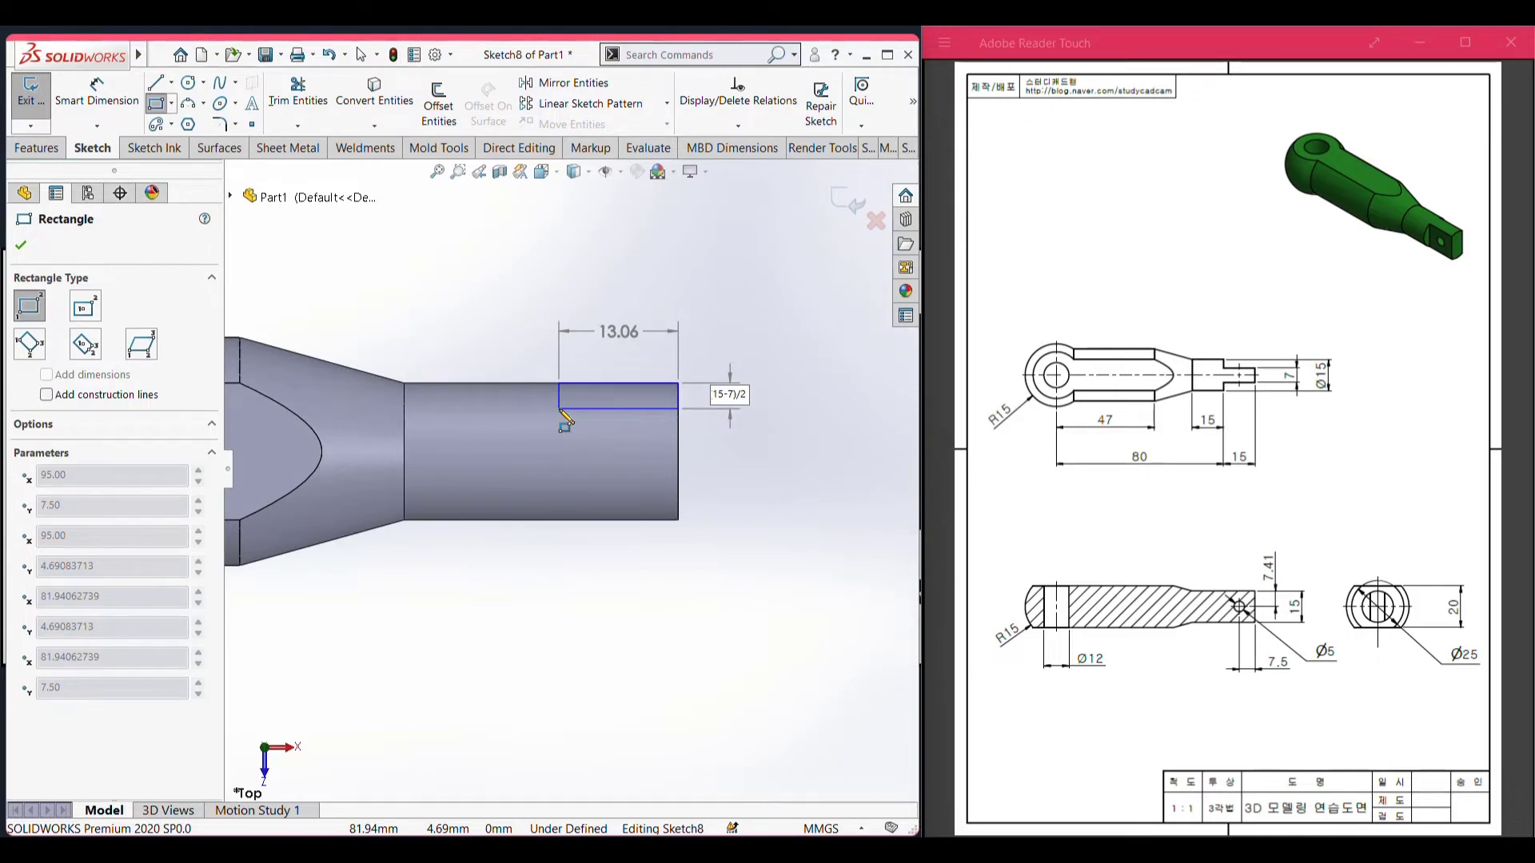
{"action": "key", "text": "Tab"}
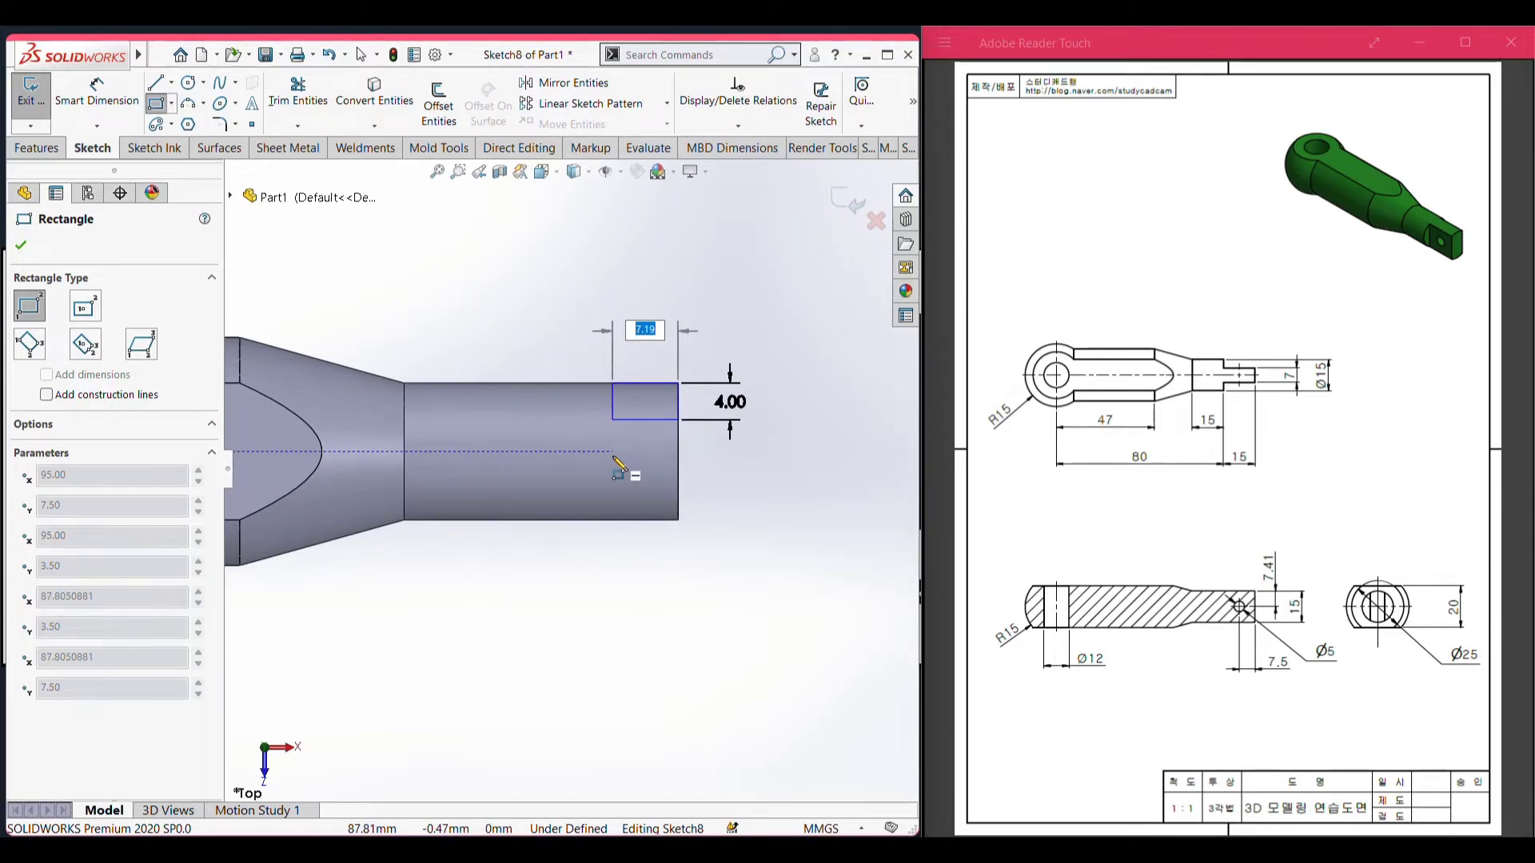
{"action": "type", "text": "15"}
{"action": "key", "text": "Return"}
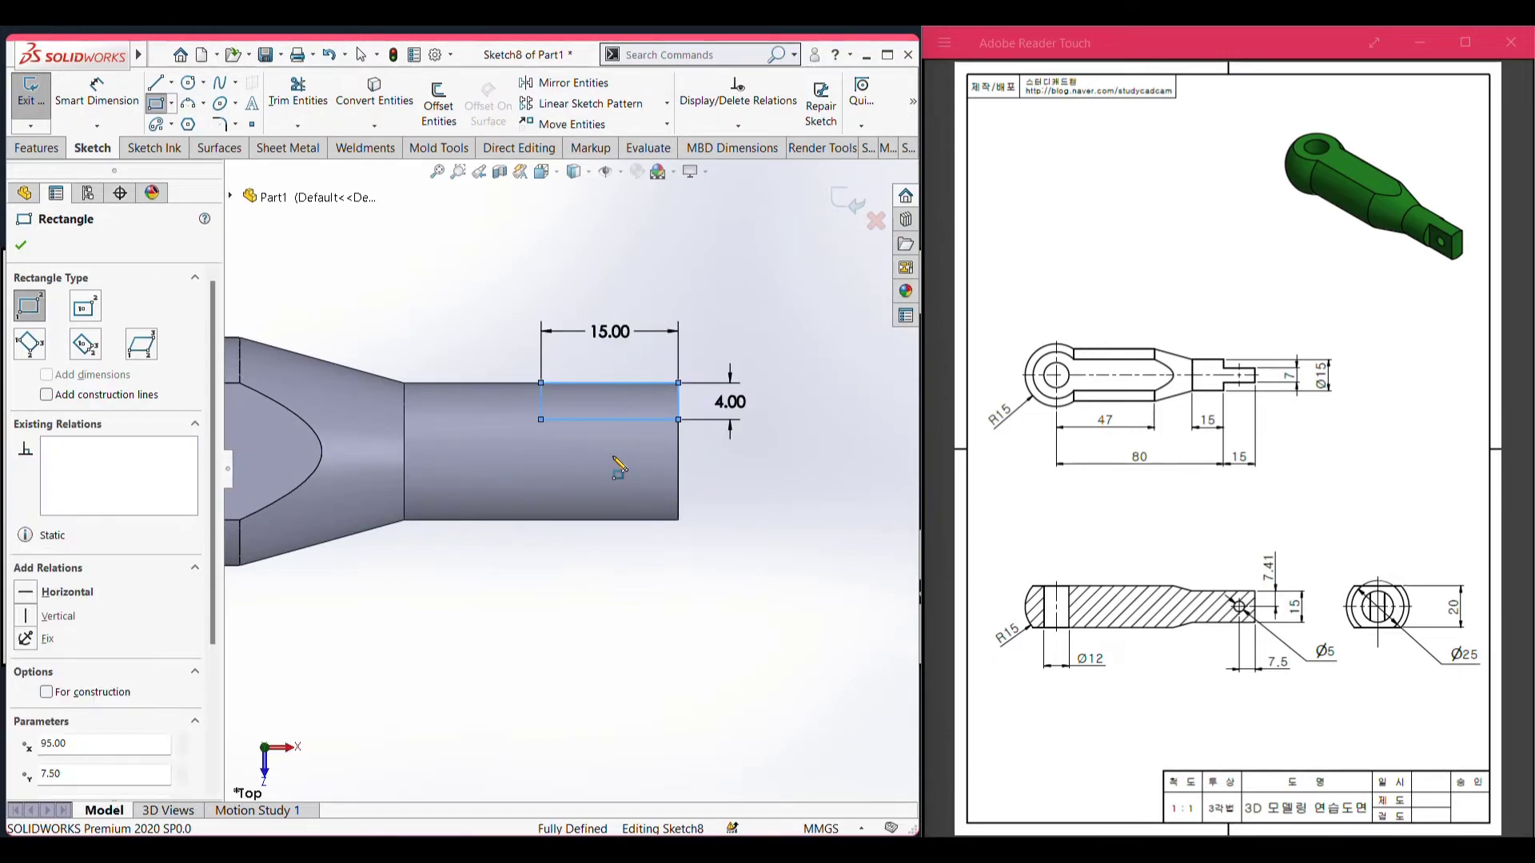
- Add a second 15 × 4 rectangle at the tip's lower corner and return to isometric
{"action": "left_click", "coordinate": [679, 520]}
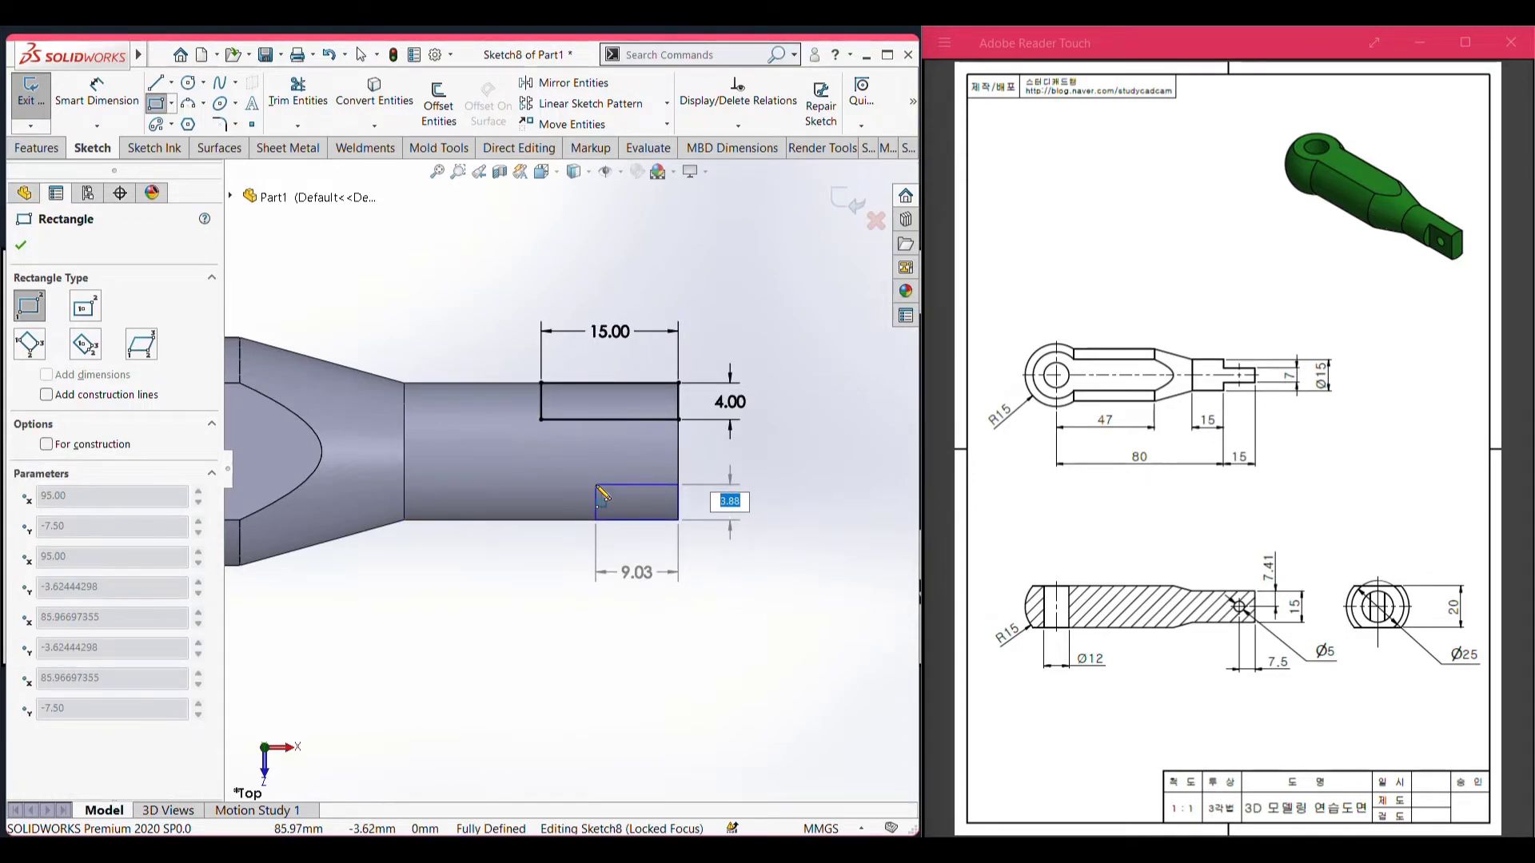
{"action": "key", "text": "Tab"}
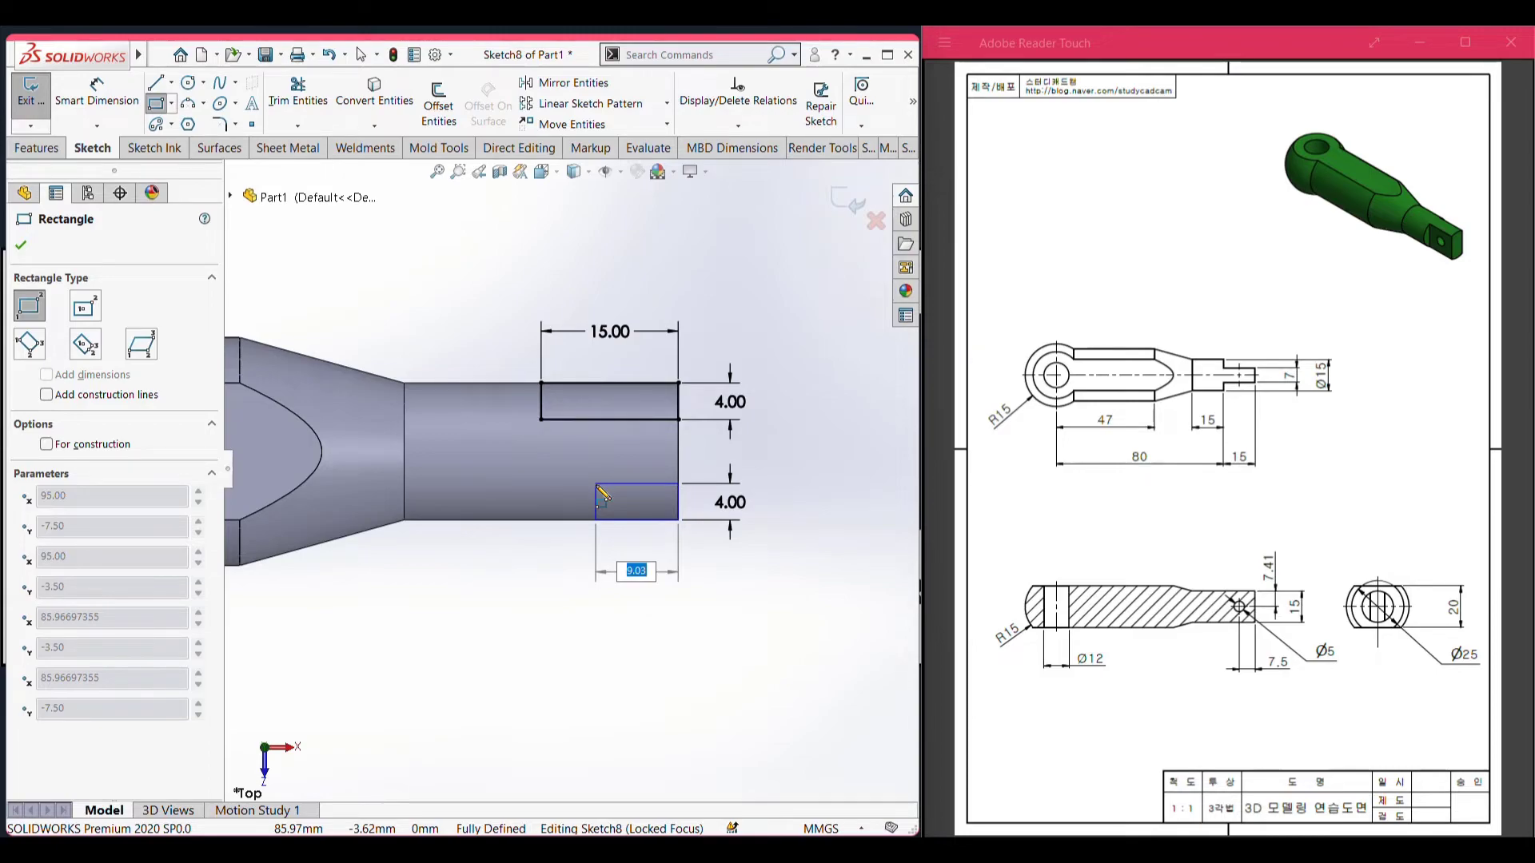
{"action": "type", "text": "15"}
{"action": "key", "text": "Return"}
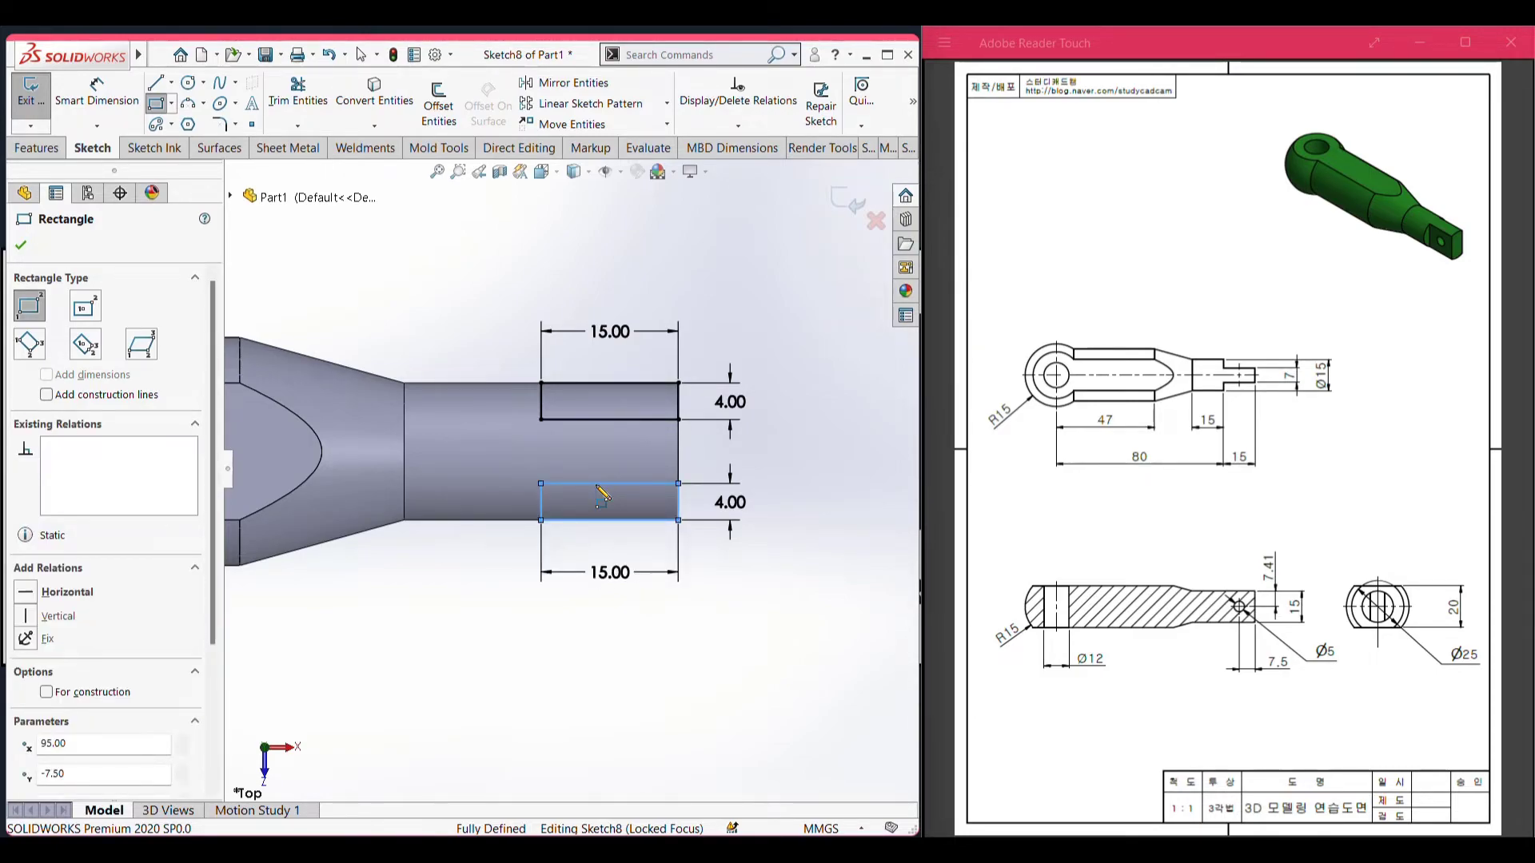
{"action": "key", "text": "ctrl+7"}
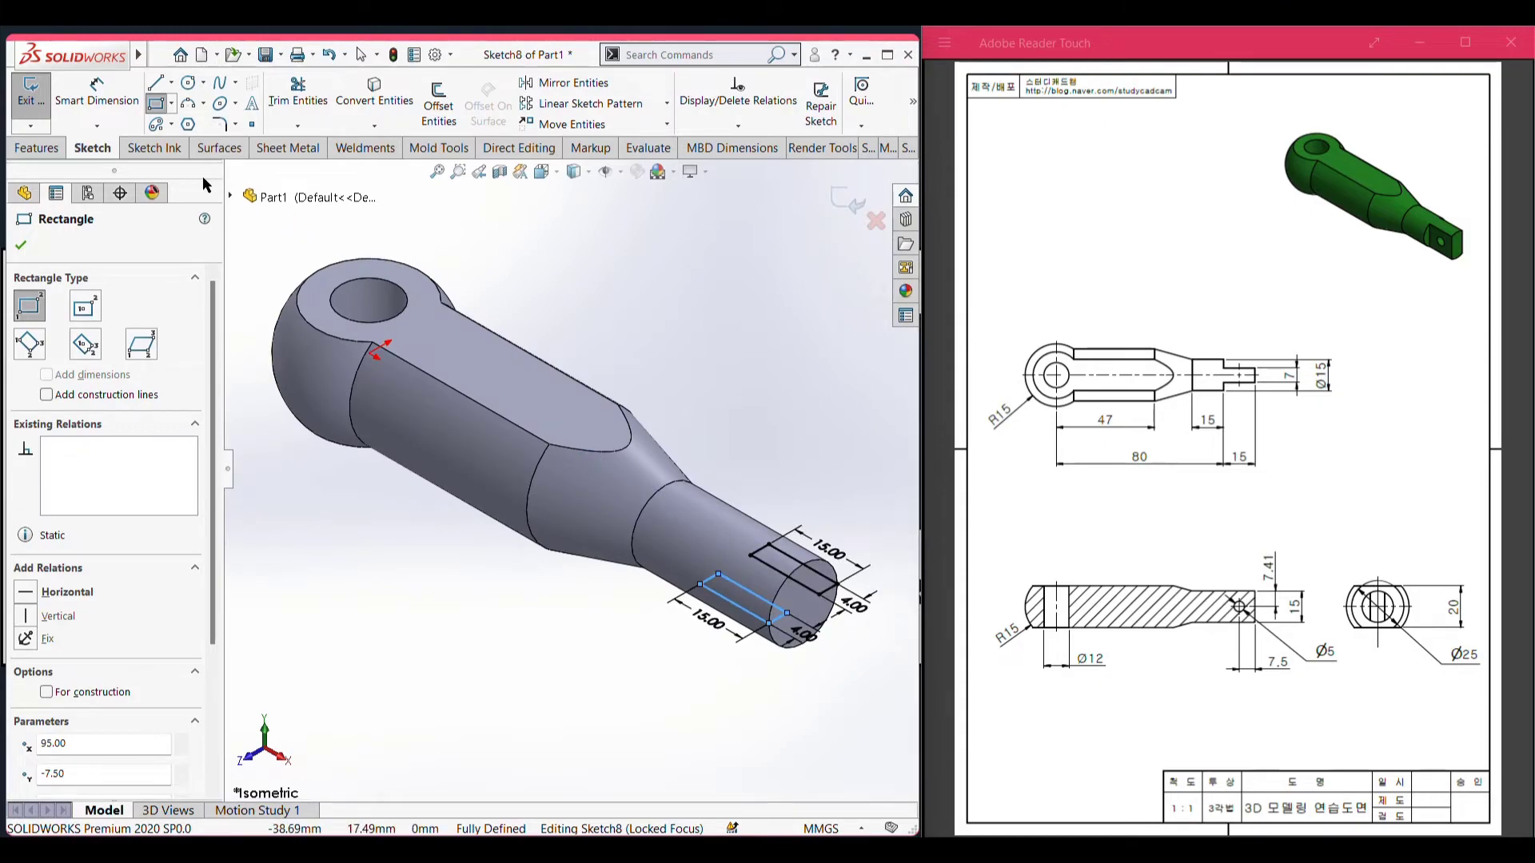
- Cut both 15 × 4 rectangles Through All - Both to flatten the shaft tip into a tang
{"action": "left_click", "coordinate": [36, 148]}
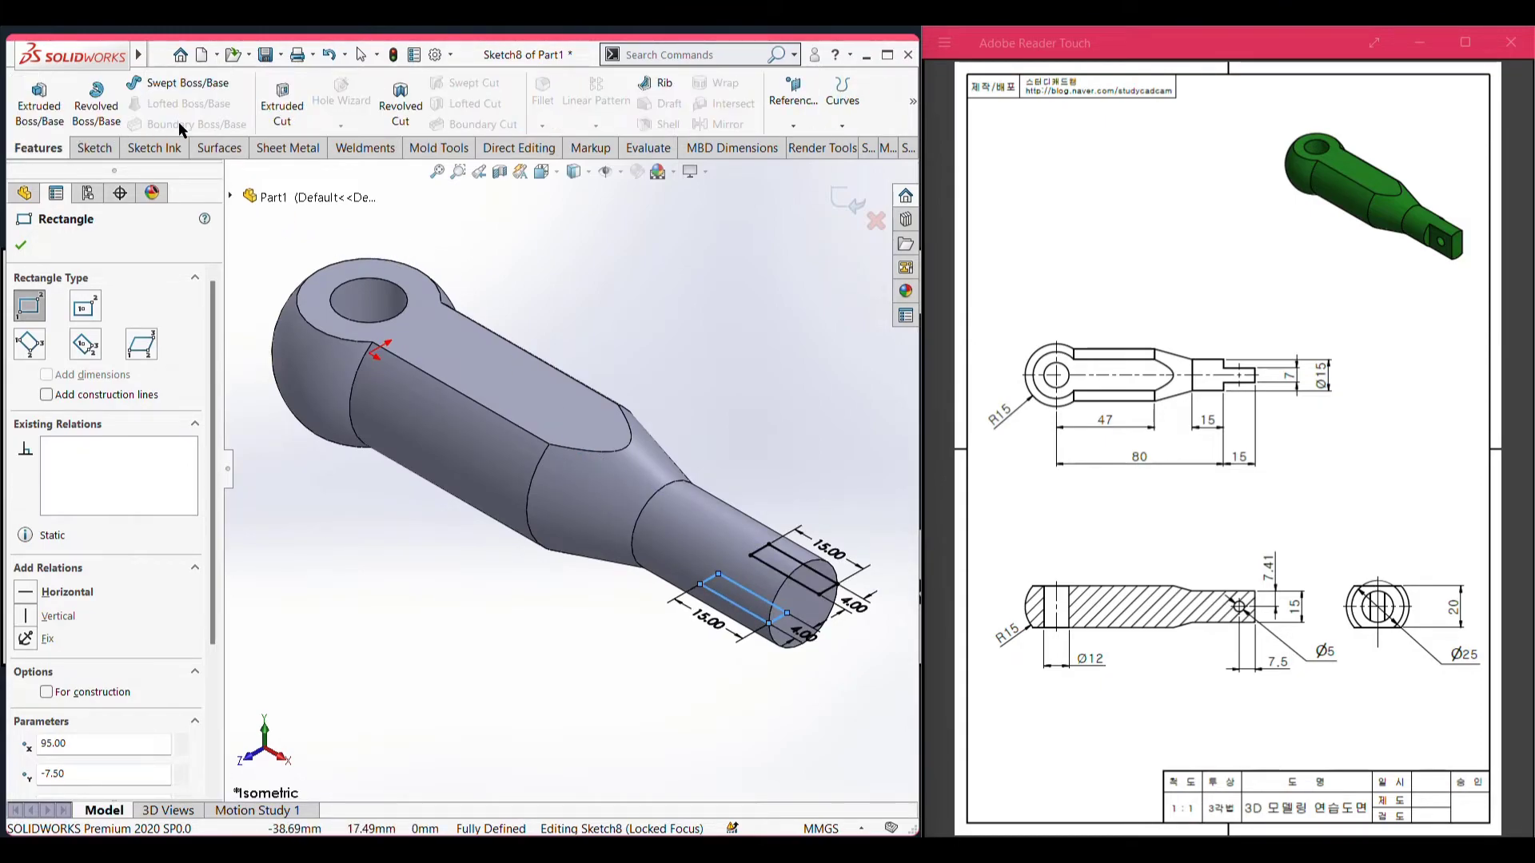
{"action": "left_click", "coordinate": [286, 110]}
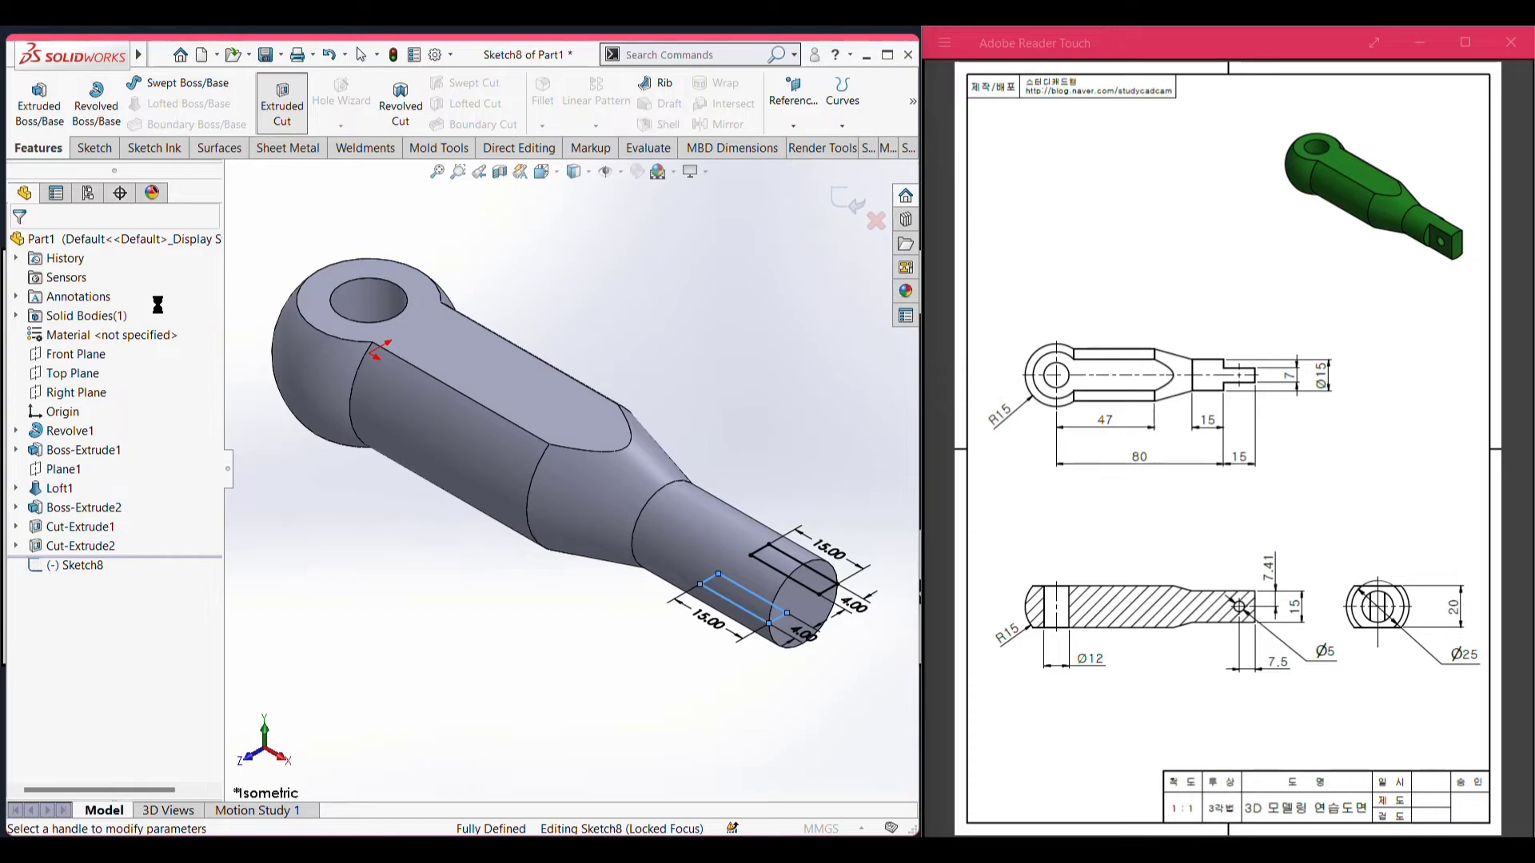
{"action": "left_click", "coordinate": [137, 356]}
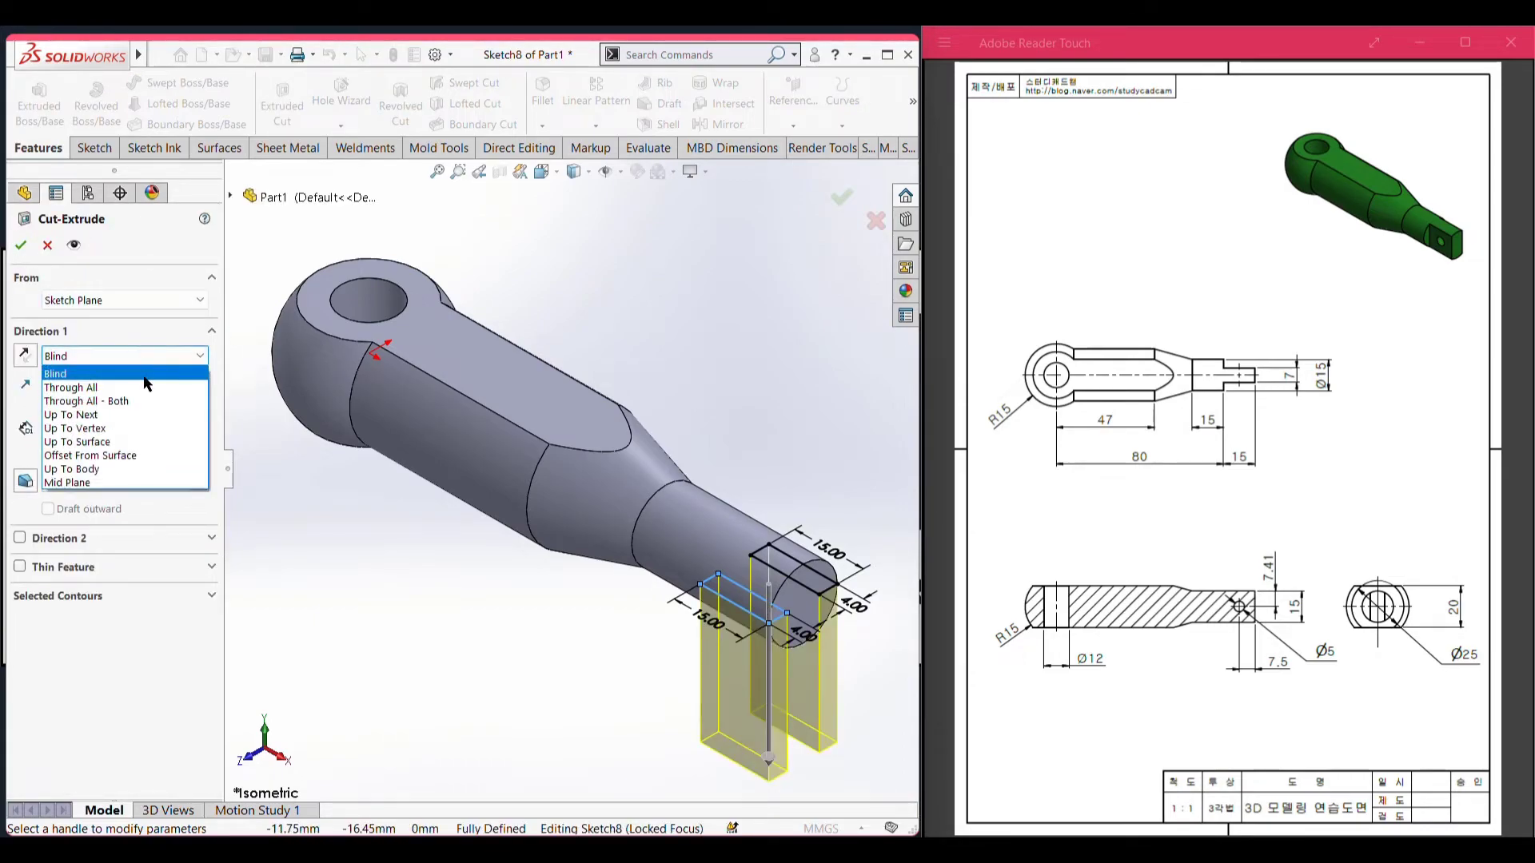
{"action": "left_click", "coordinate": [148, 402]}
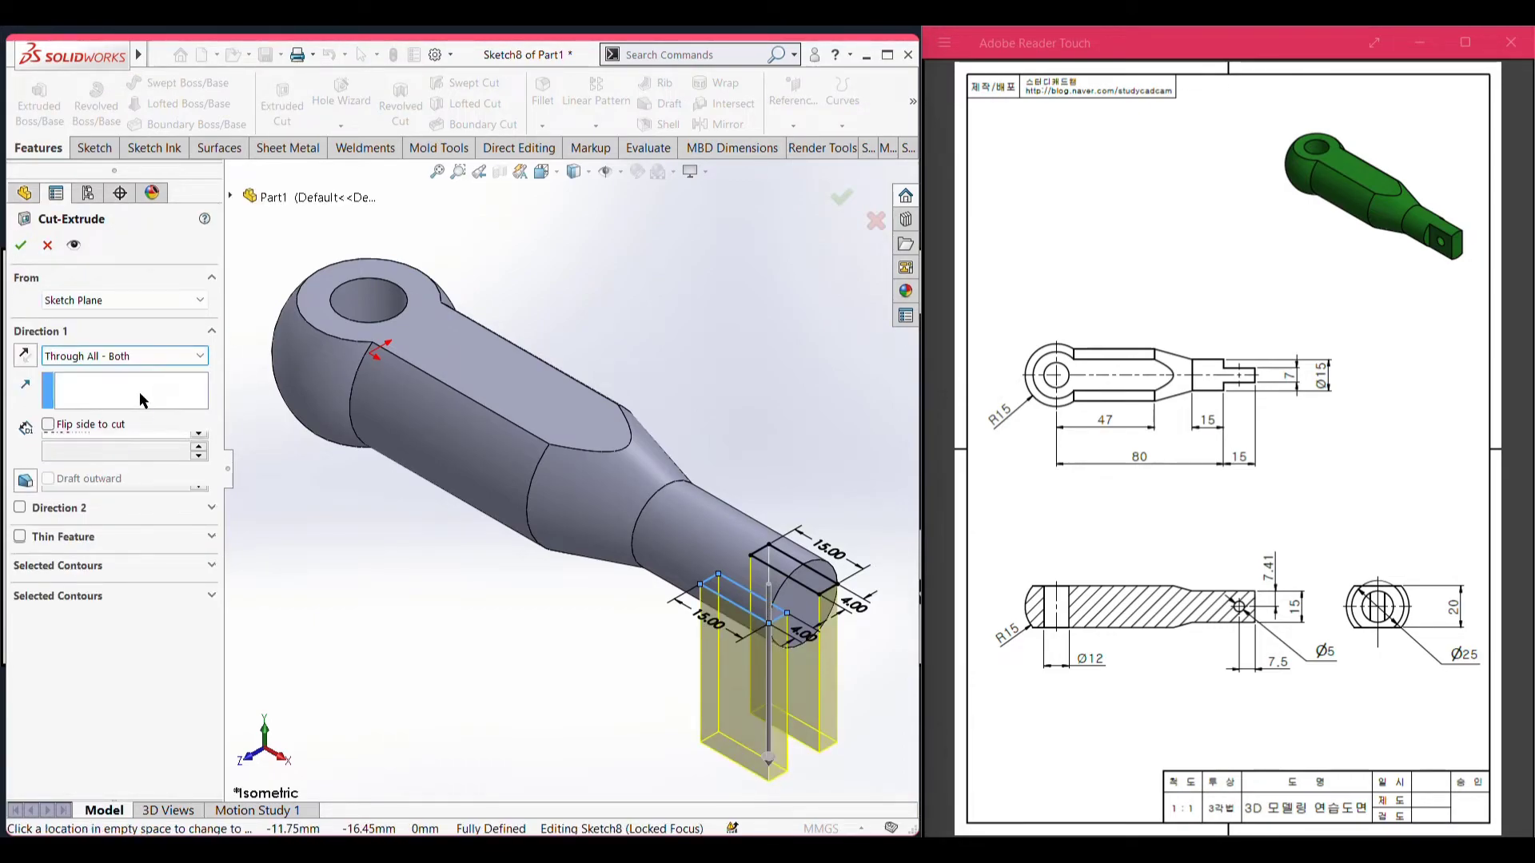
{"action": "left_click", "coordinate": [19, 246]}
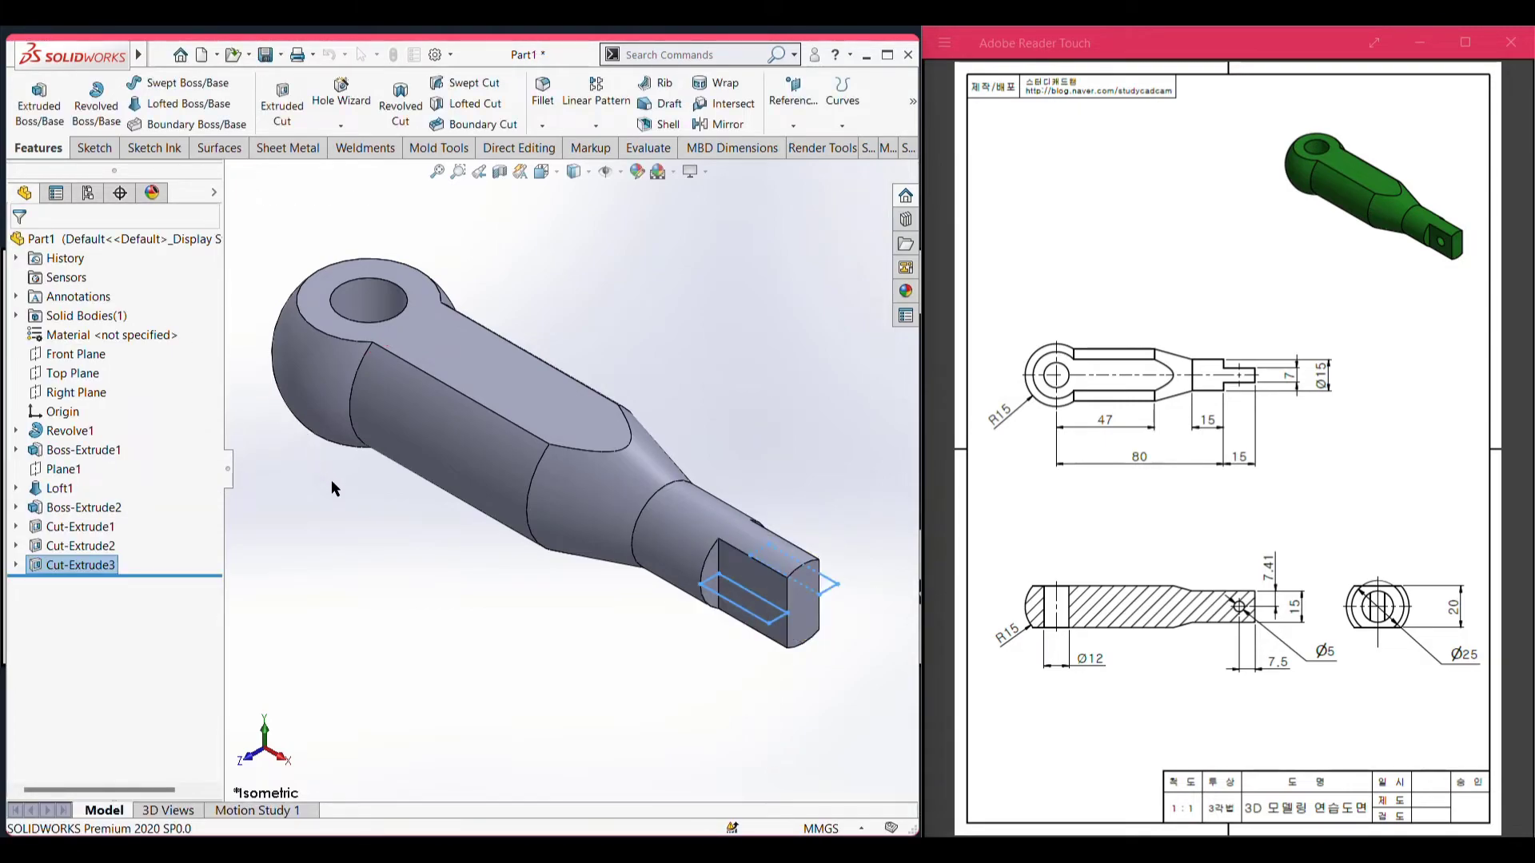
{"action": "left_click", "coordinate": [530, 657]}
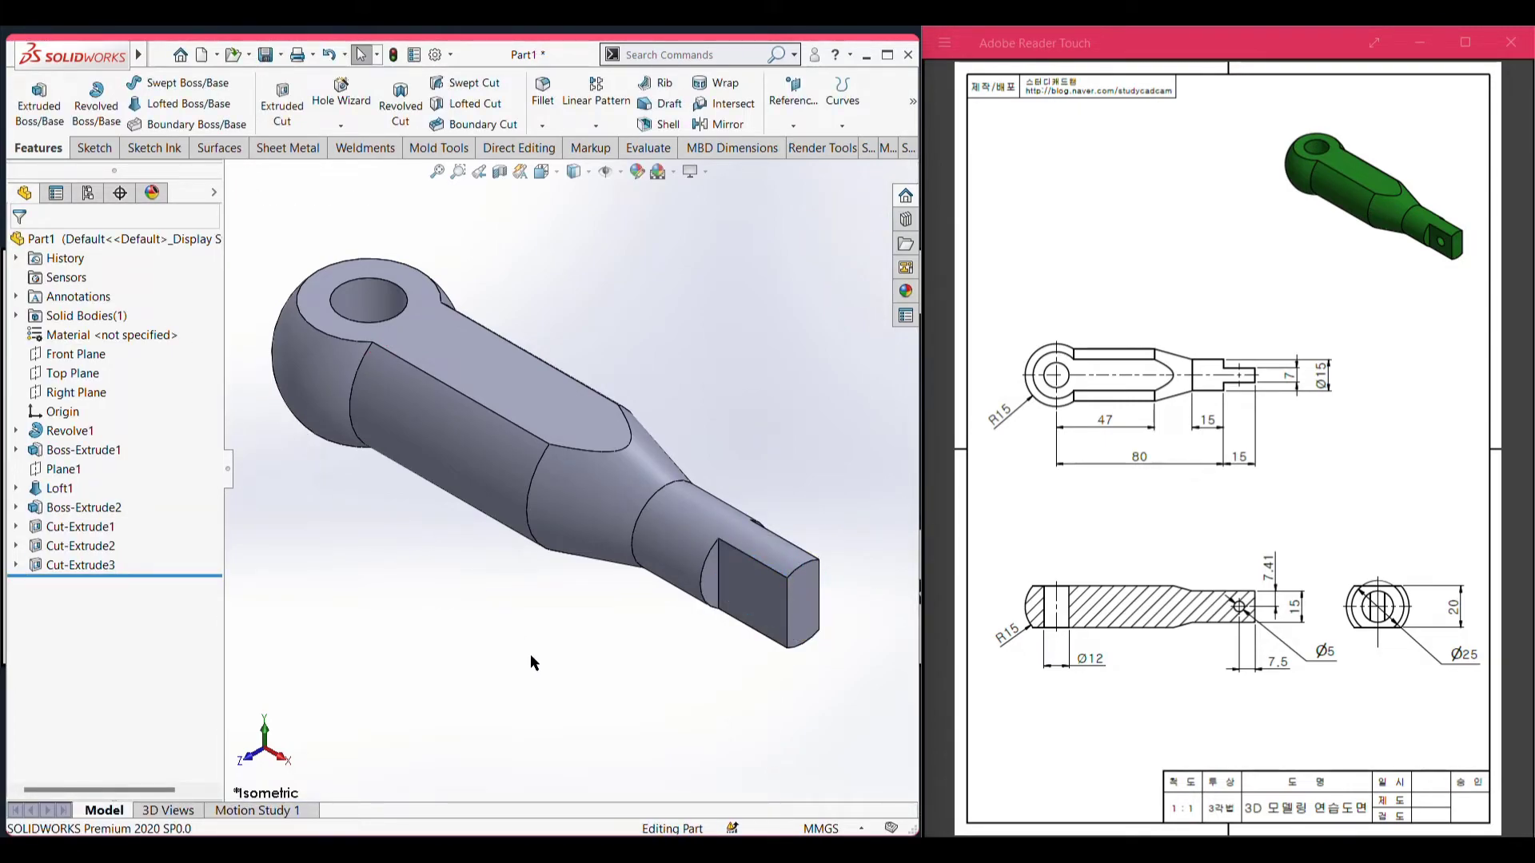
- Start a sketch on the tang's flat face, viewed normal, and draw a Ø5 circle
{"action": "right_click", "coordinate": [767, 611]}
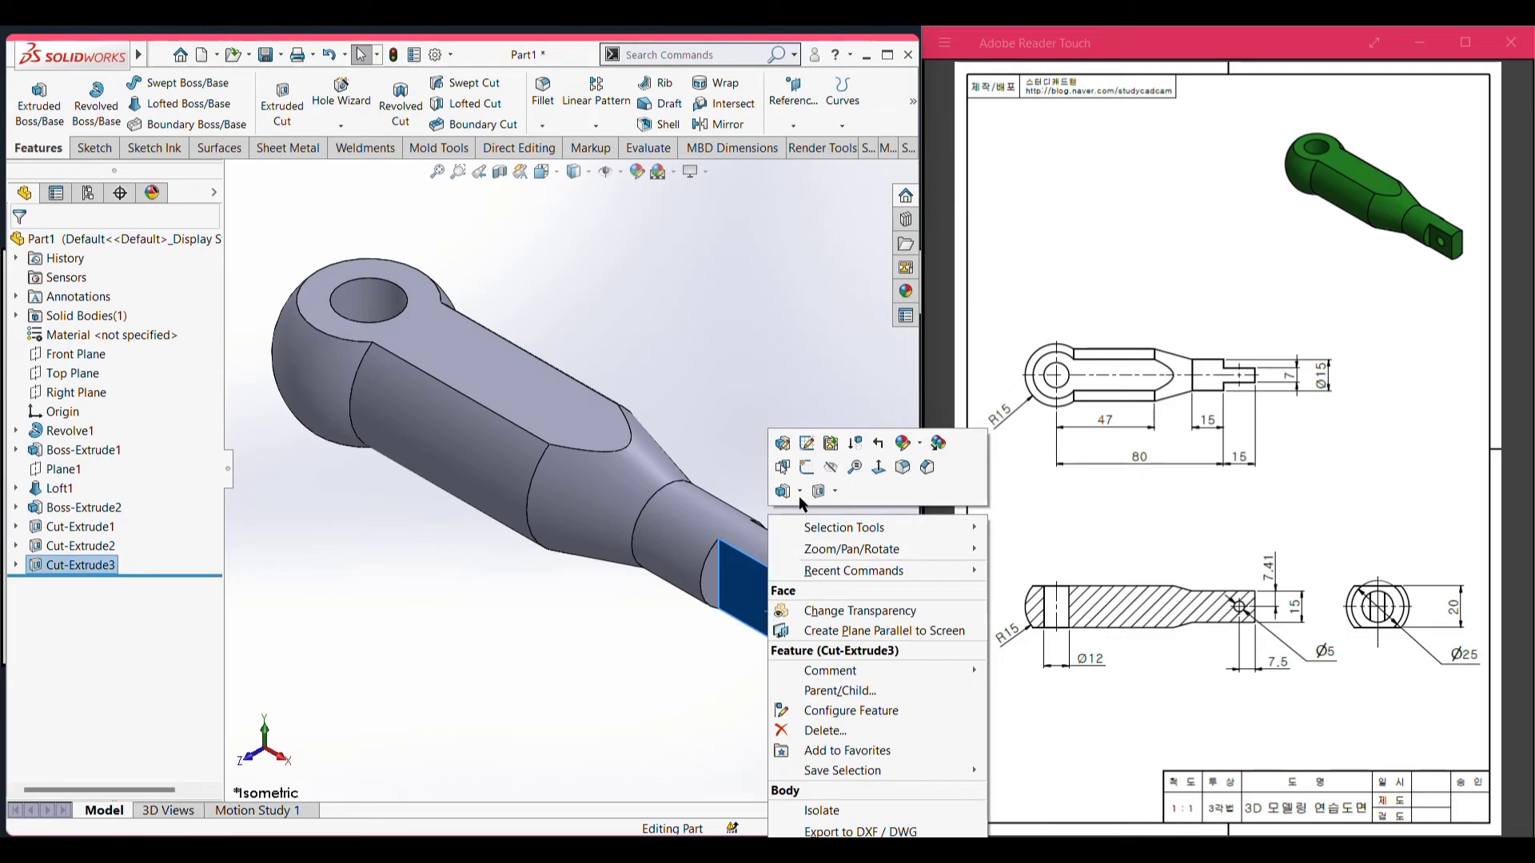
{"action": "key", "text": "Escape"}
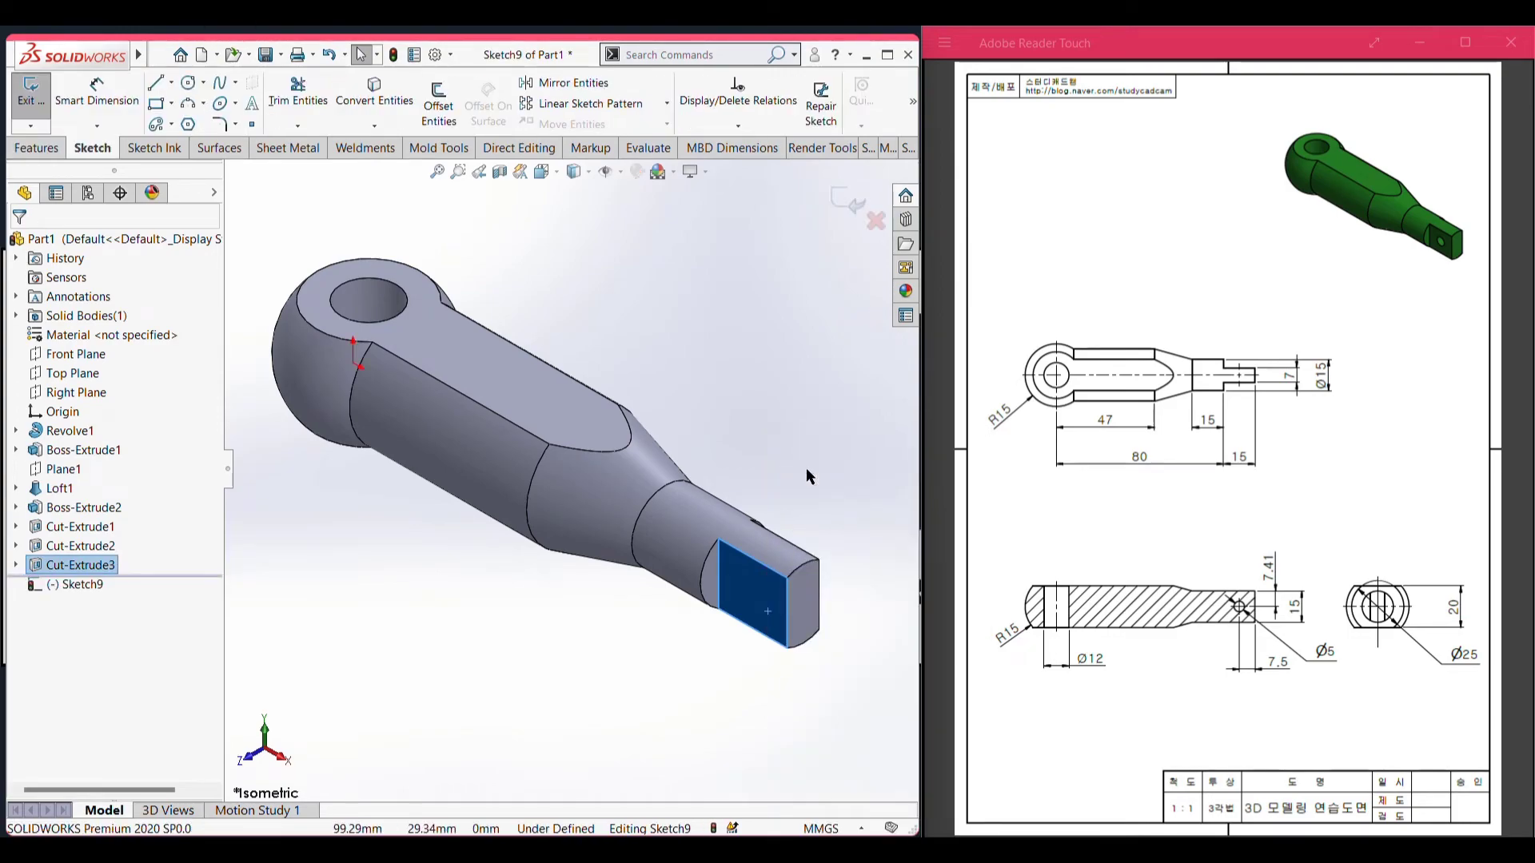
{"action": "key", "text": "ctrl+8"}
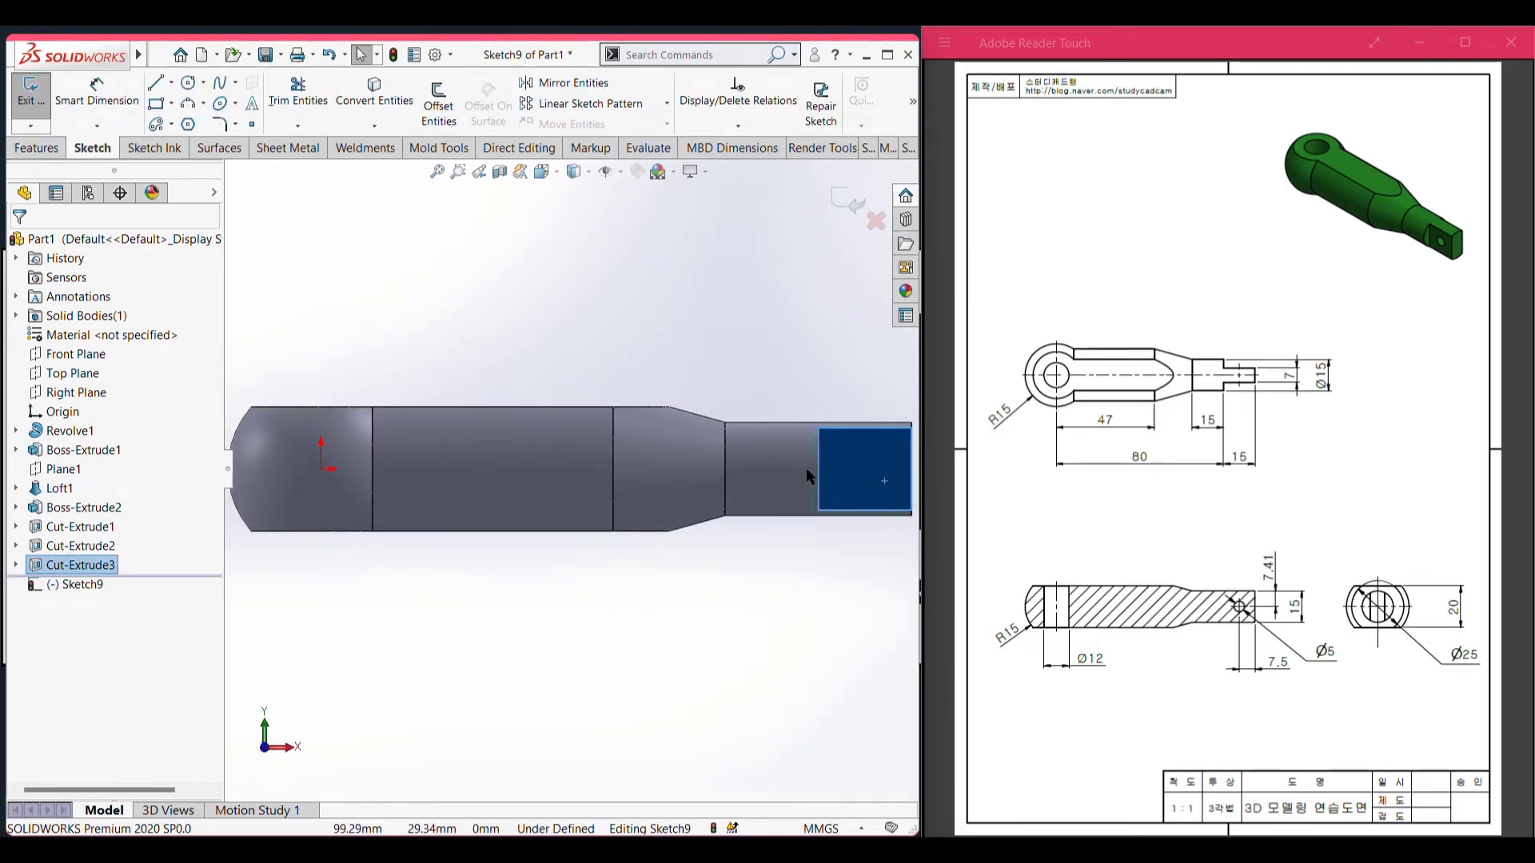
{"action": "scroll", "coordinate": [825, 477], "scroll_direction": "up", "scroll_amount": 2}
{"action": "scroll", "coordinate": [747, 473], "scroll_direction": "down", "scroll_amount": 3}
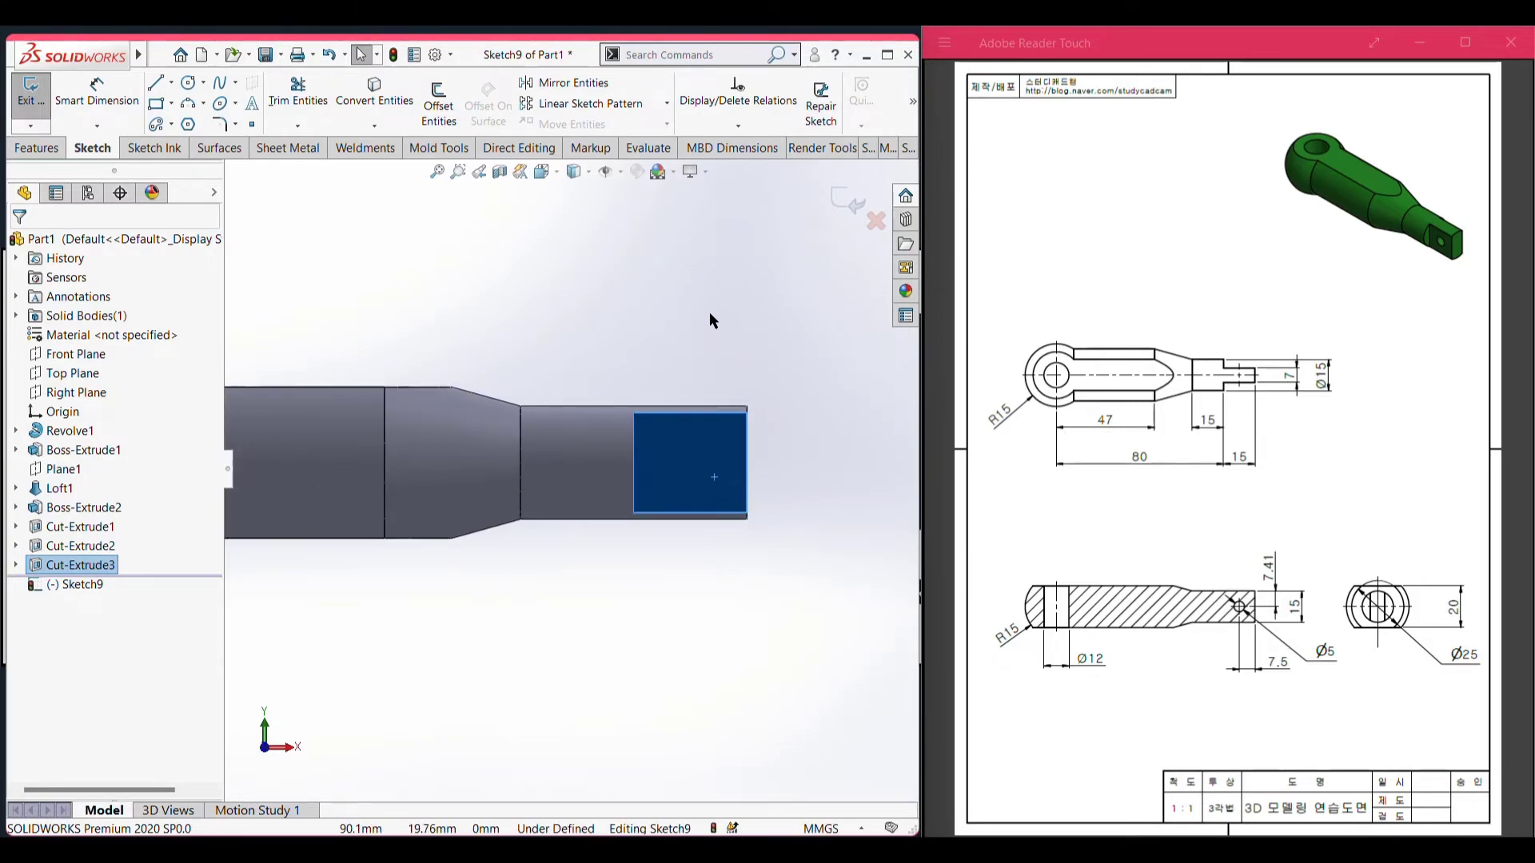
{"action": "right_click_drag", "start_coordinate": [708, 312], "coordinate": [827, 315]}
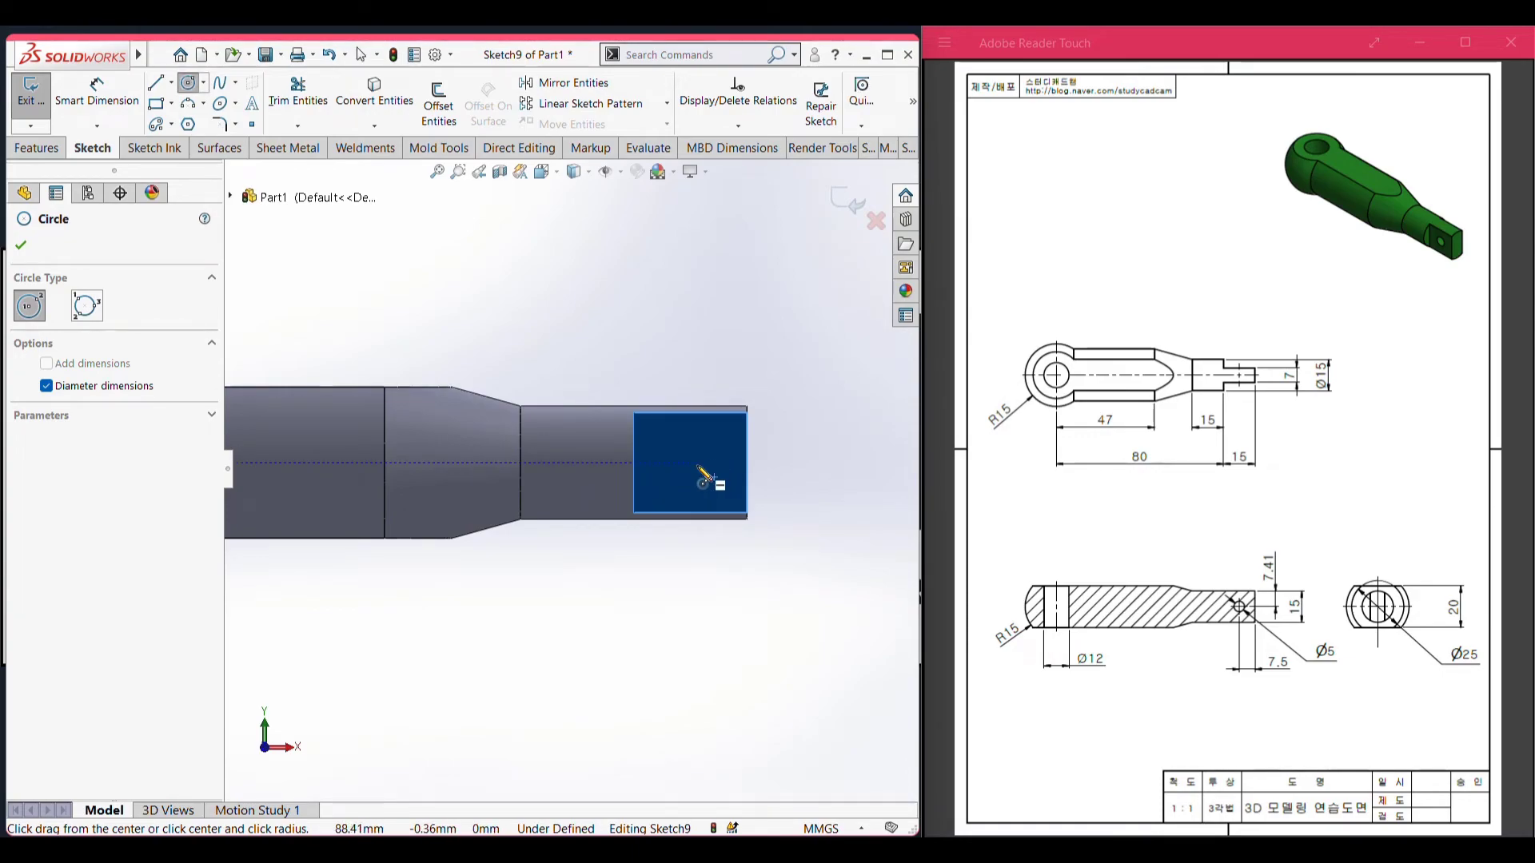
{"action": "left_click", "coordinate": [692, 462]}
{"action": "type", "text": "5"}
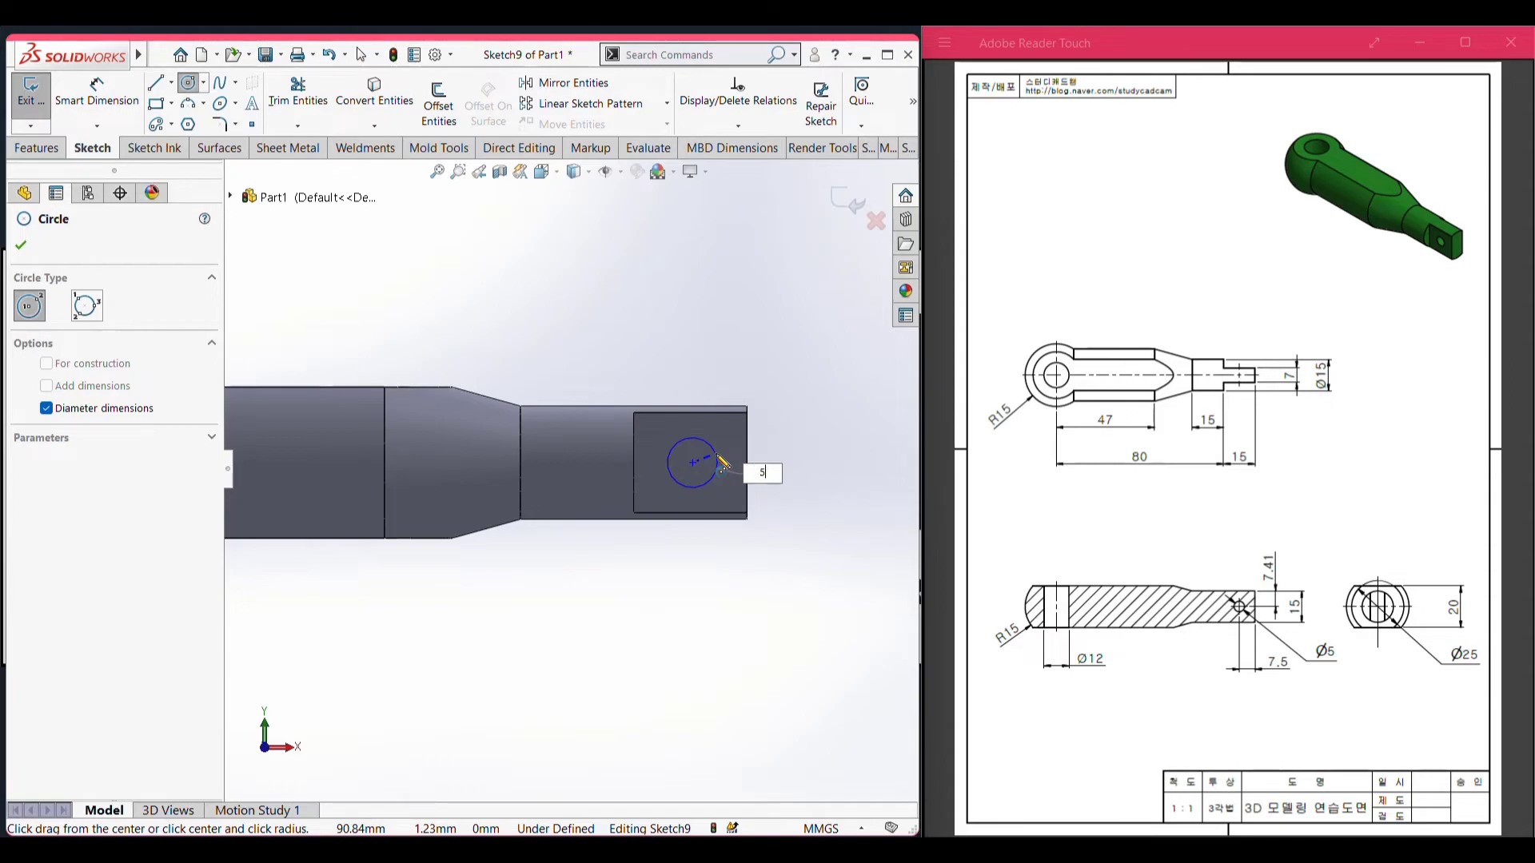
{"action": "left_click", "coordinate": [720, 461]}
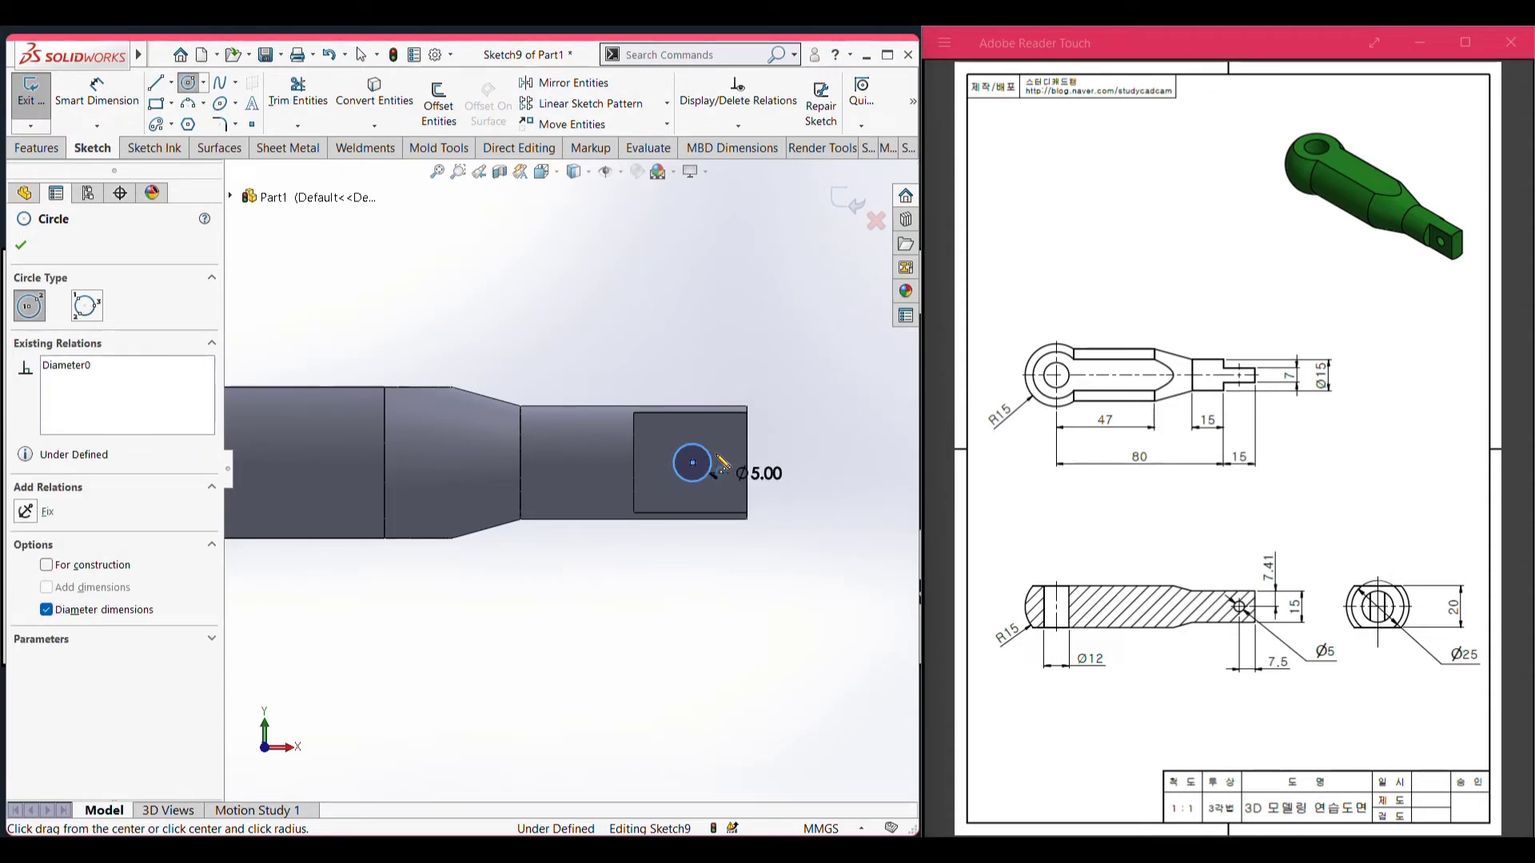
- Dimension the circle 7.41 from the tang's top edge and 7.5 from its end
{"action": "right_click_drag", "start_coordinate": [752, 355], "coordinate": [752, 275]}
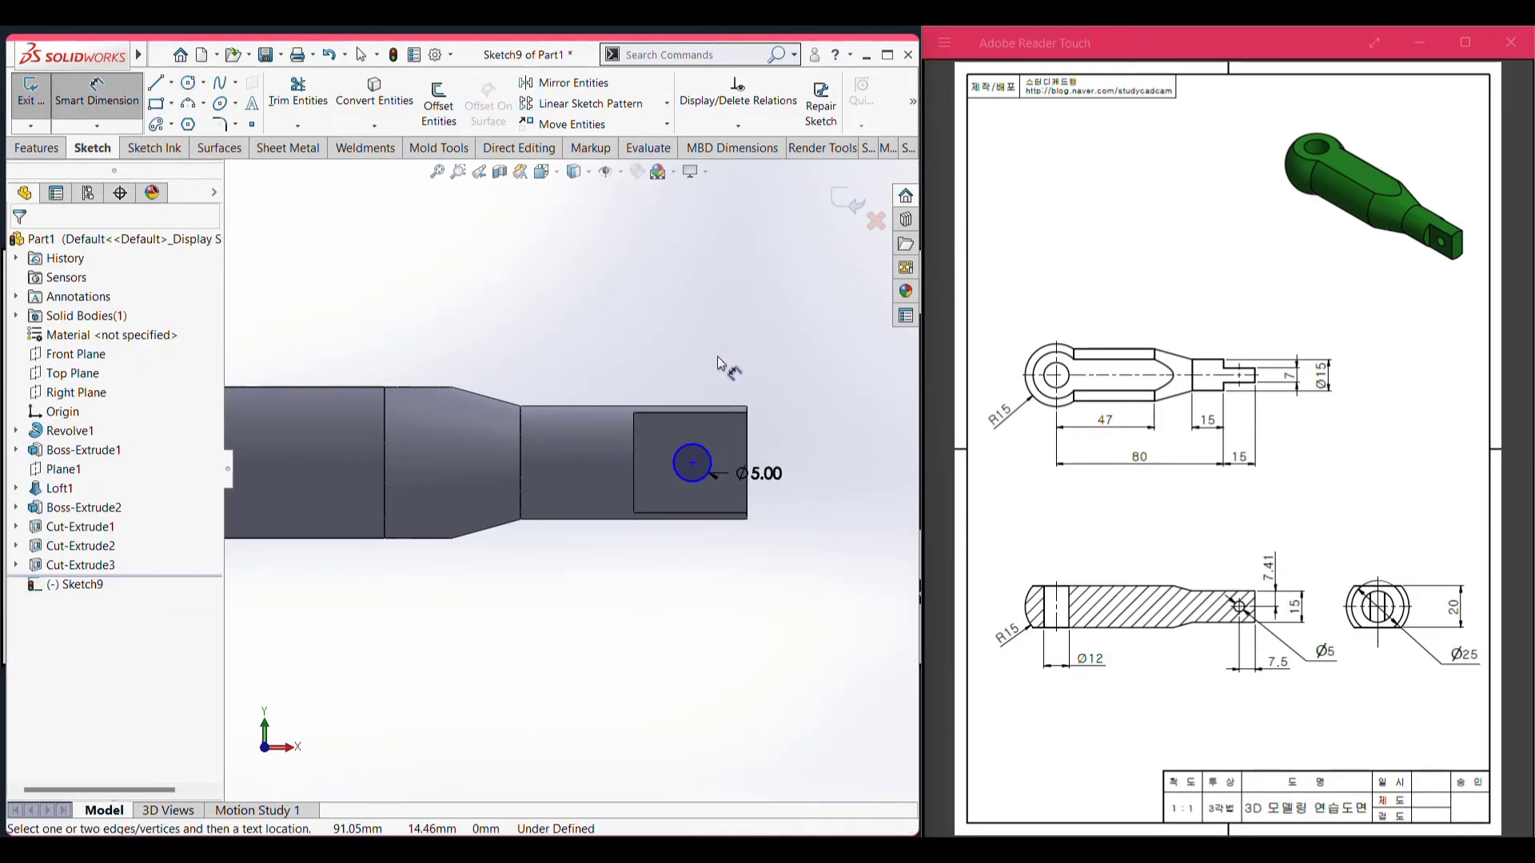
{"action": "left_click", "coordinate": [694, 452]}
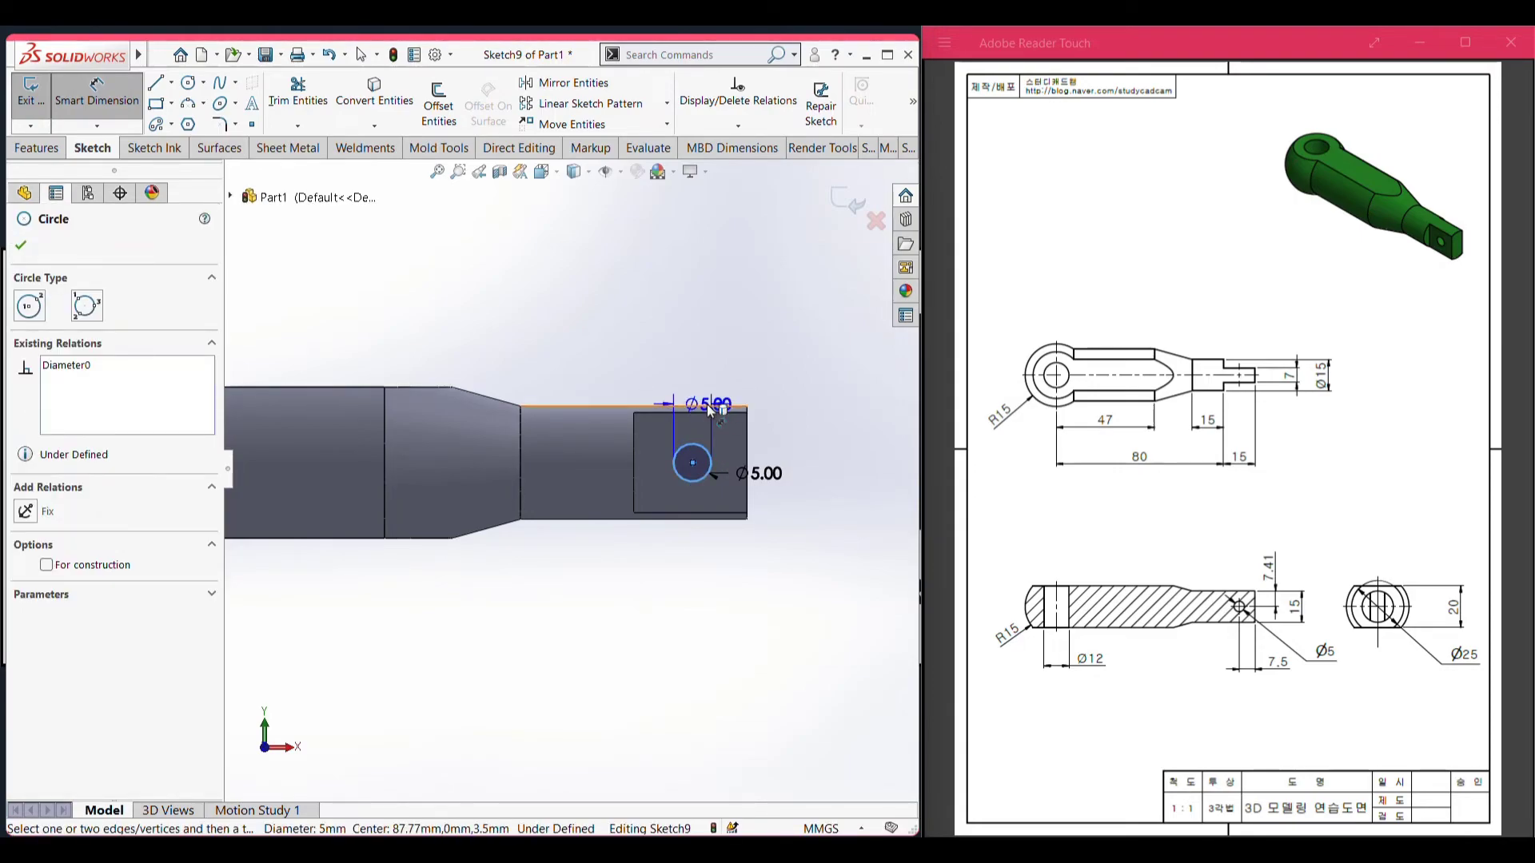
{"action": "left_click", "coordinate": [706, 404]}
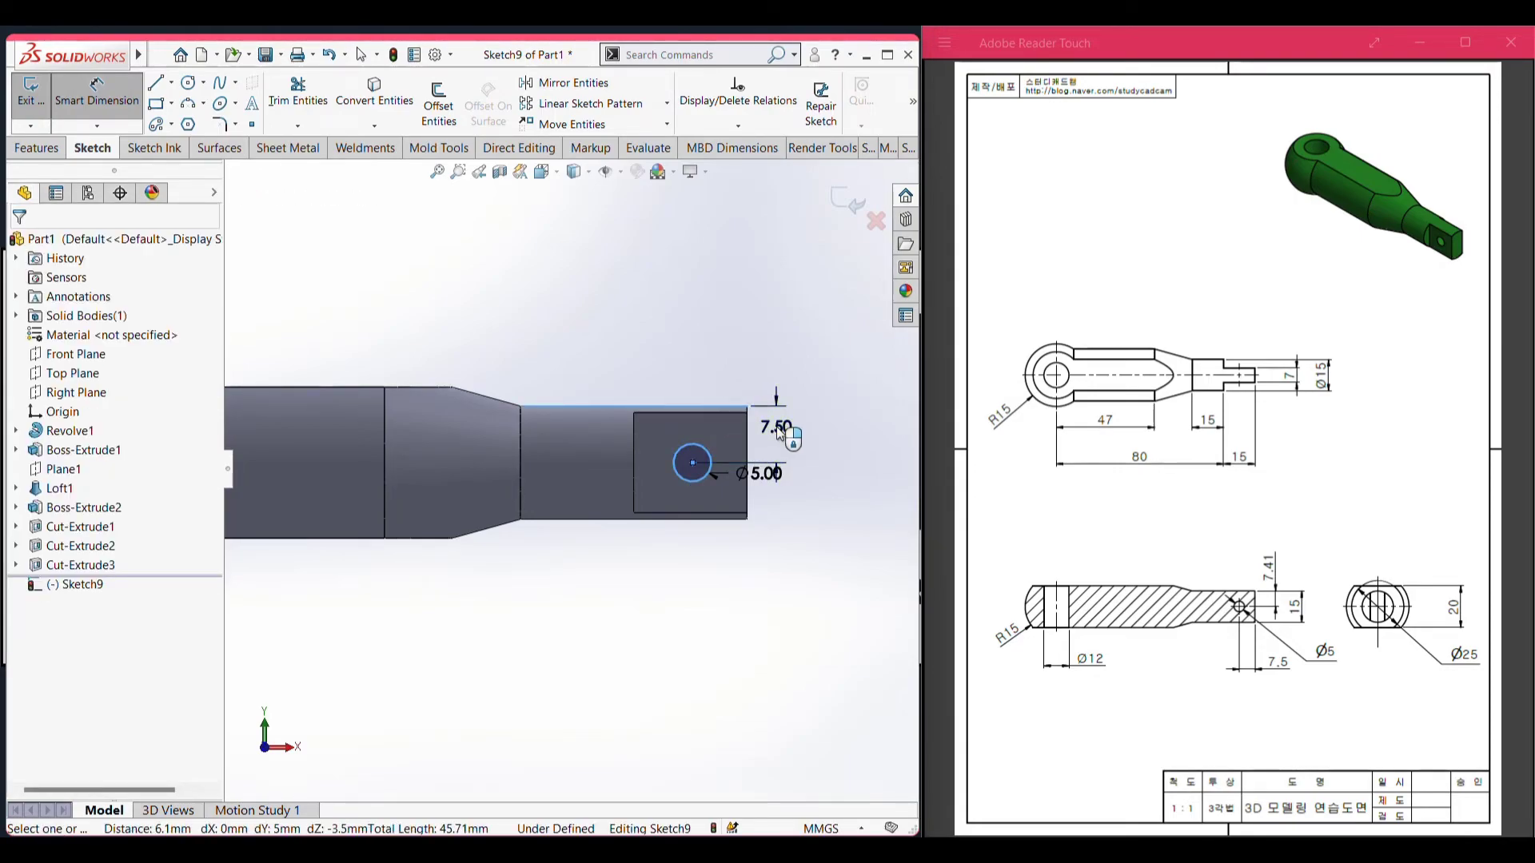
{"action": "left_click", "coordinate": [780, 432]}
{"action": "type", "text": "7.4"}
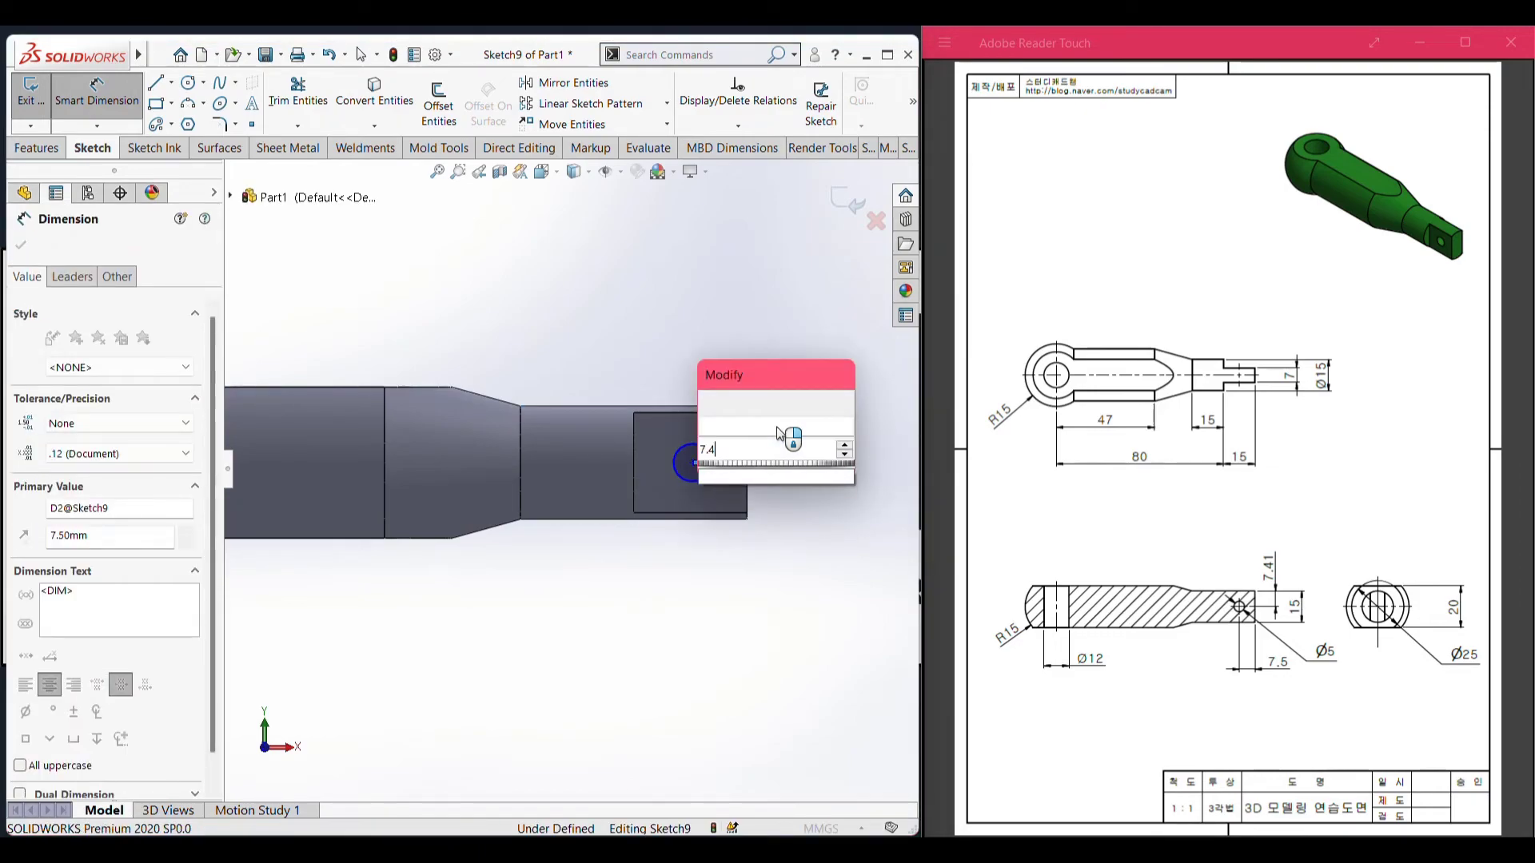
{"action": "type", "text": "1"}
{"action": "key", "text": "Return"}
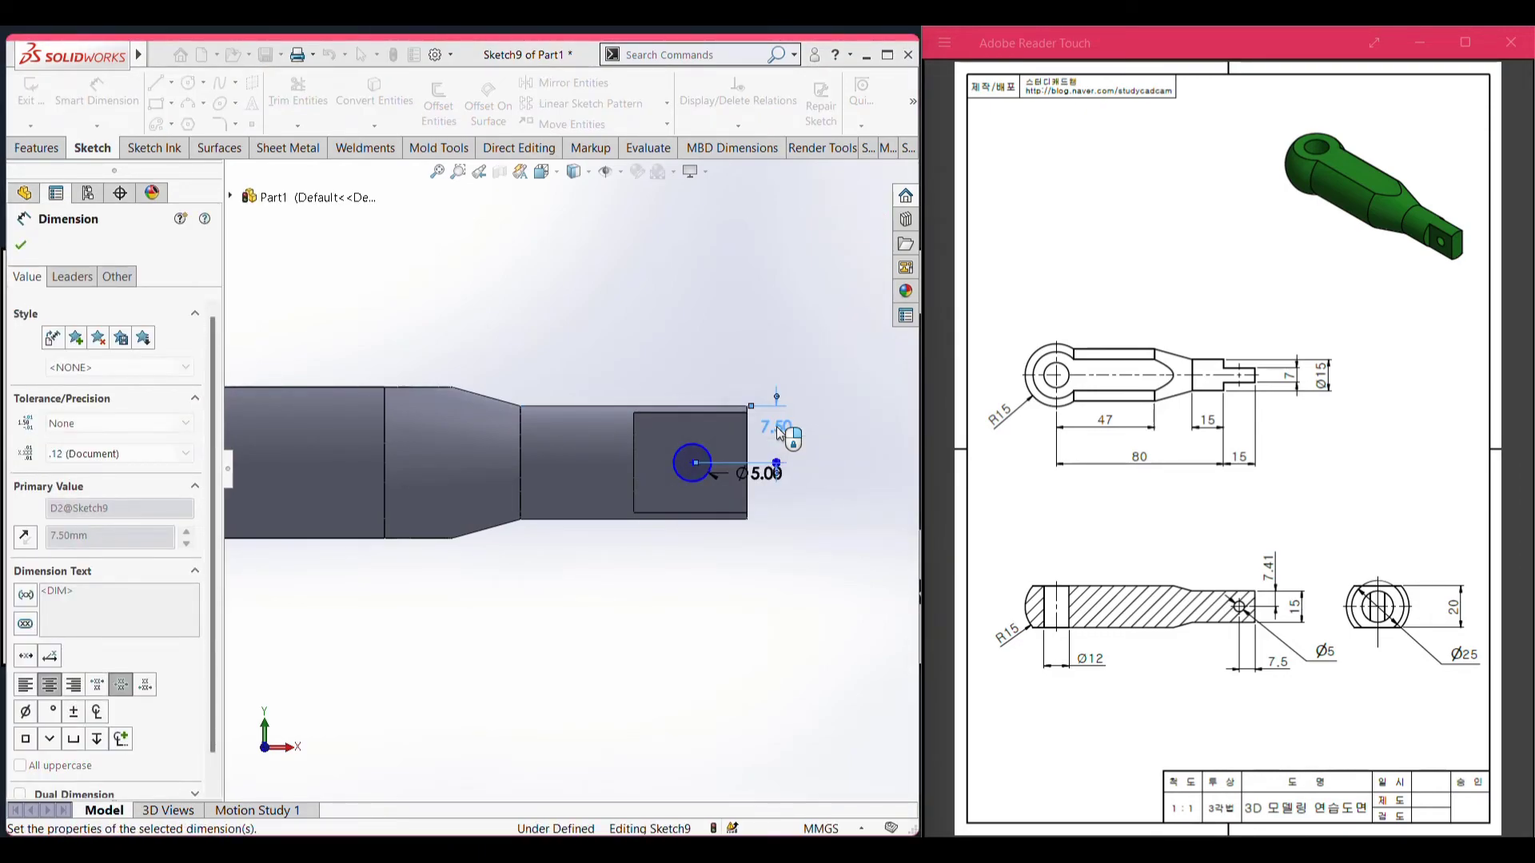
{"action": "left_click", "coordinate": [690, 480]}
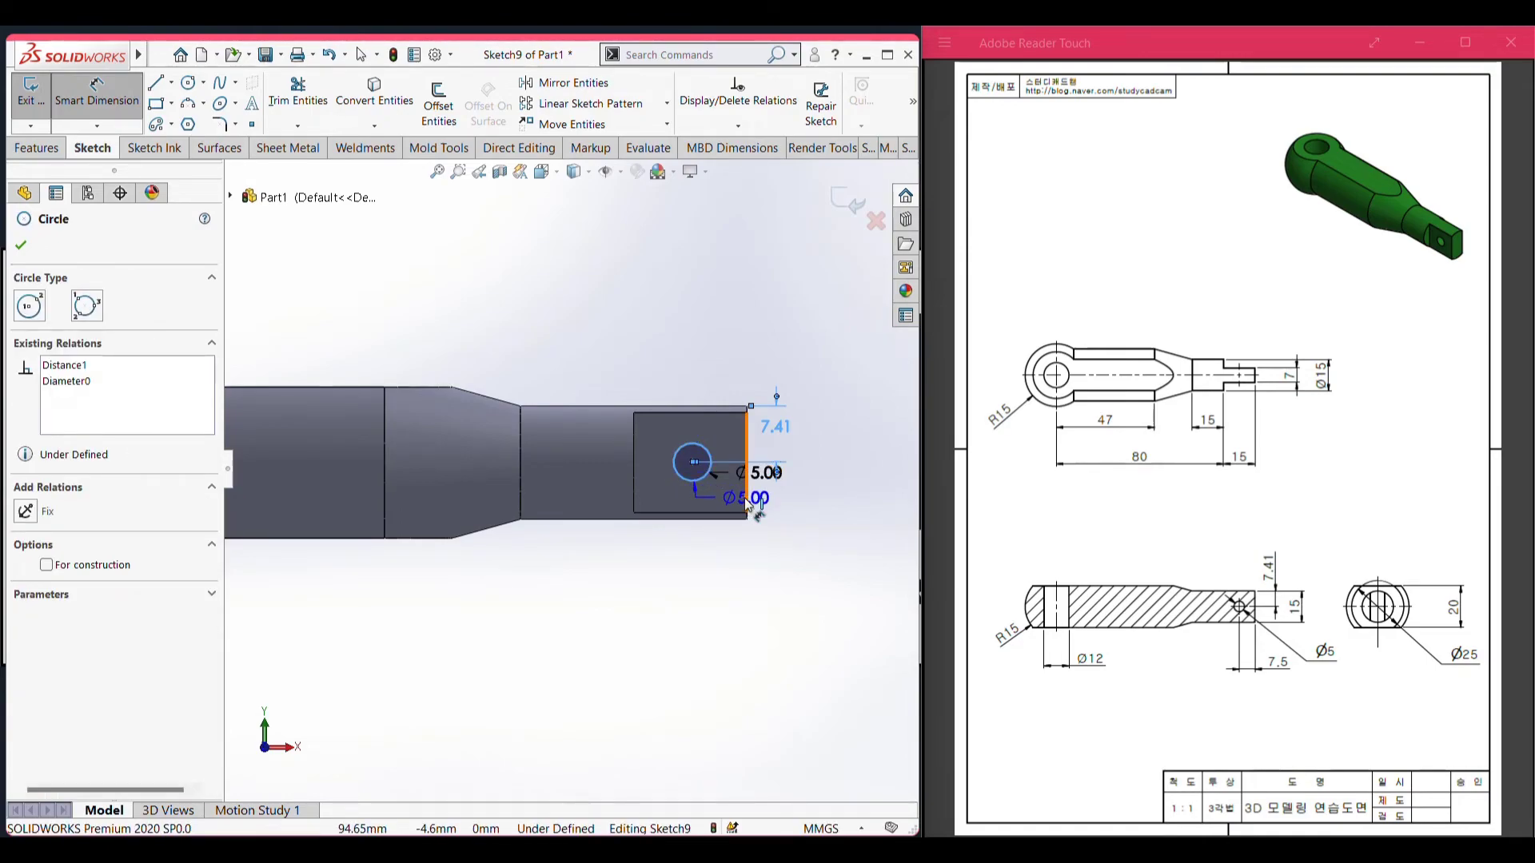
{"action": "left_click", "coordinate": [746, 502]}
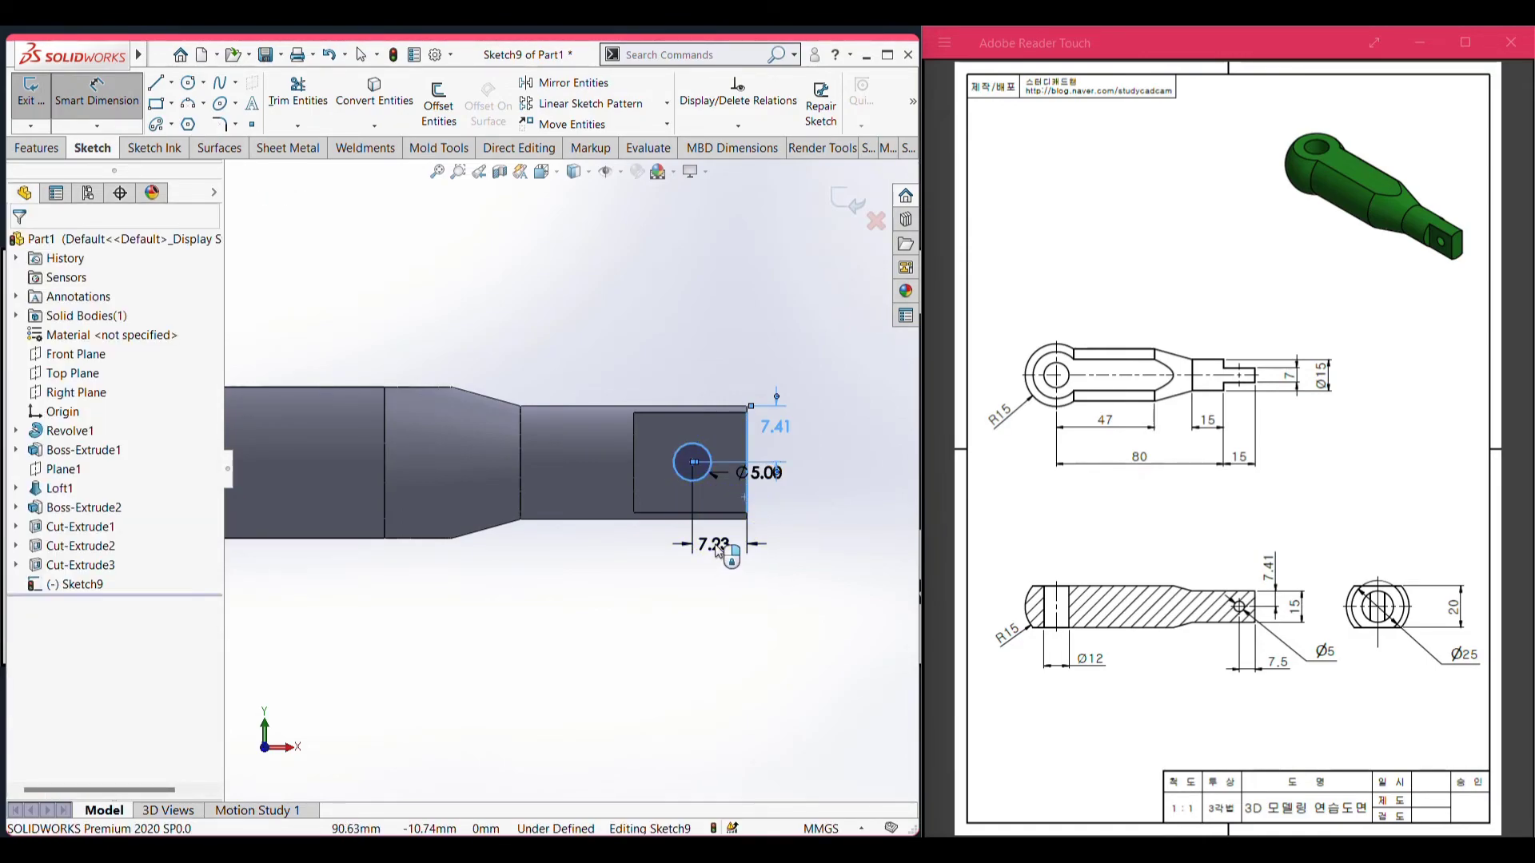
{"action": "left_click", "coordinate": [718, 552]}
{"action": "type", "text": "7.5"}
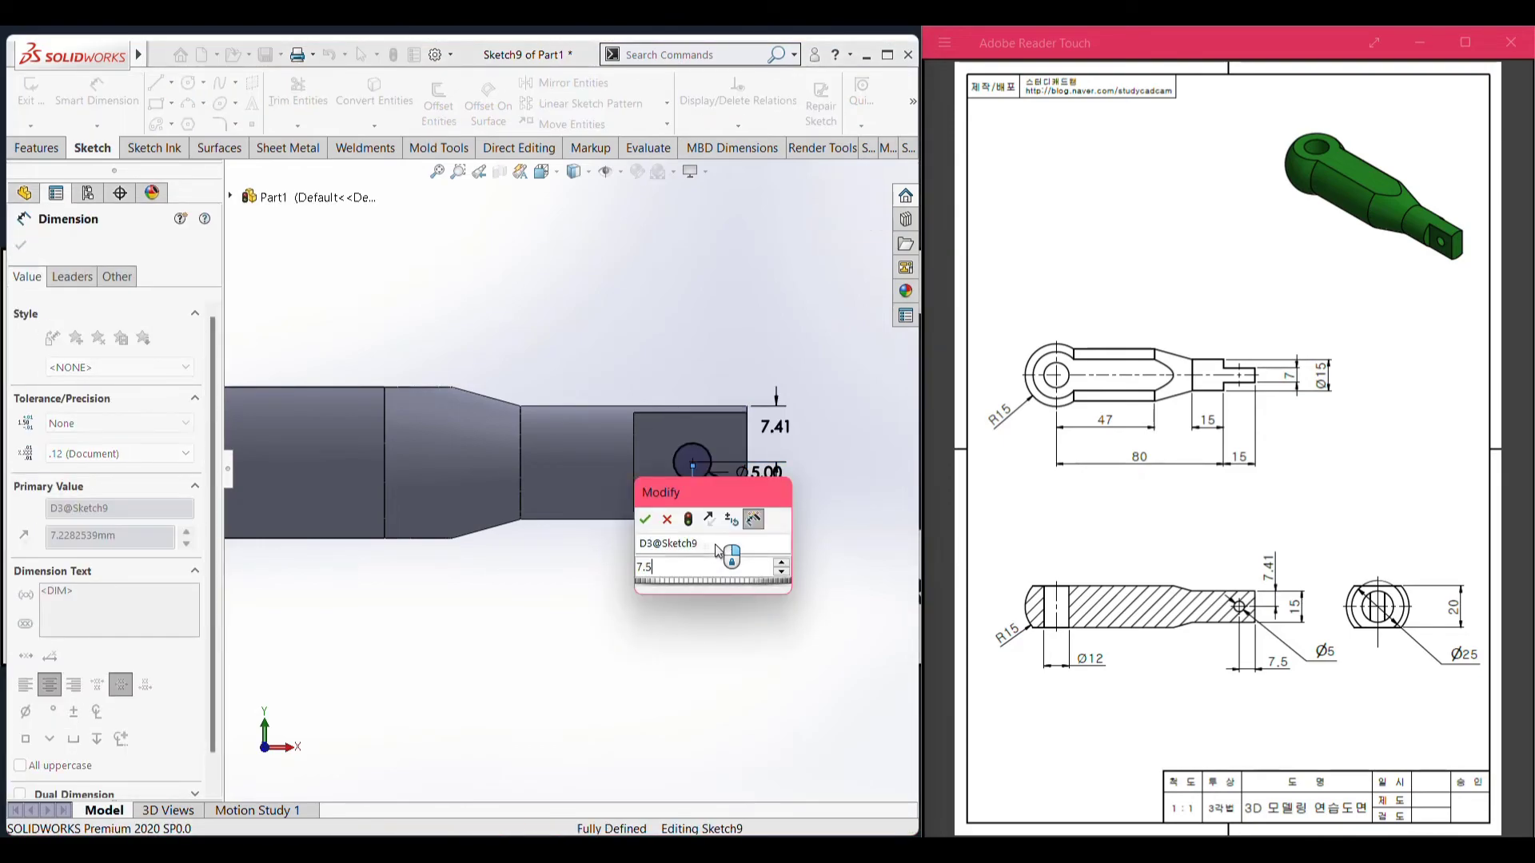
{"action": "key", "text": "Return"}
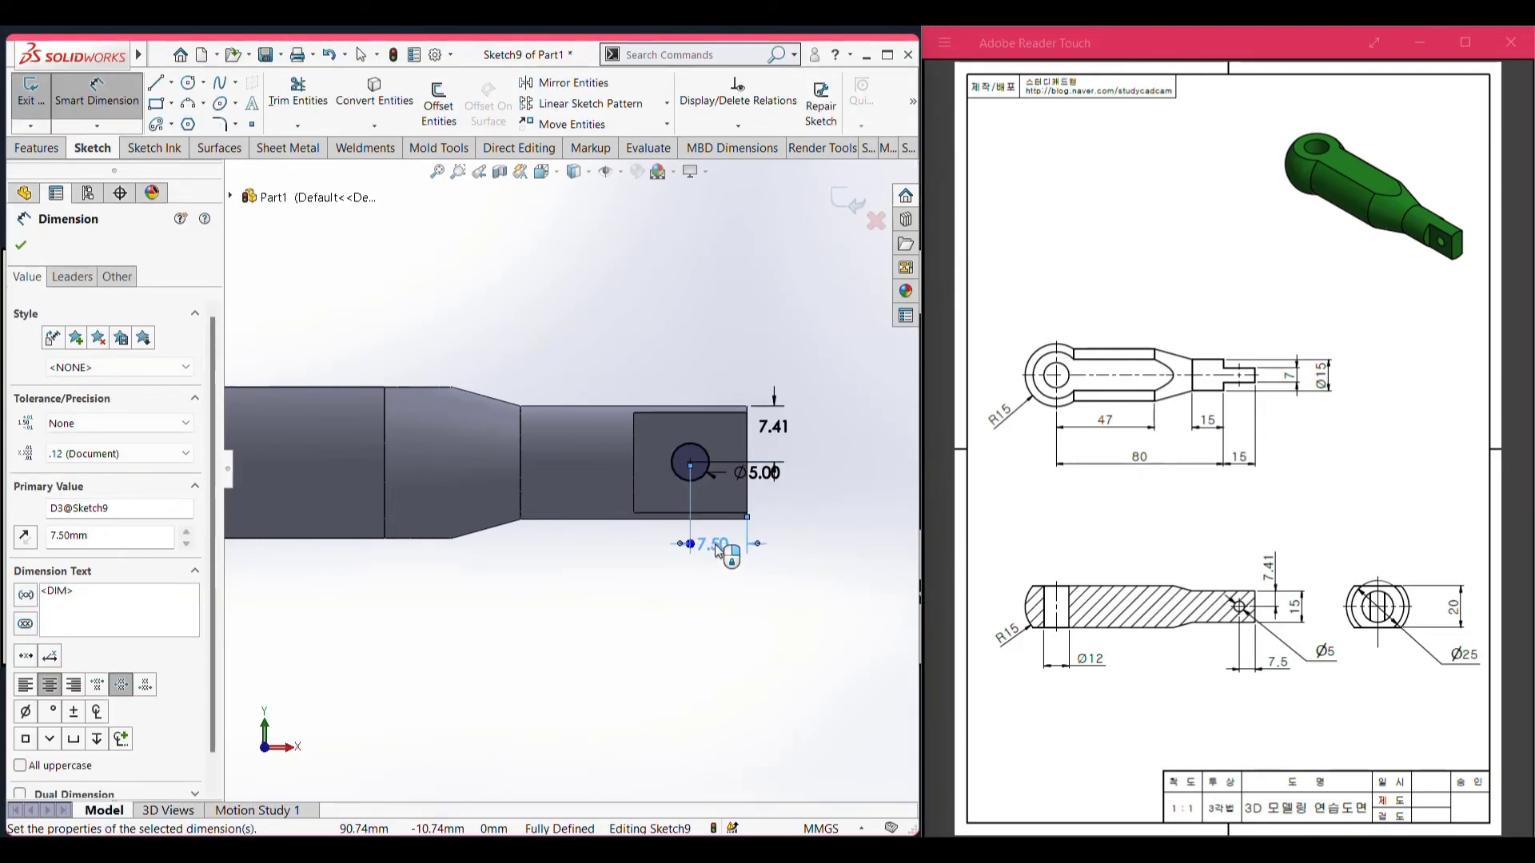
{"action": "key", "text": "ctrl+7"}
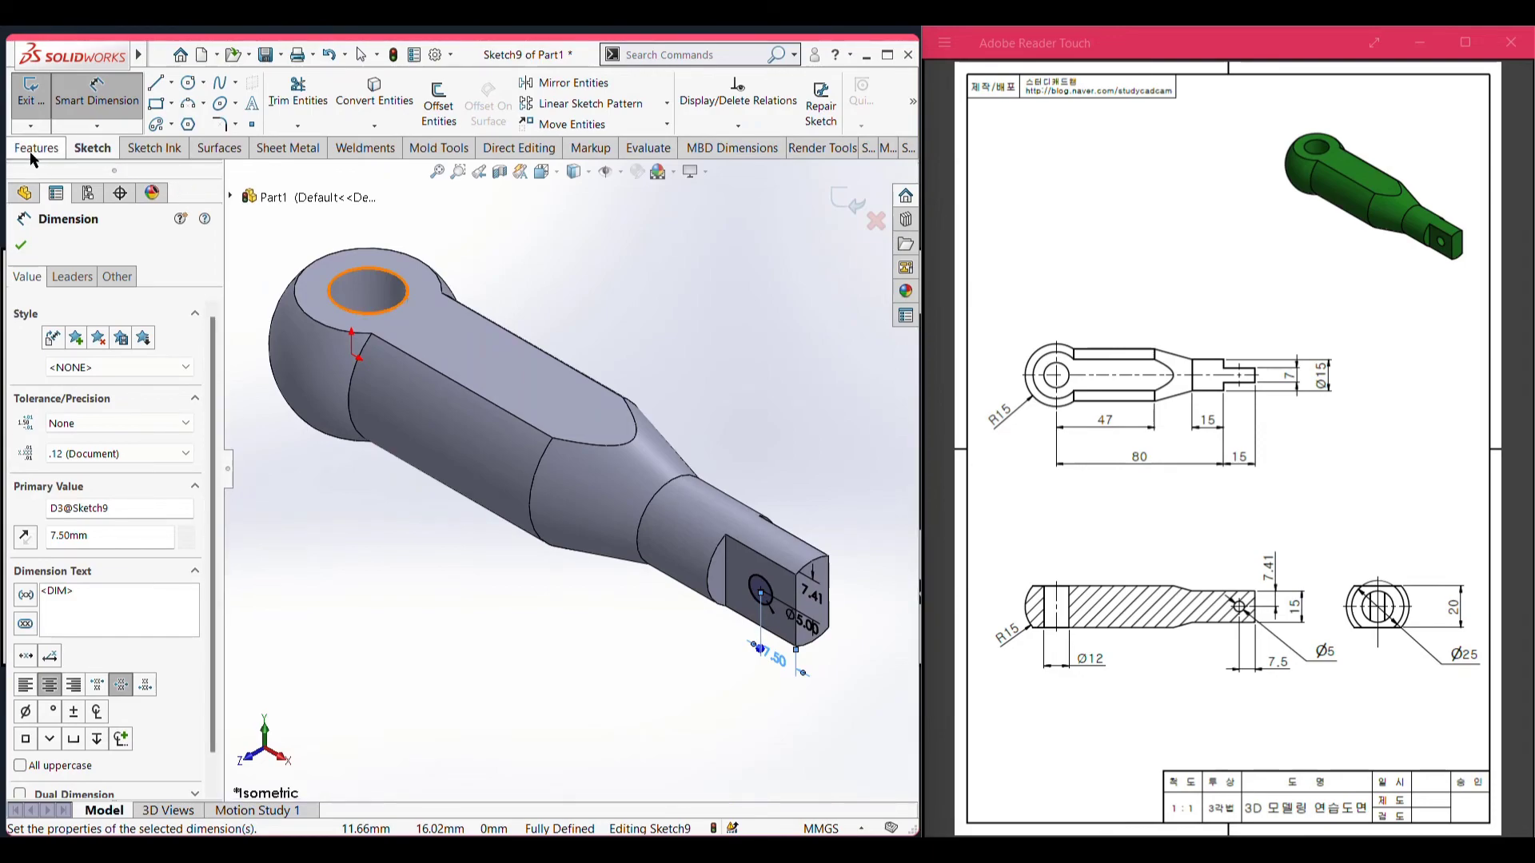
- Cut the Ø5 circle from the sketch plane Through All - Both to make the cross hole
{"action": "left_click", "coordinate": [32, 155]}
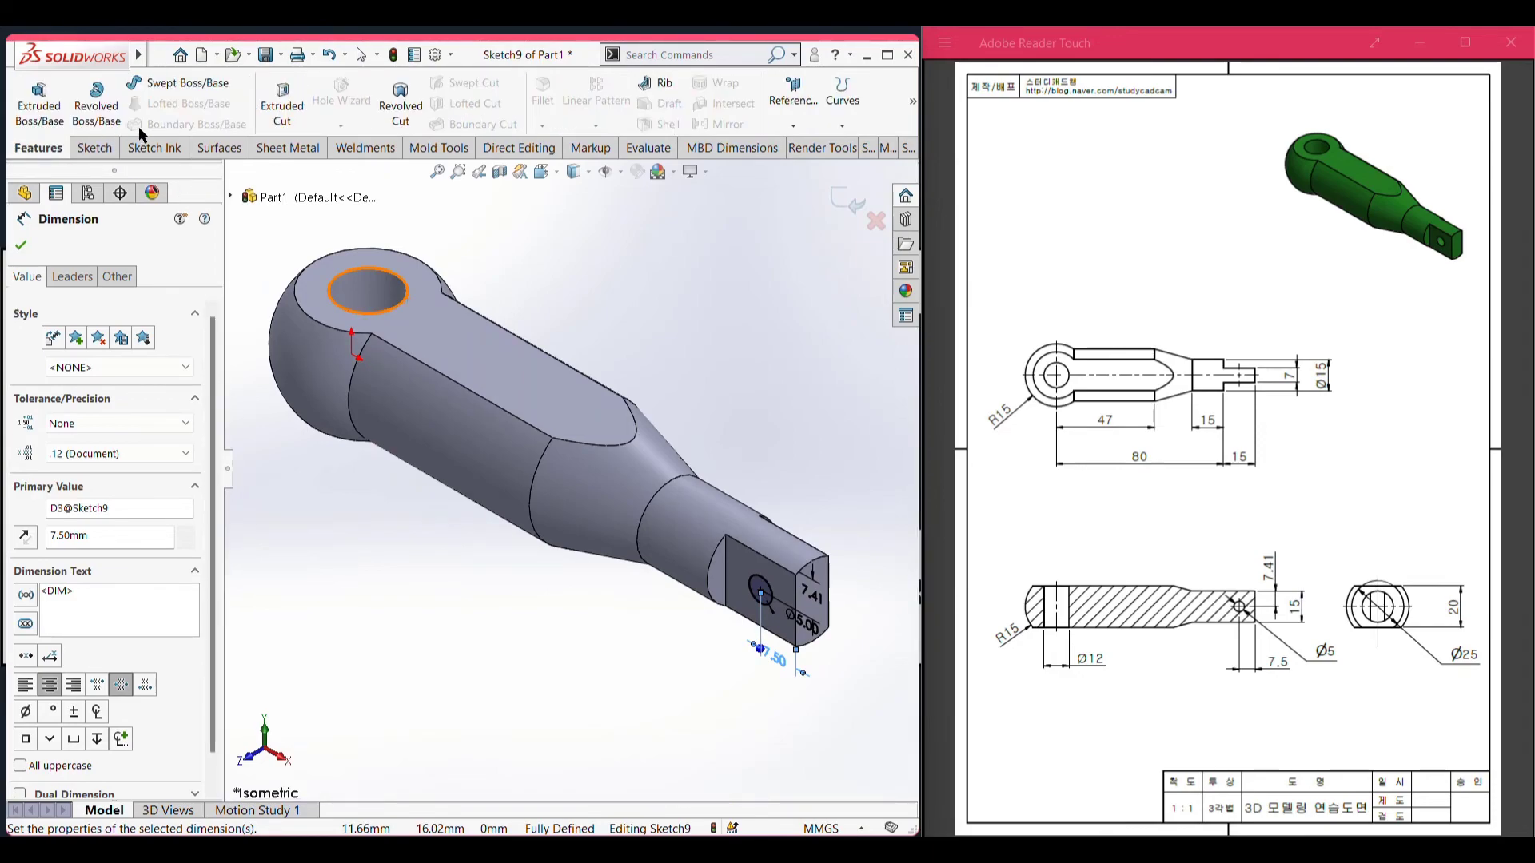
{"action": "left_click", "coordinate": [283, 118]}
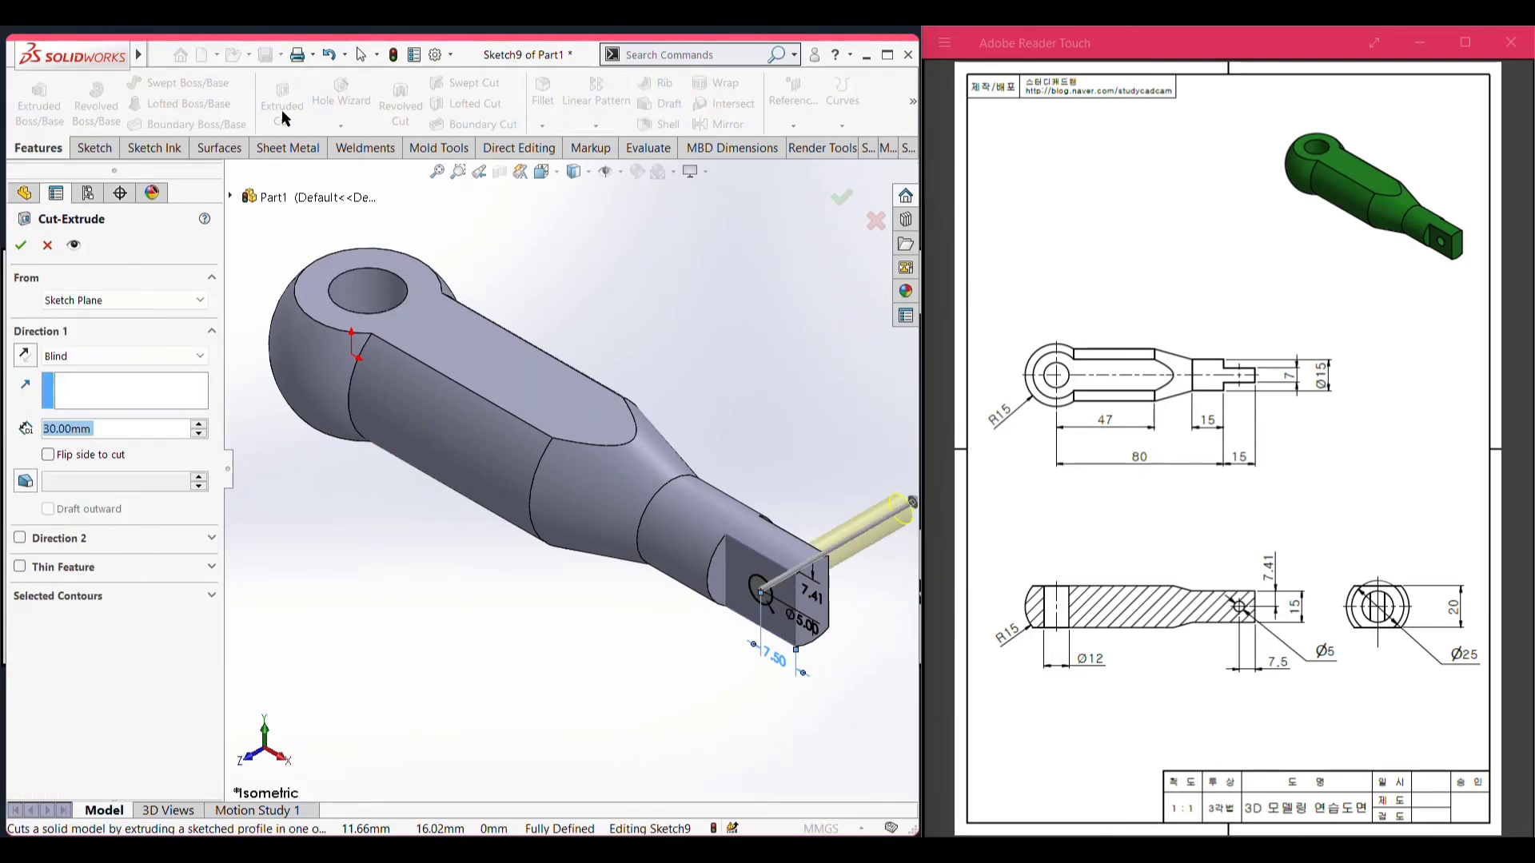
{"action": "left_click", "coordinate": [140, 297]}
{"action": "left_click", "coordinate": [112, 270]}
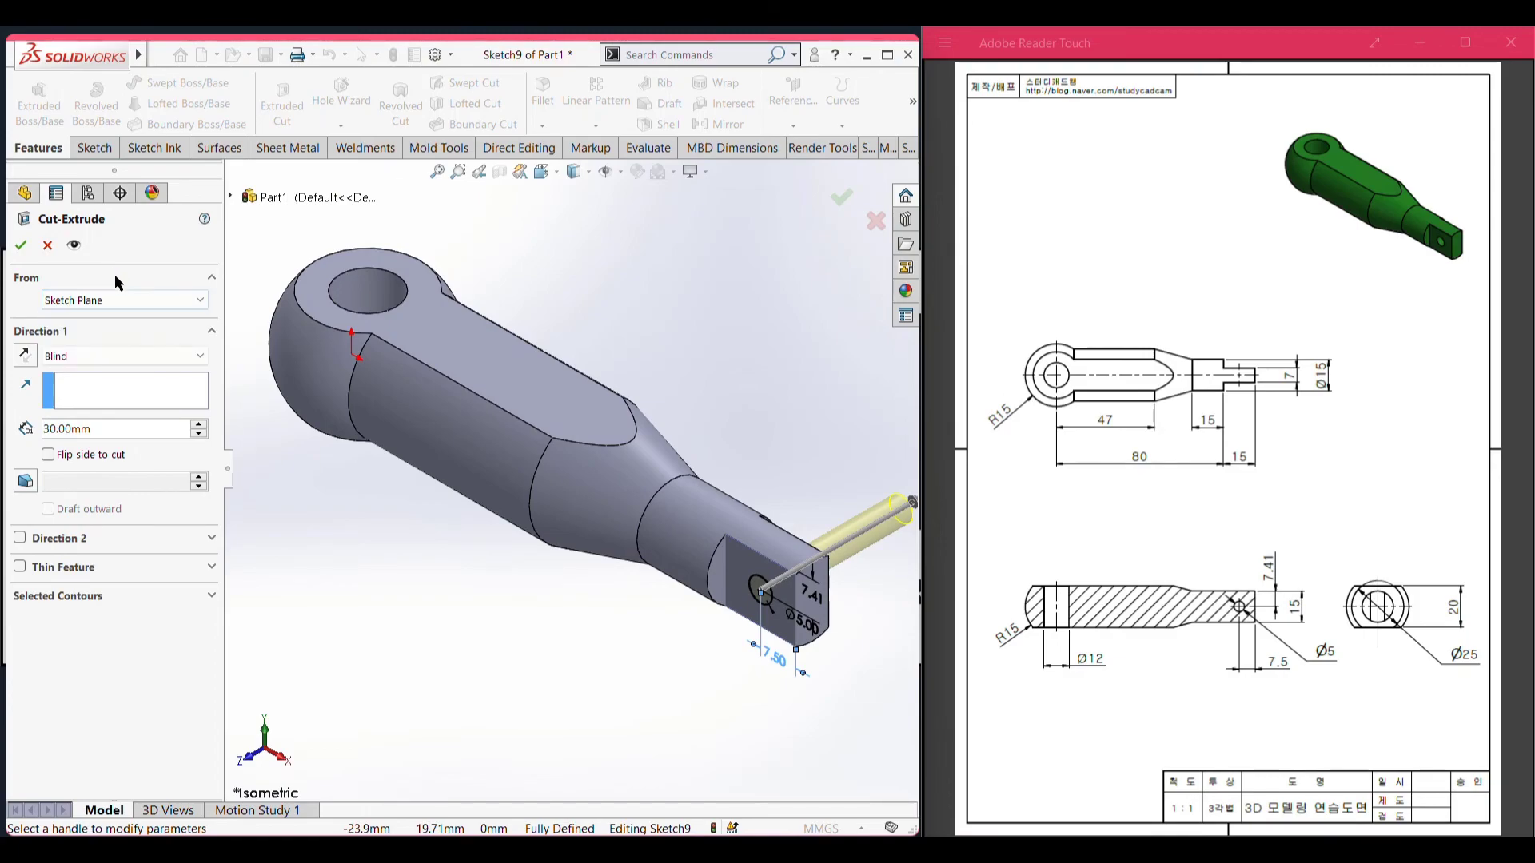
{"action": "left_click", "coordinate": [130, 357]}
{"action": "left_click", "coordinate": [88, 401]}
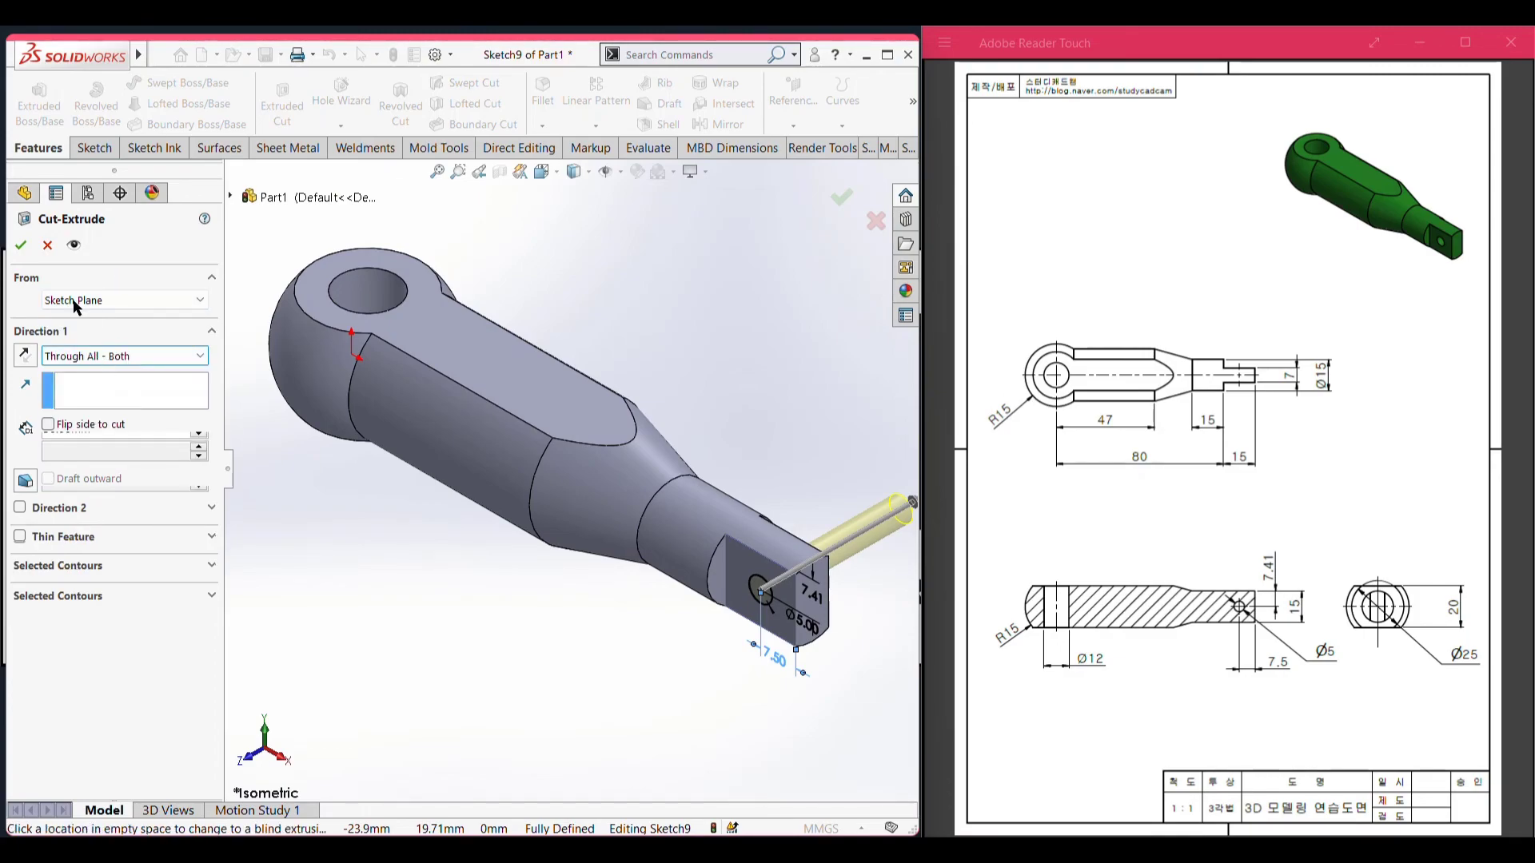
{"action": "left_click", "coordinate": [21, 248]}
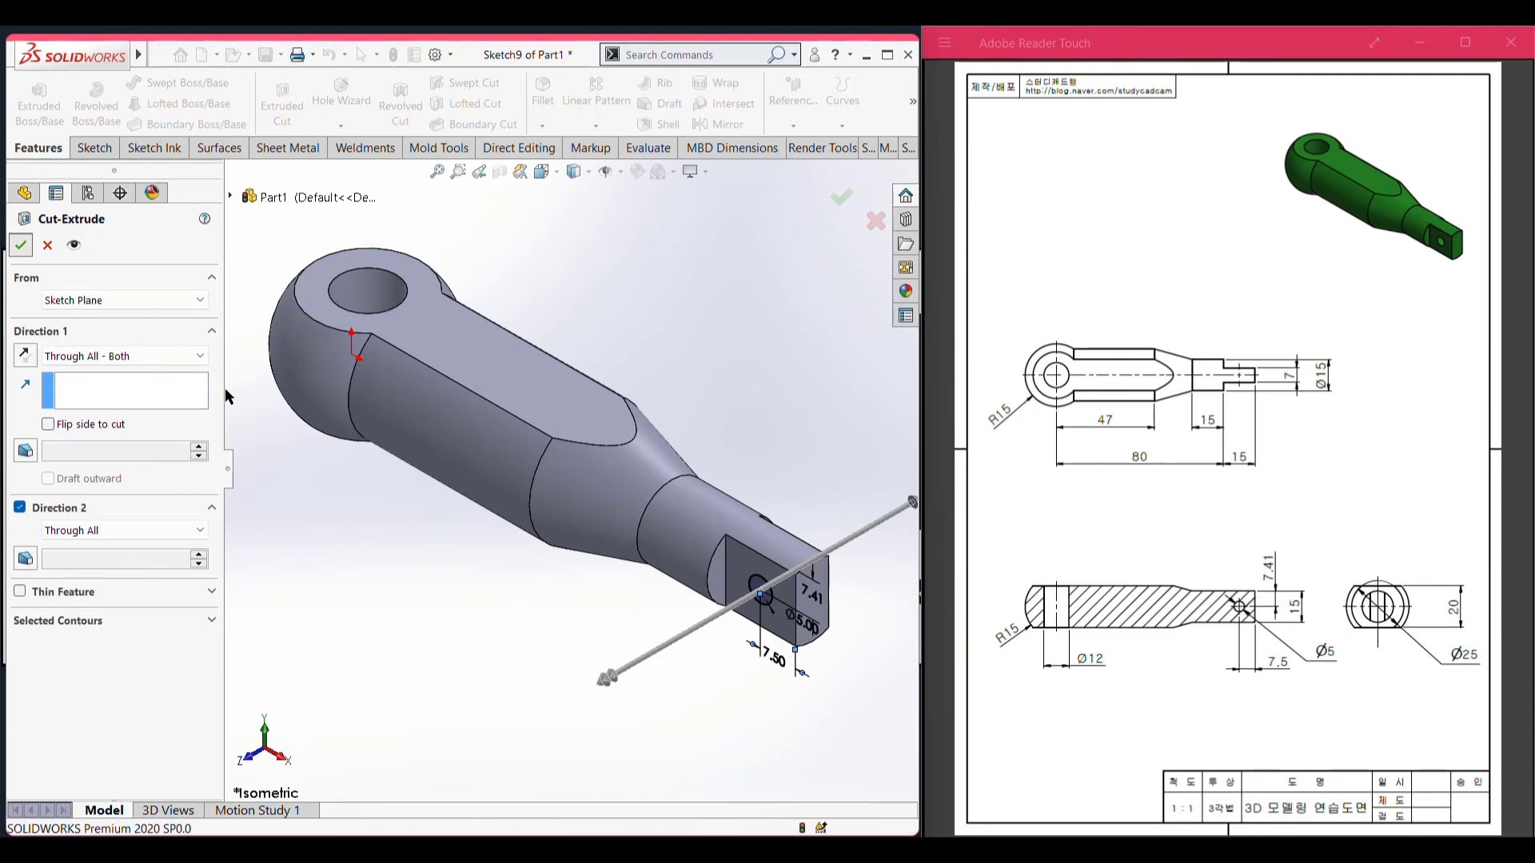
{"action": "left_click", "coordinate": [286, 443]}
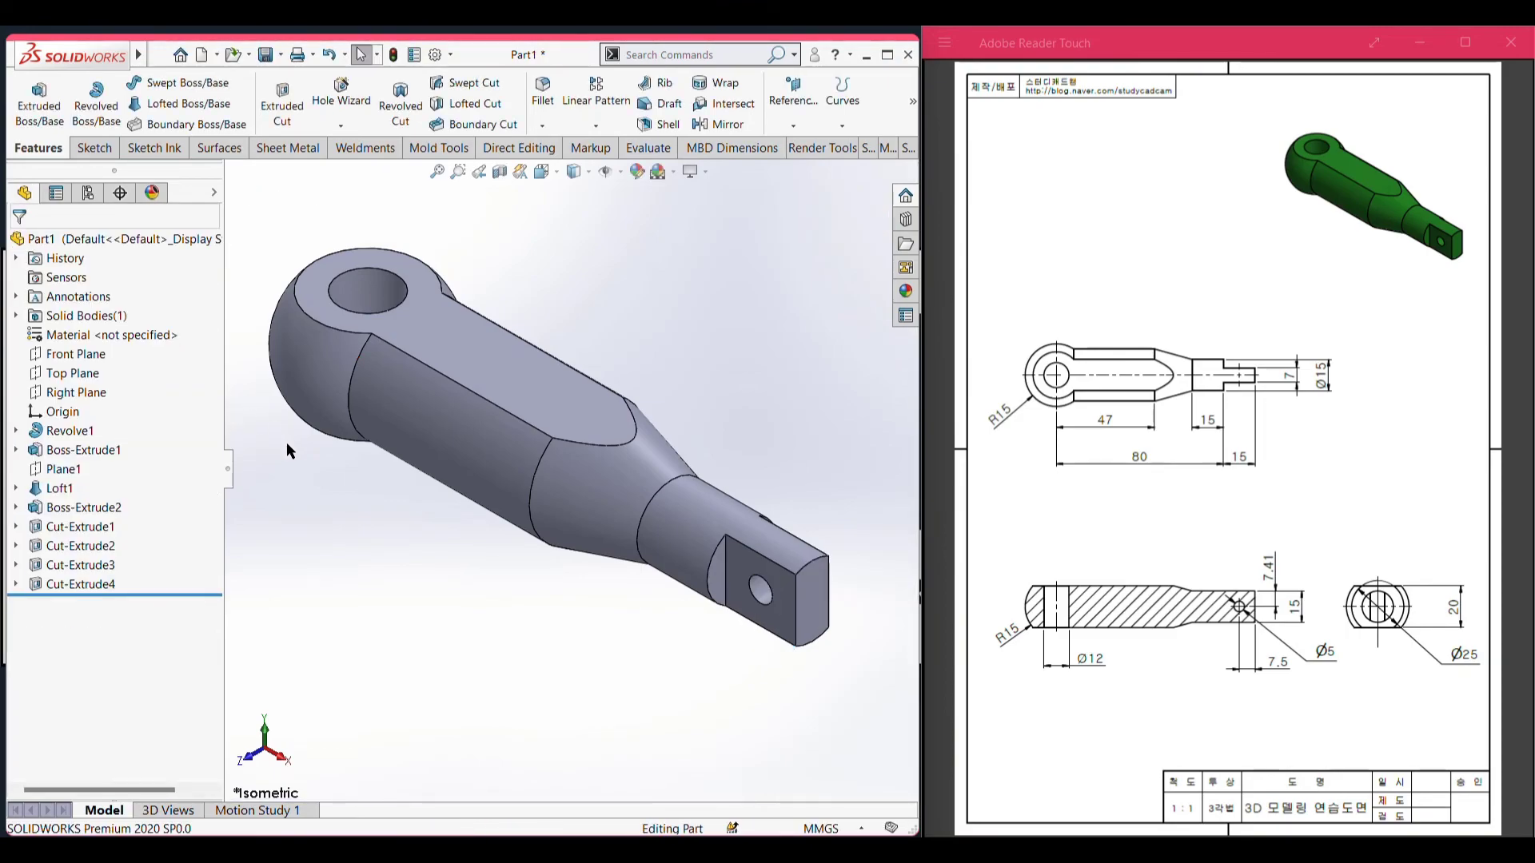
{"action": "scroll", "coordinate": [286, 443], "scroll_direction": "down", "scroll_amount": 1}
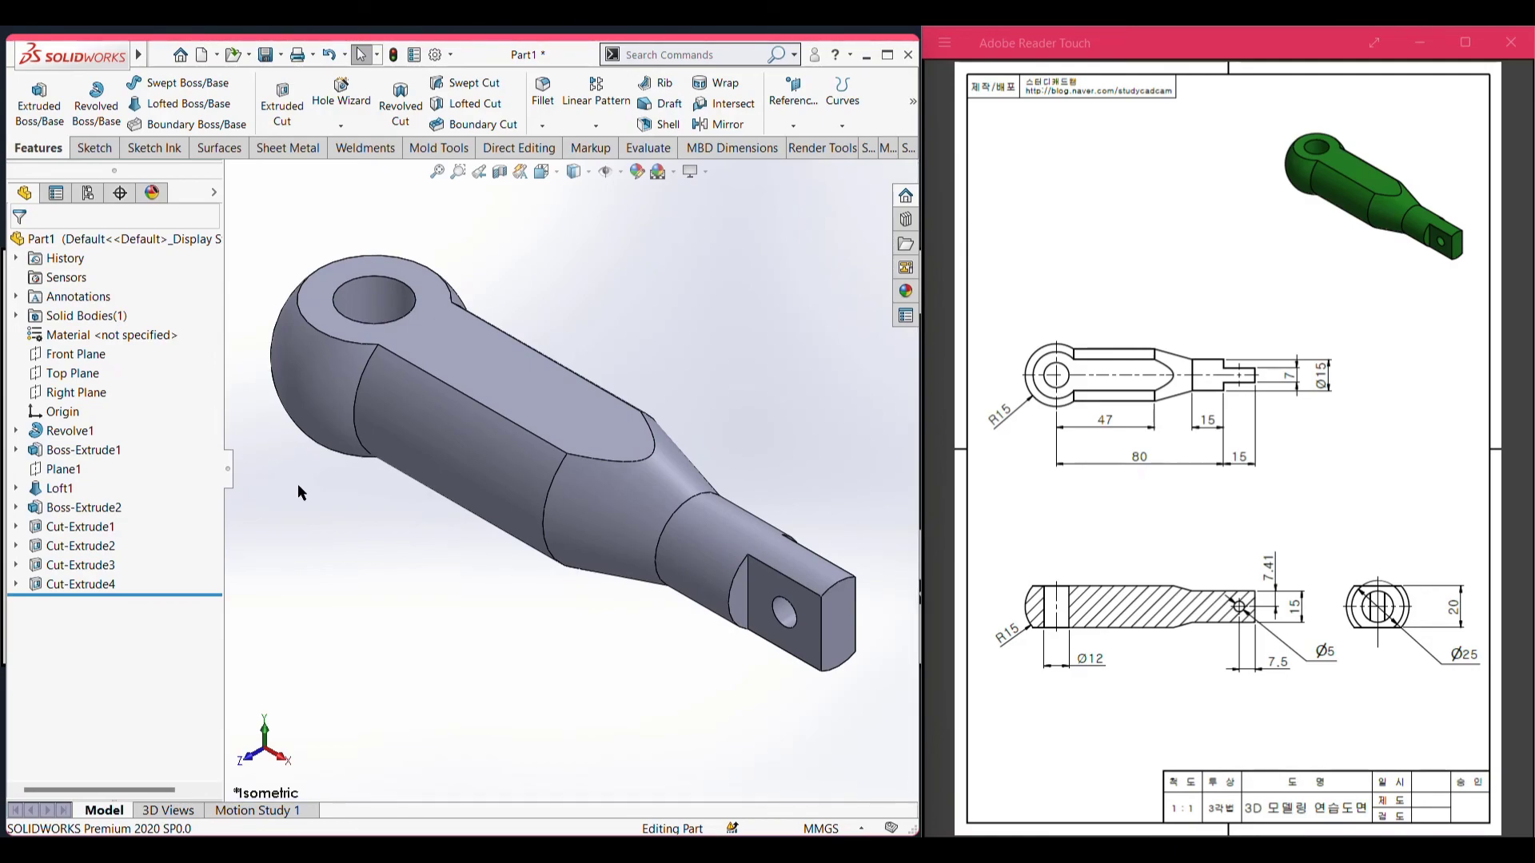